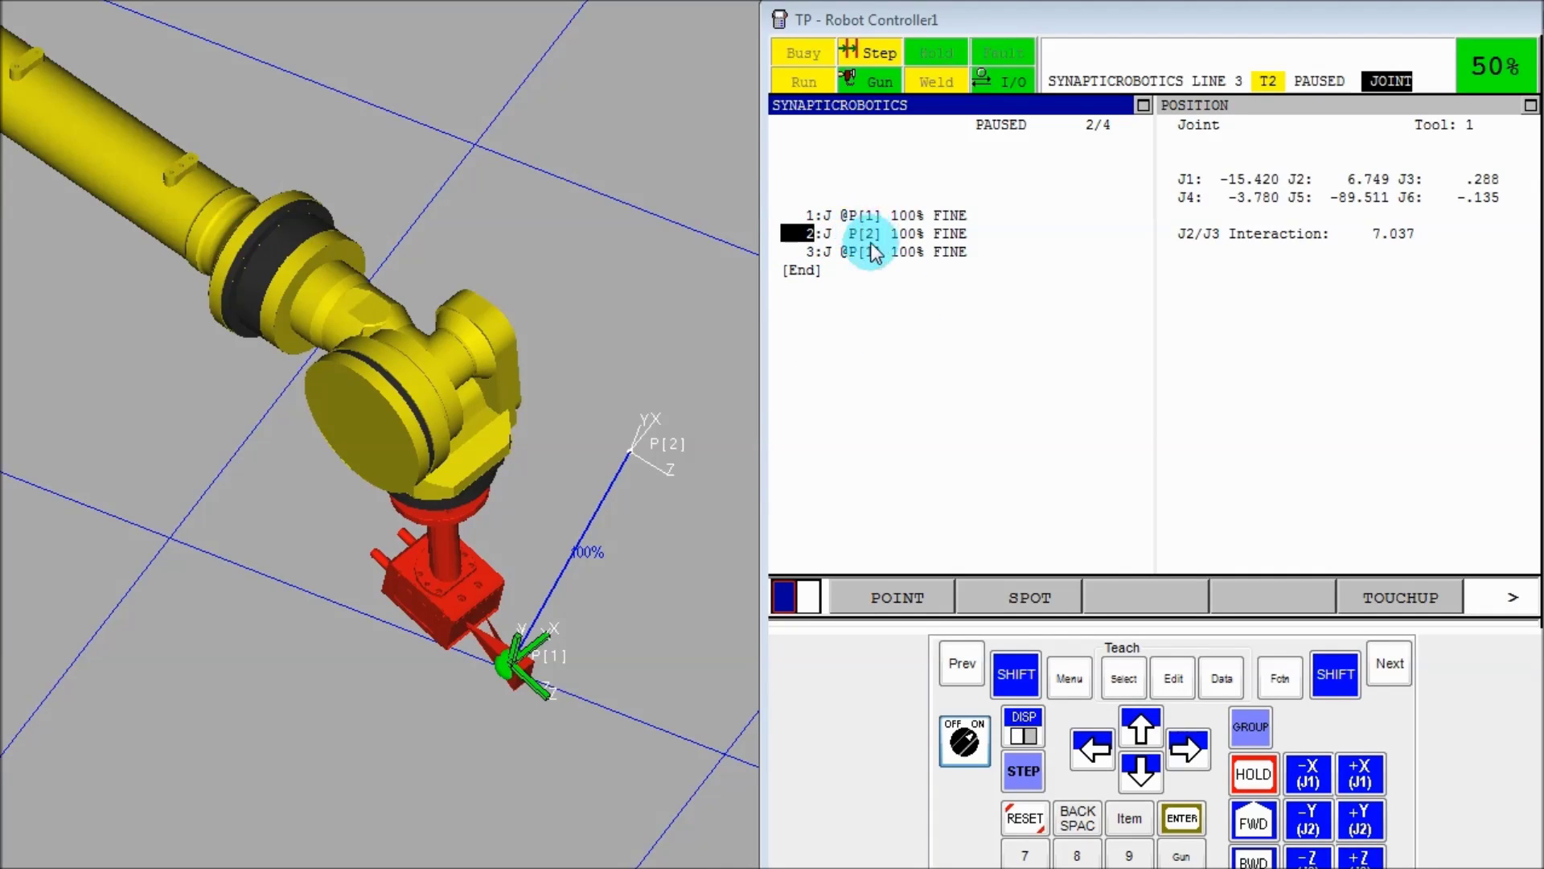
Move the cursor onto line 2's motion instruction in the SYNAPTICROBOTICS TP program
click(1182, 748)
Select P[2] on line 2 and show its position detail with configuration NUT 000
click(1182, 748)
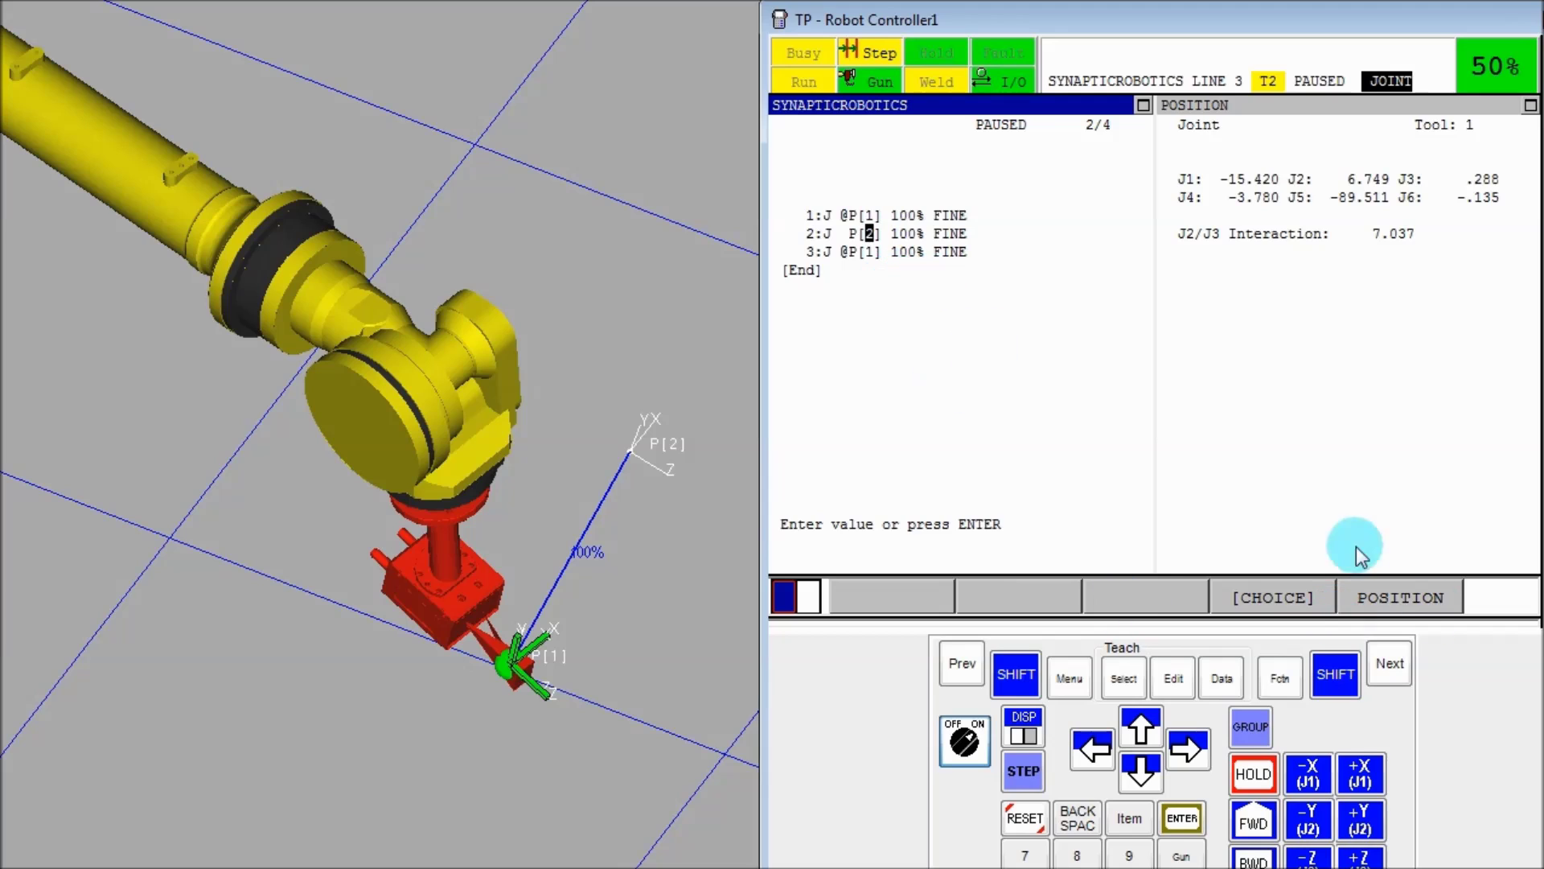
click(1416, 596)
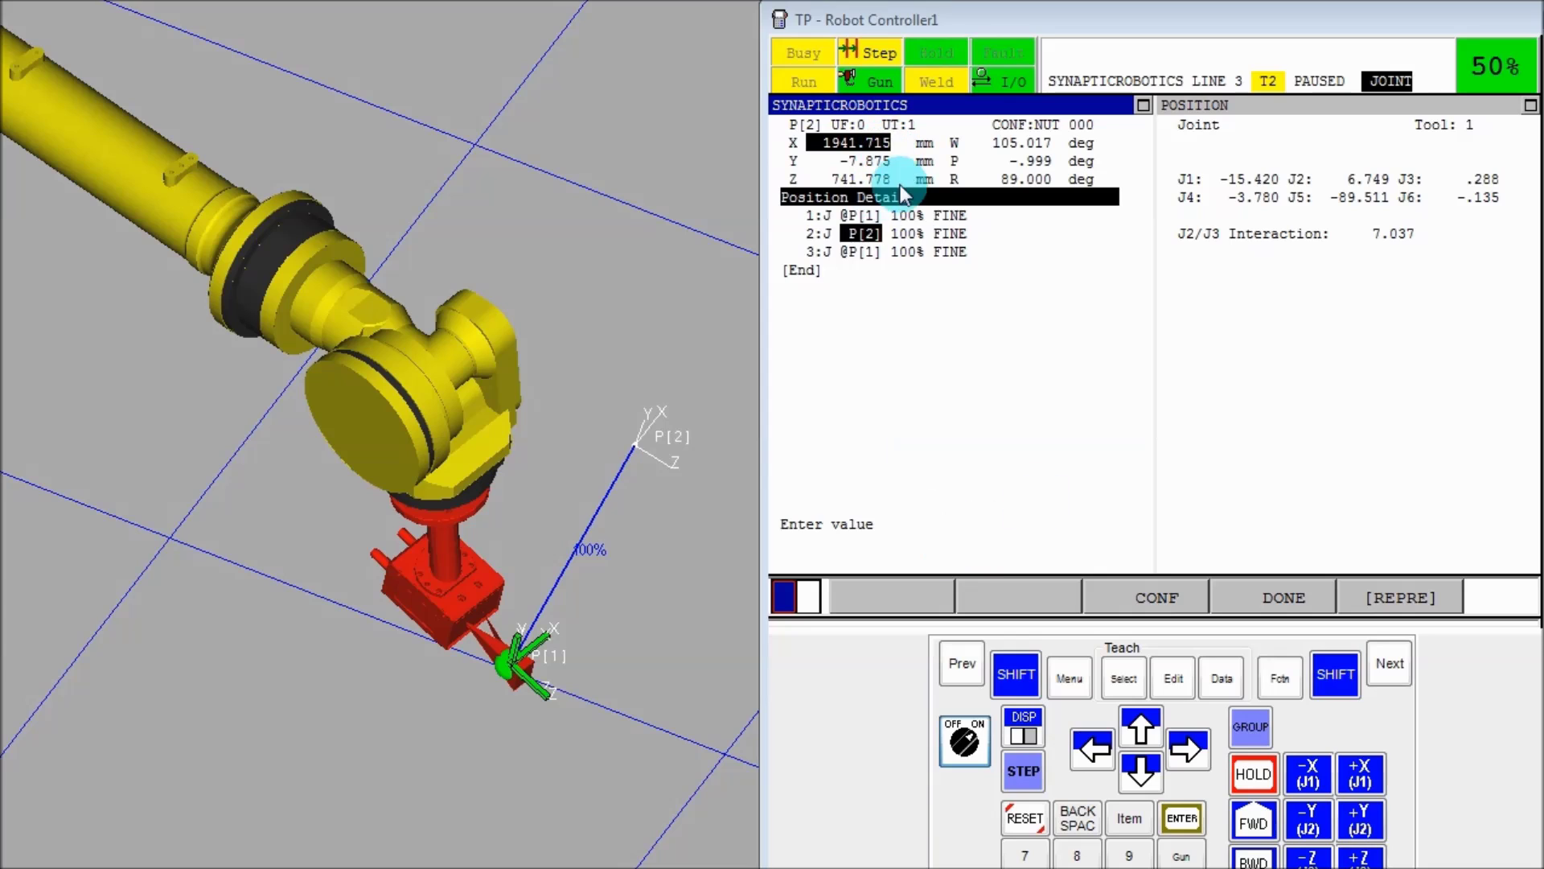
Close P[2]'s detail and start stepping the program forward from line 1
click(1285, 597)
click(1095, 752)
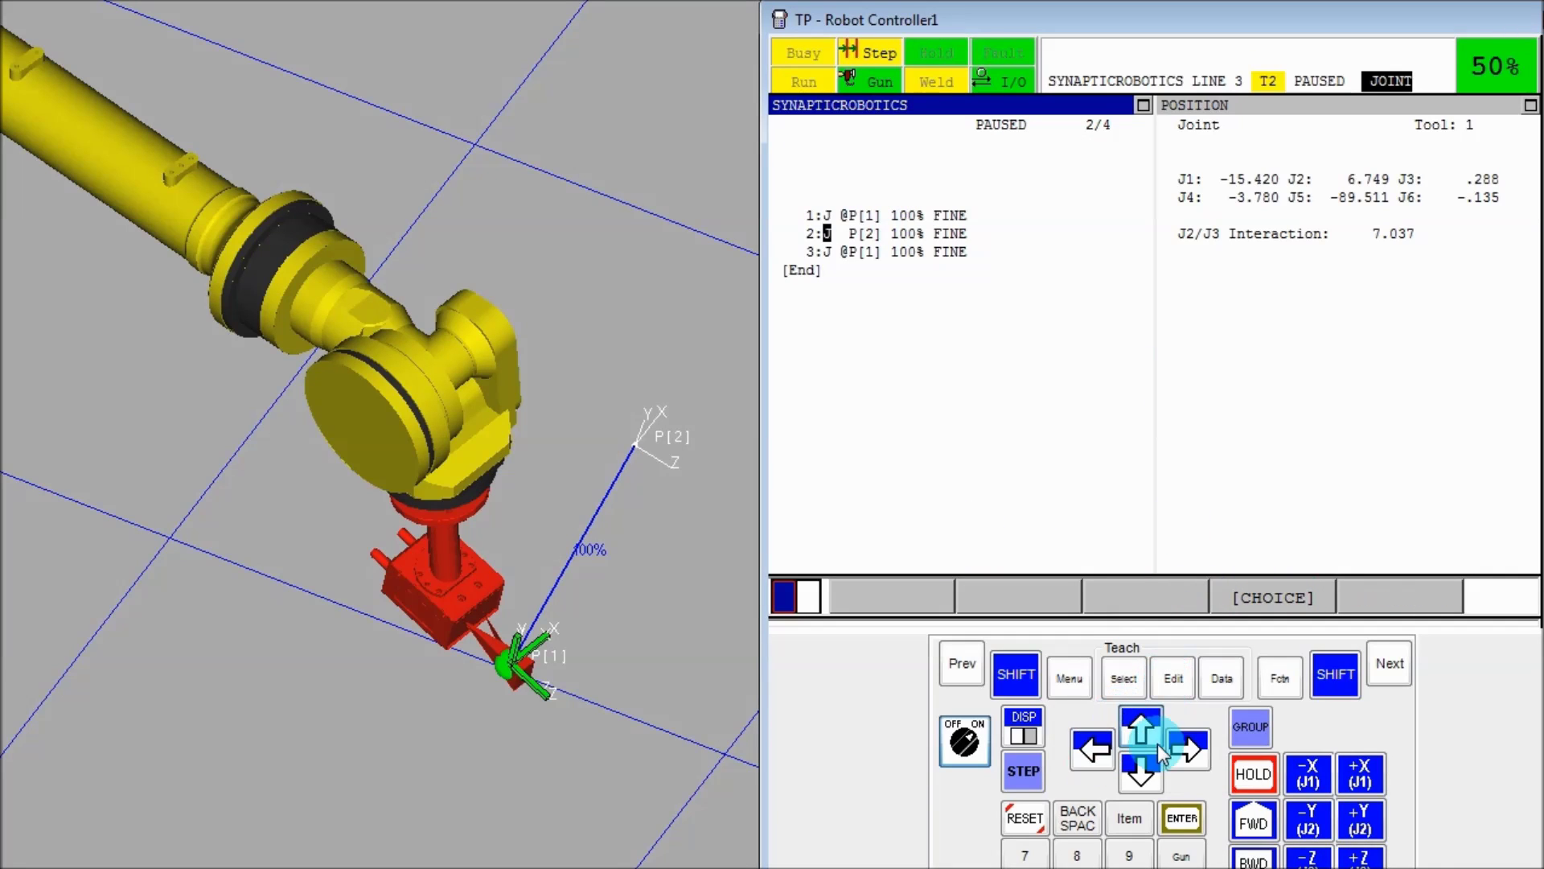
click(1150, 740)
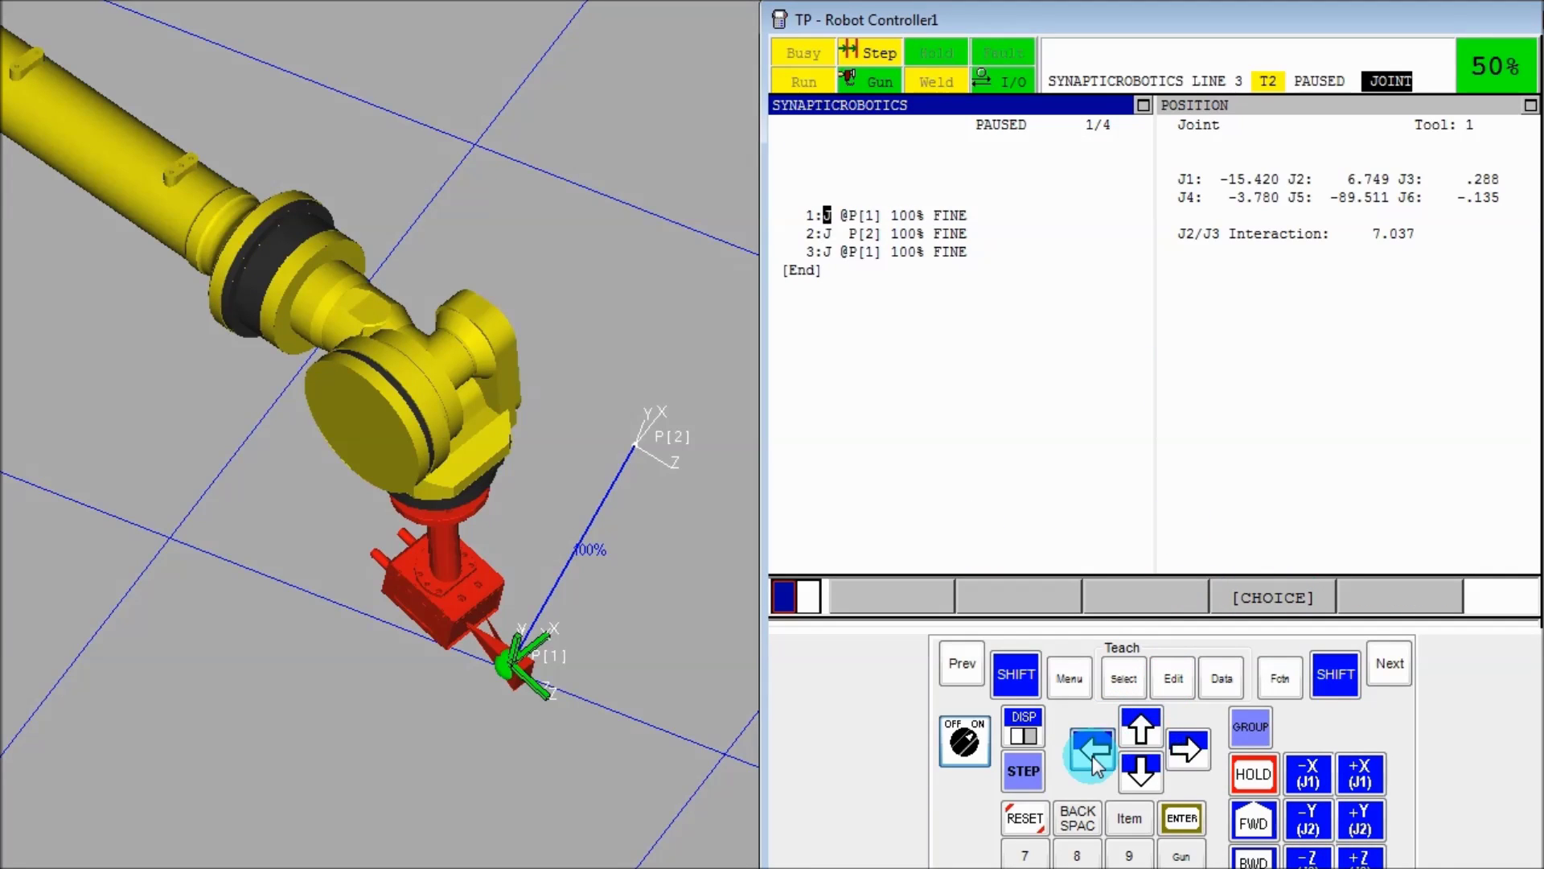
click(1016, 675)
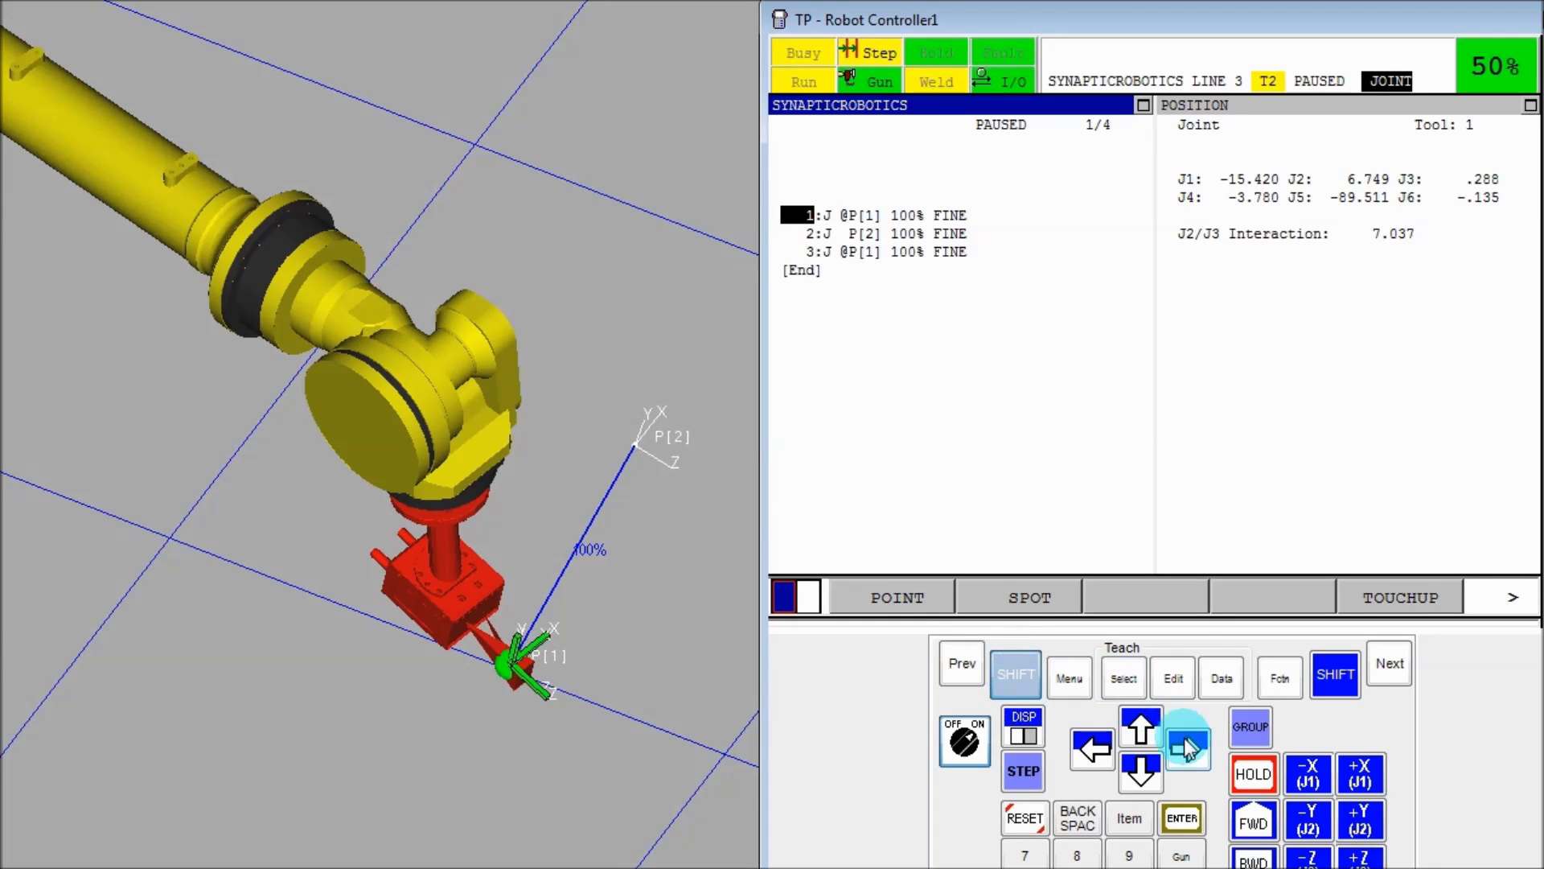
click(1255, 820)
click(1182, 818)
Step the robot from P[1] to P[2] and back to P[1], ending the program
click(1254, 822)
click(1269, 822)
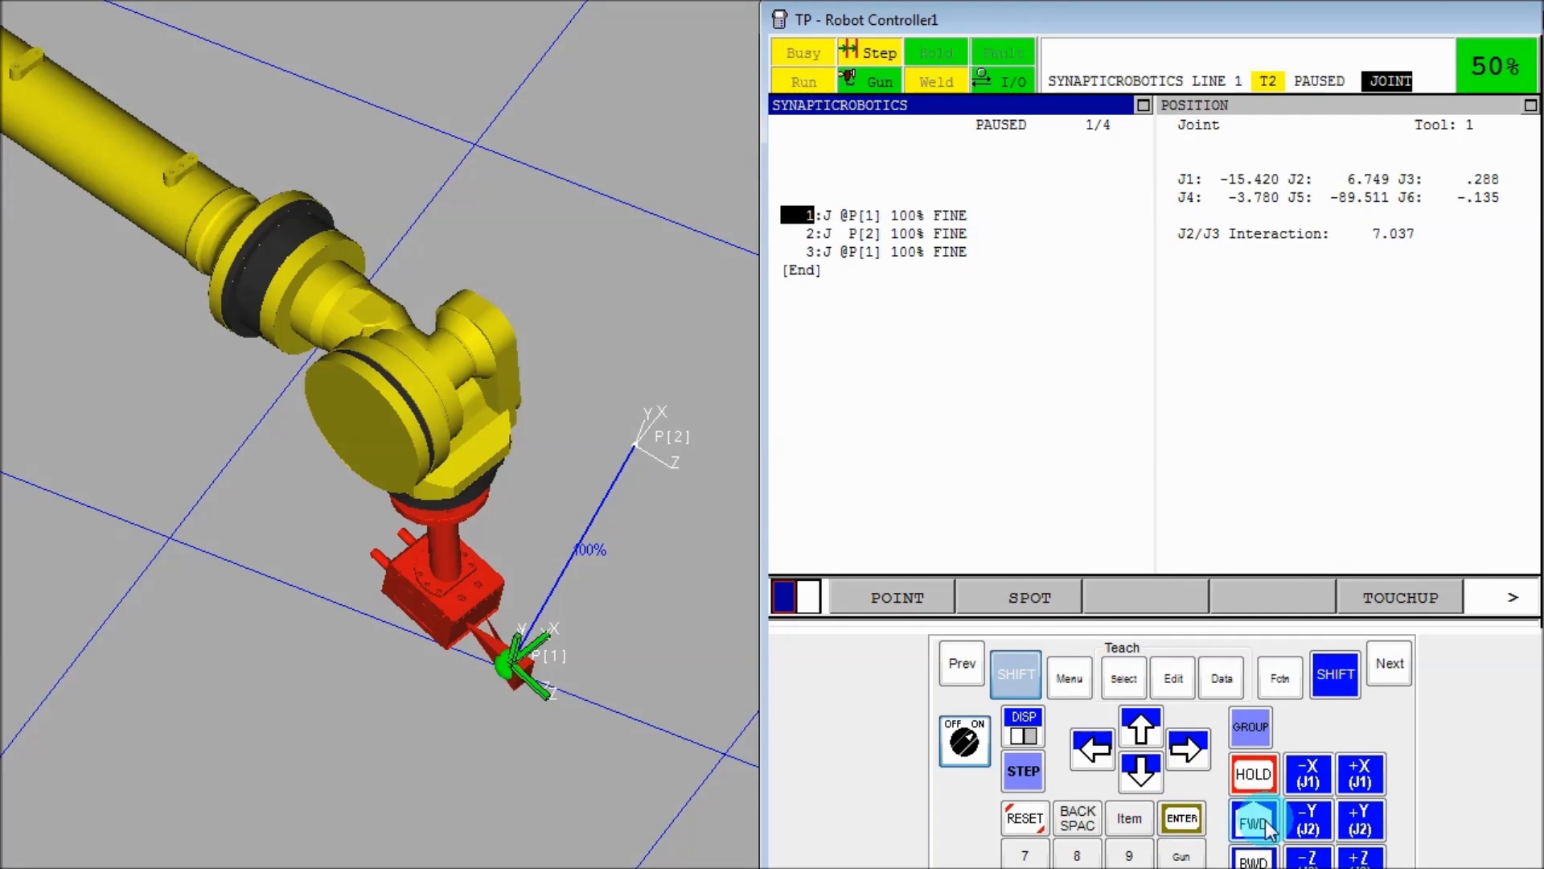
click(1257, 823)
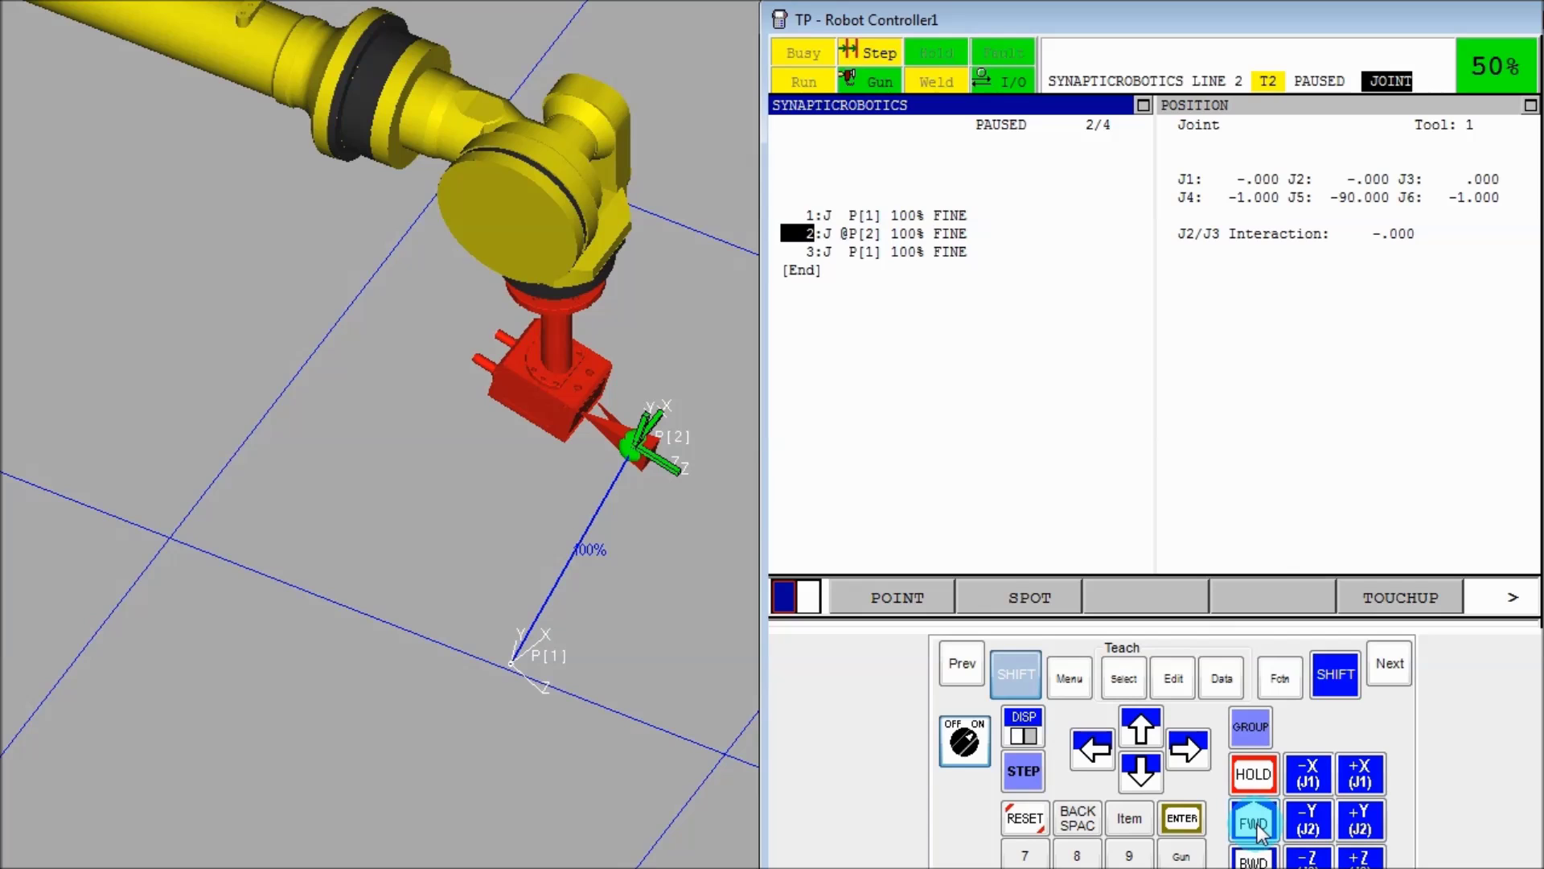
click(987, 664)
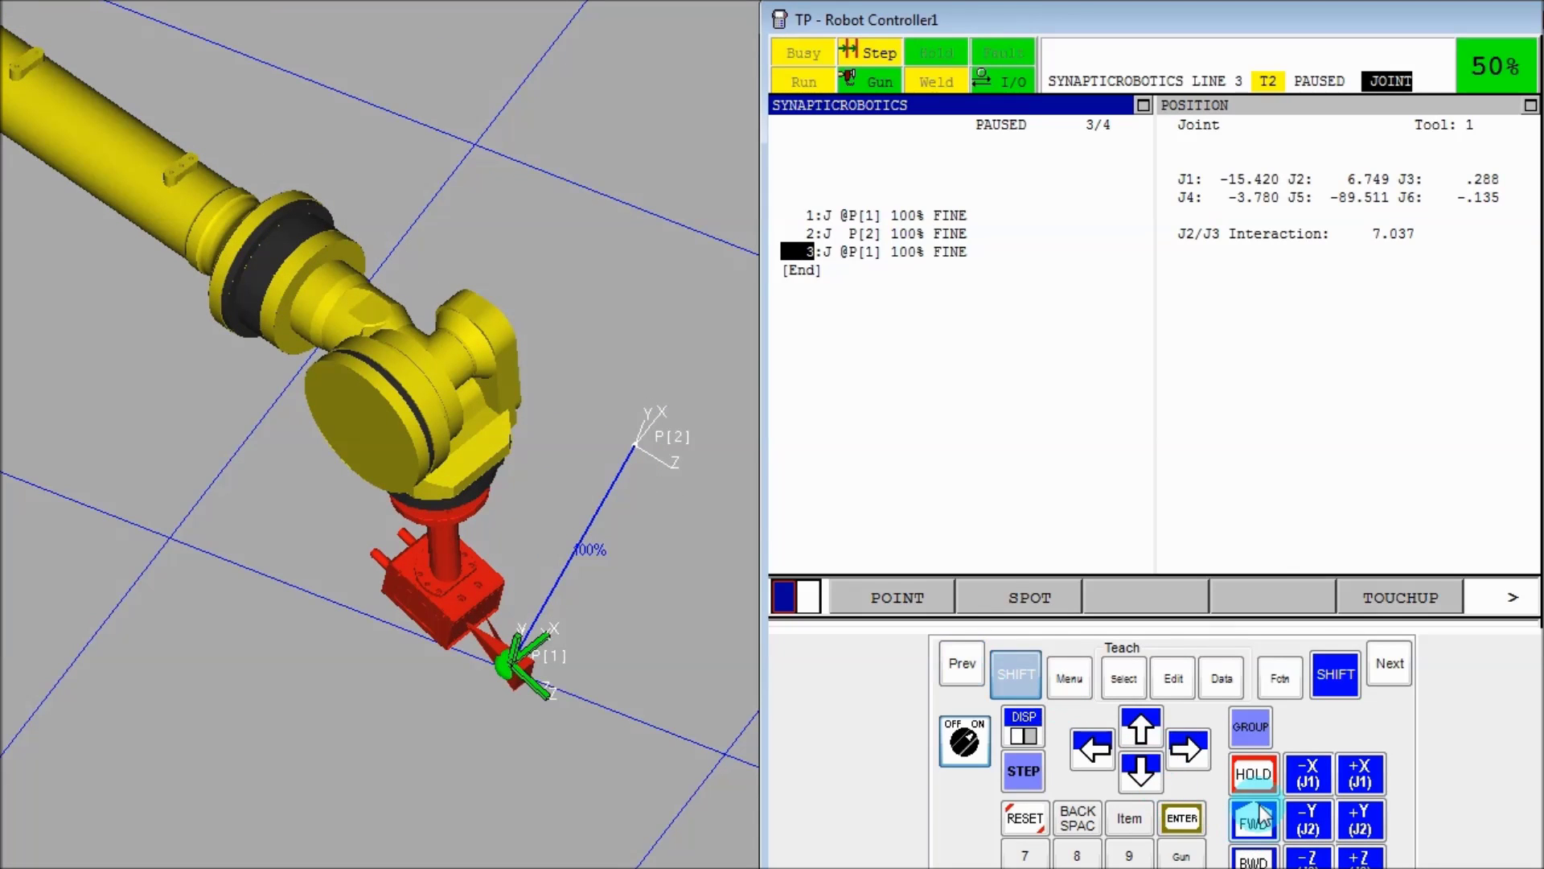
click(1253, 821)
click(1016, 677)
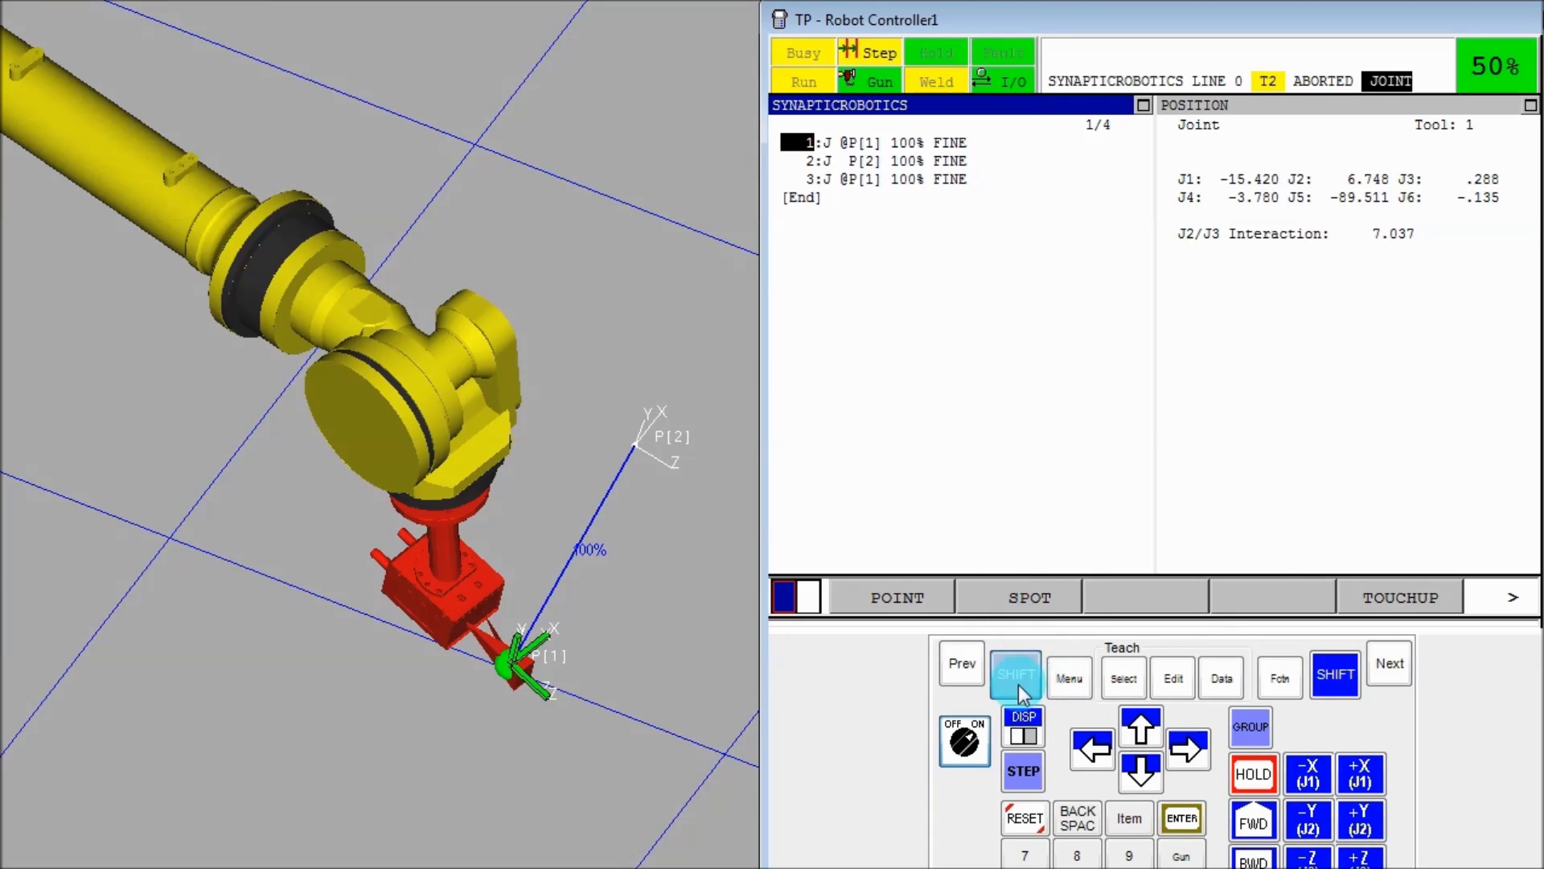
Reopen P[2]'s position detail and enter its configuration field
click(1140, 770)
click(1186, 752)
click(1308, 601)
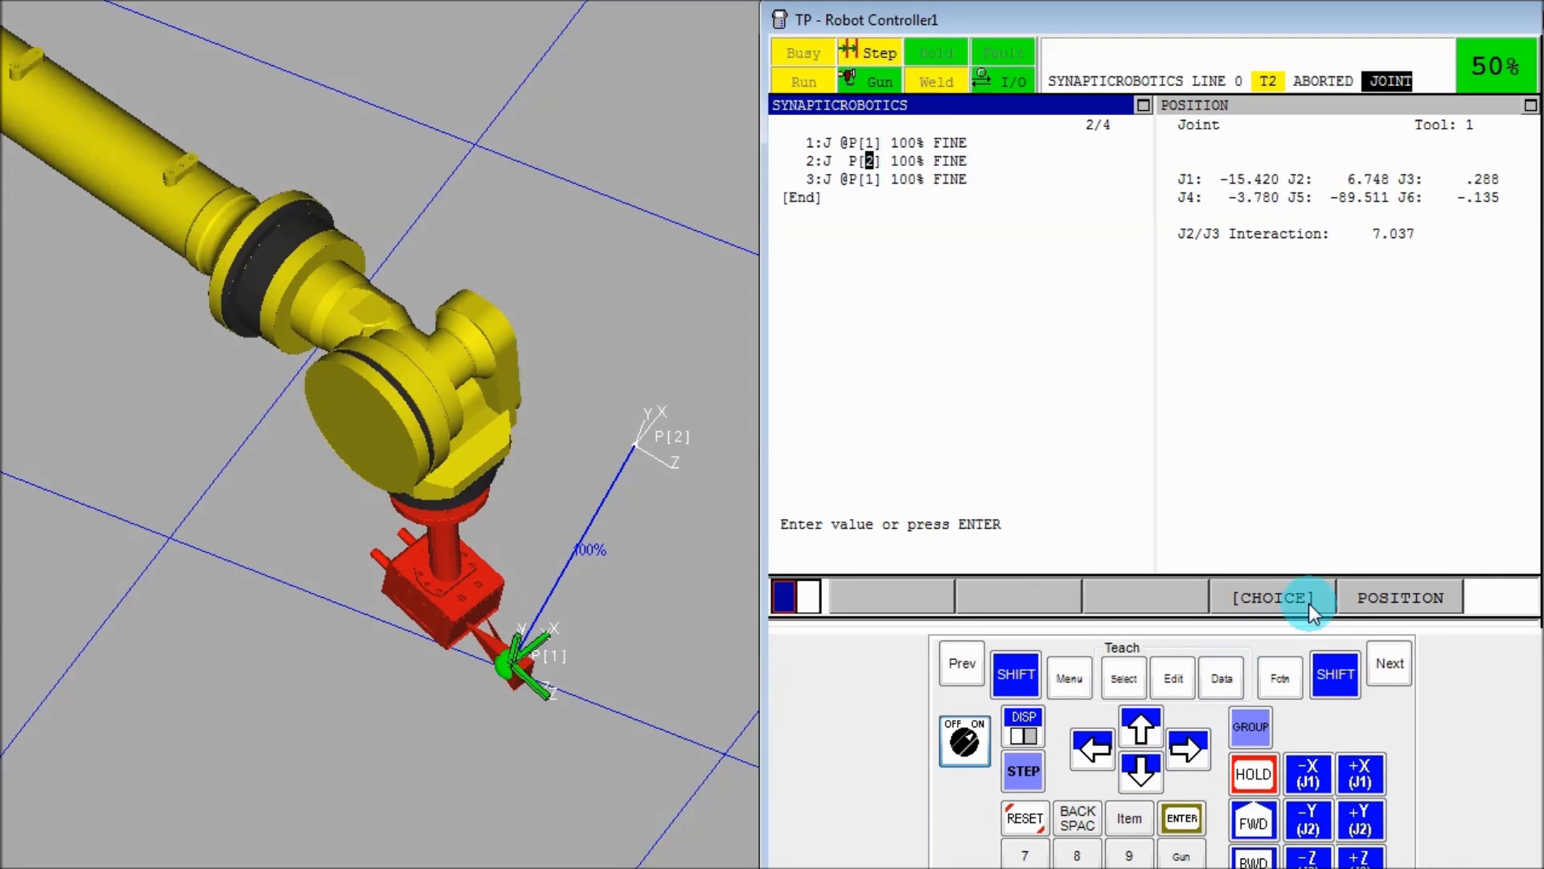
click(1383, 603)
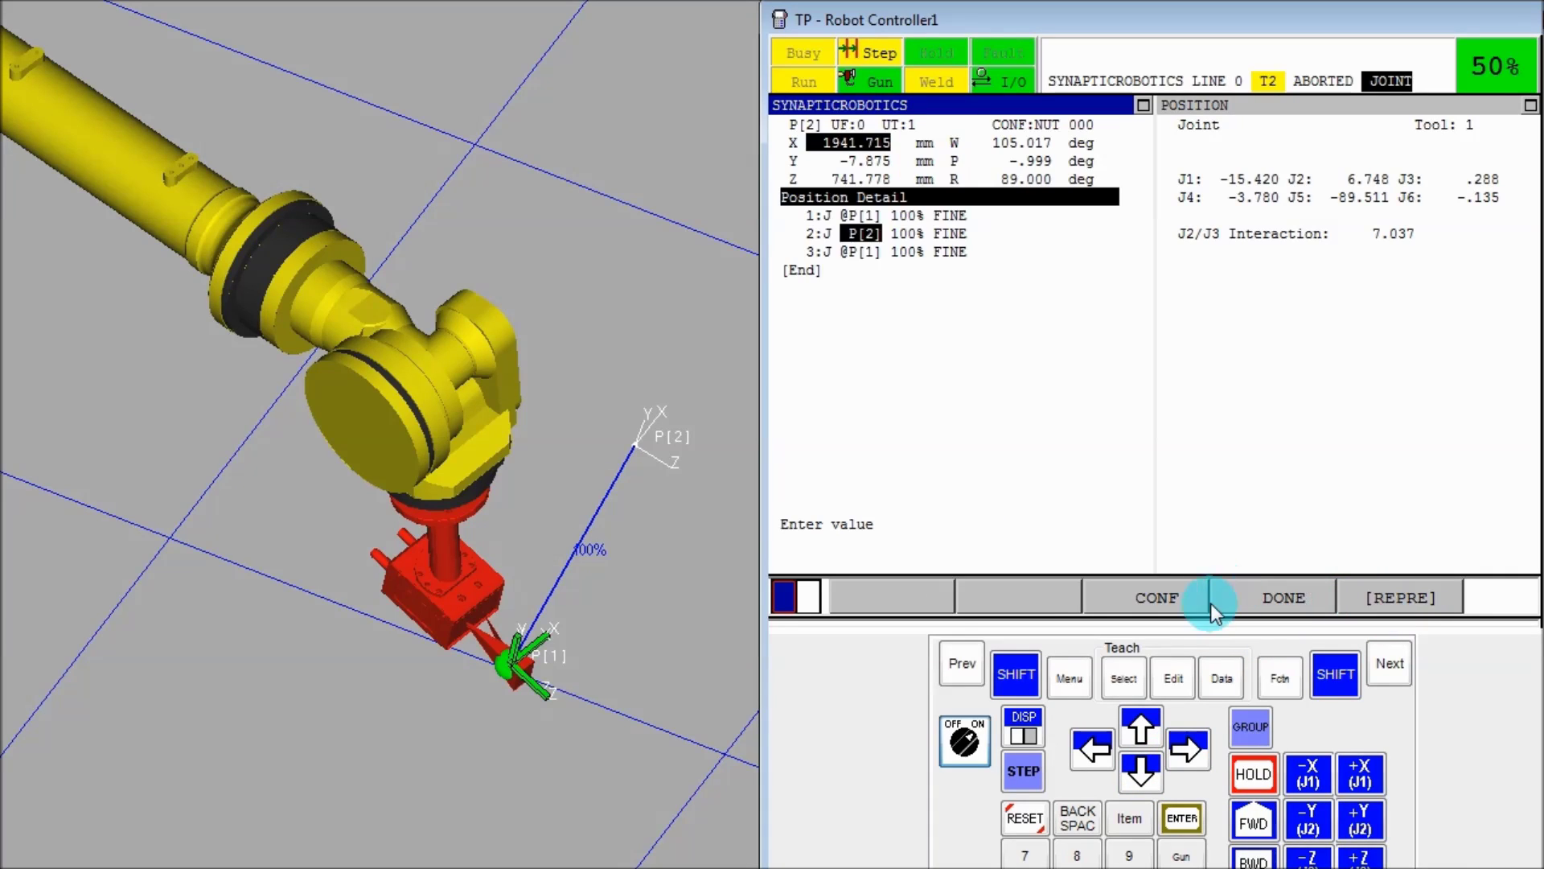
click(1169, 605)
Toggle the wrist flip character of P[2]'s NUT 000 configuration and close the detail
click(1040, 126)
click(1126, 729)
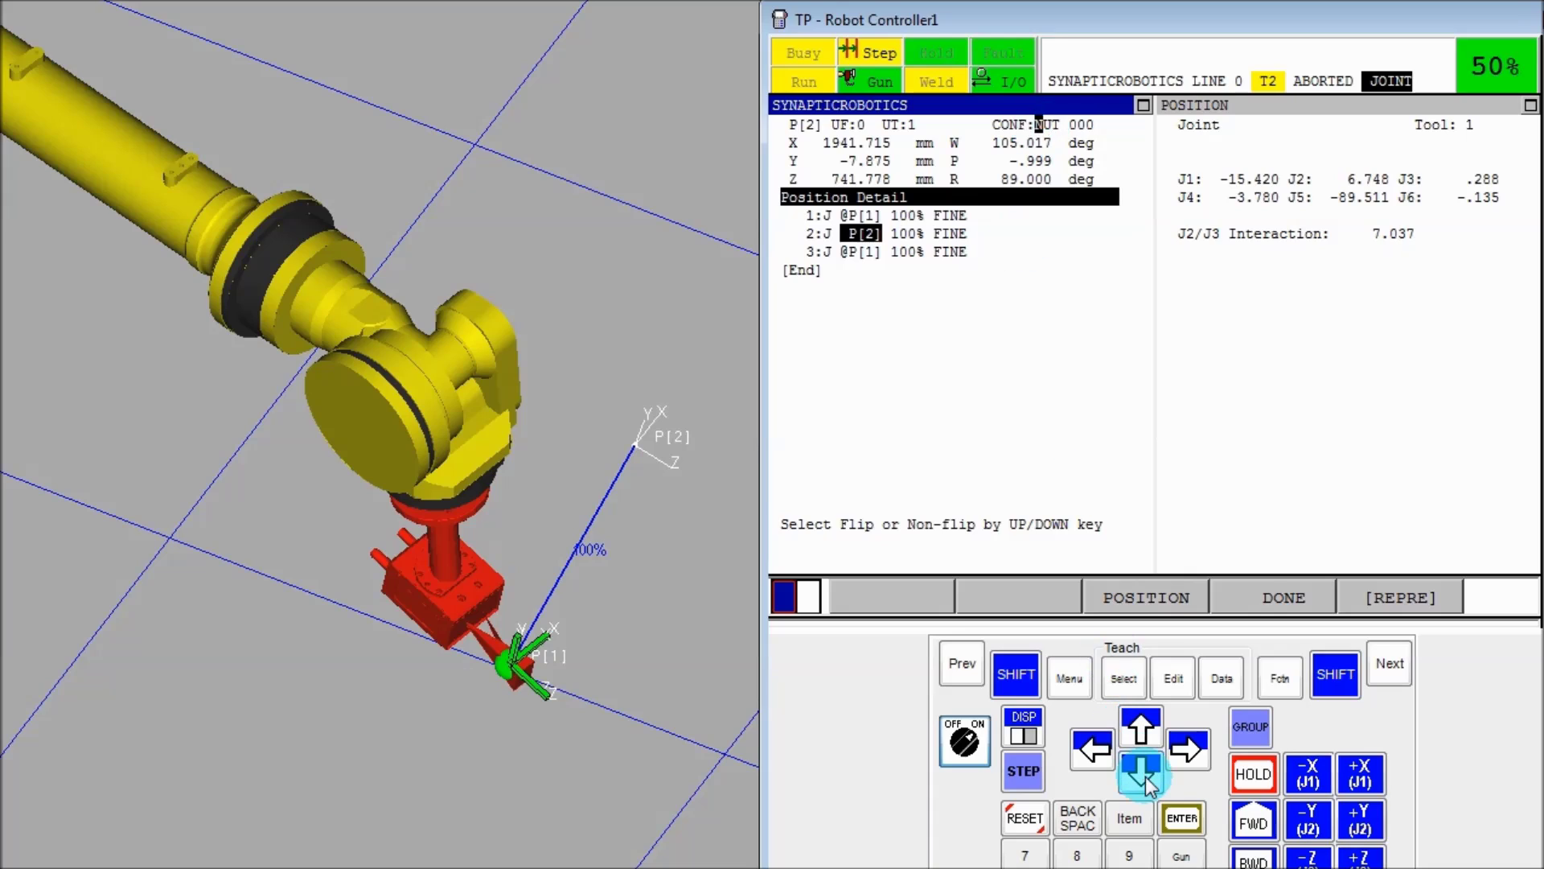
click(1034, 126)
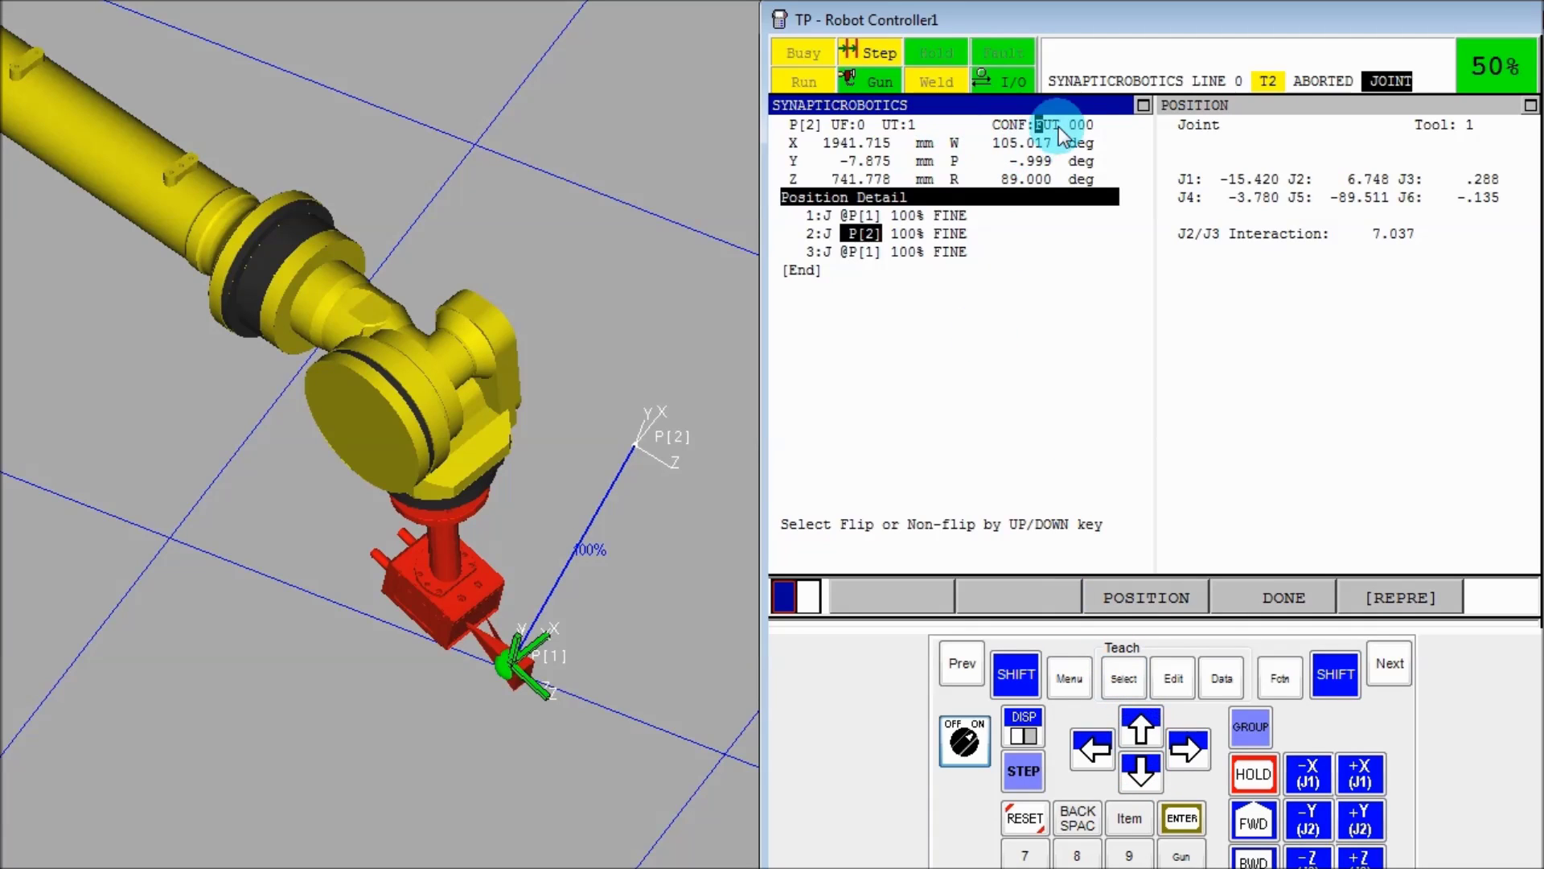
click(1030, 127)
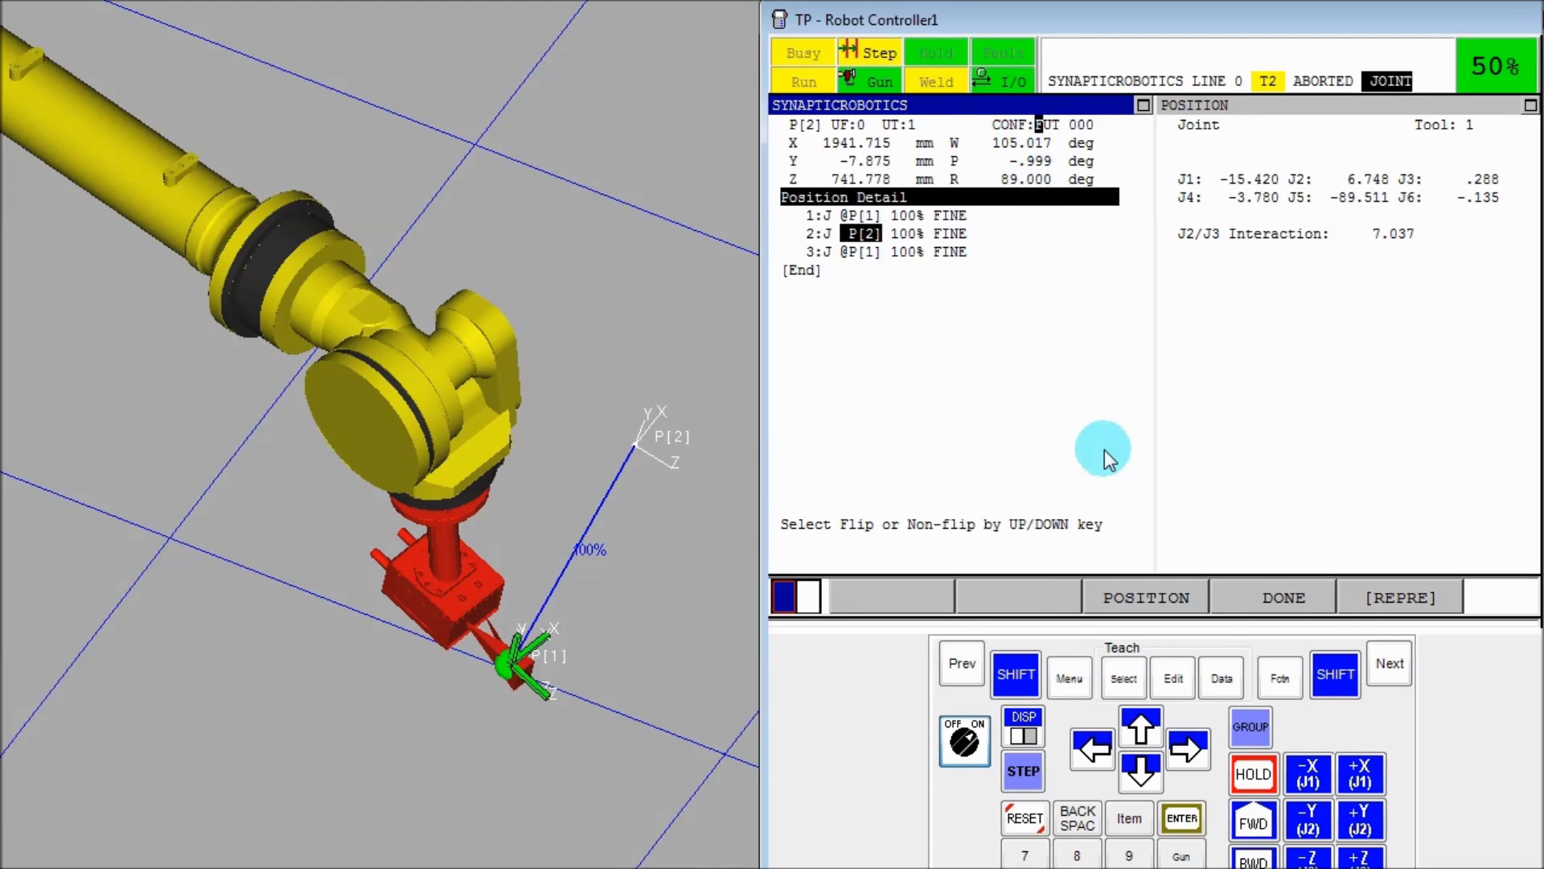
click(1276, 600)
Step the program from line 1 to P[2], reaching J4/J6 at 179 and J5 at 90
click(1090, 752)
click(1090, 752)
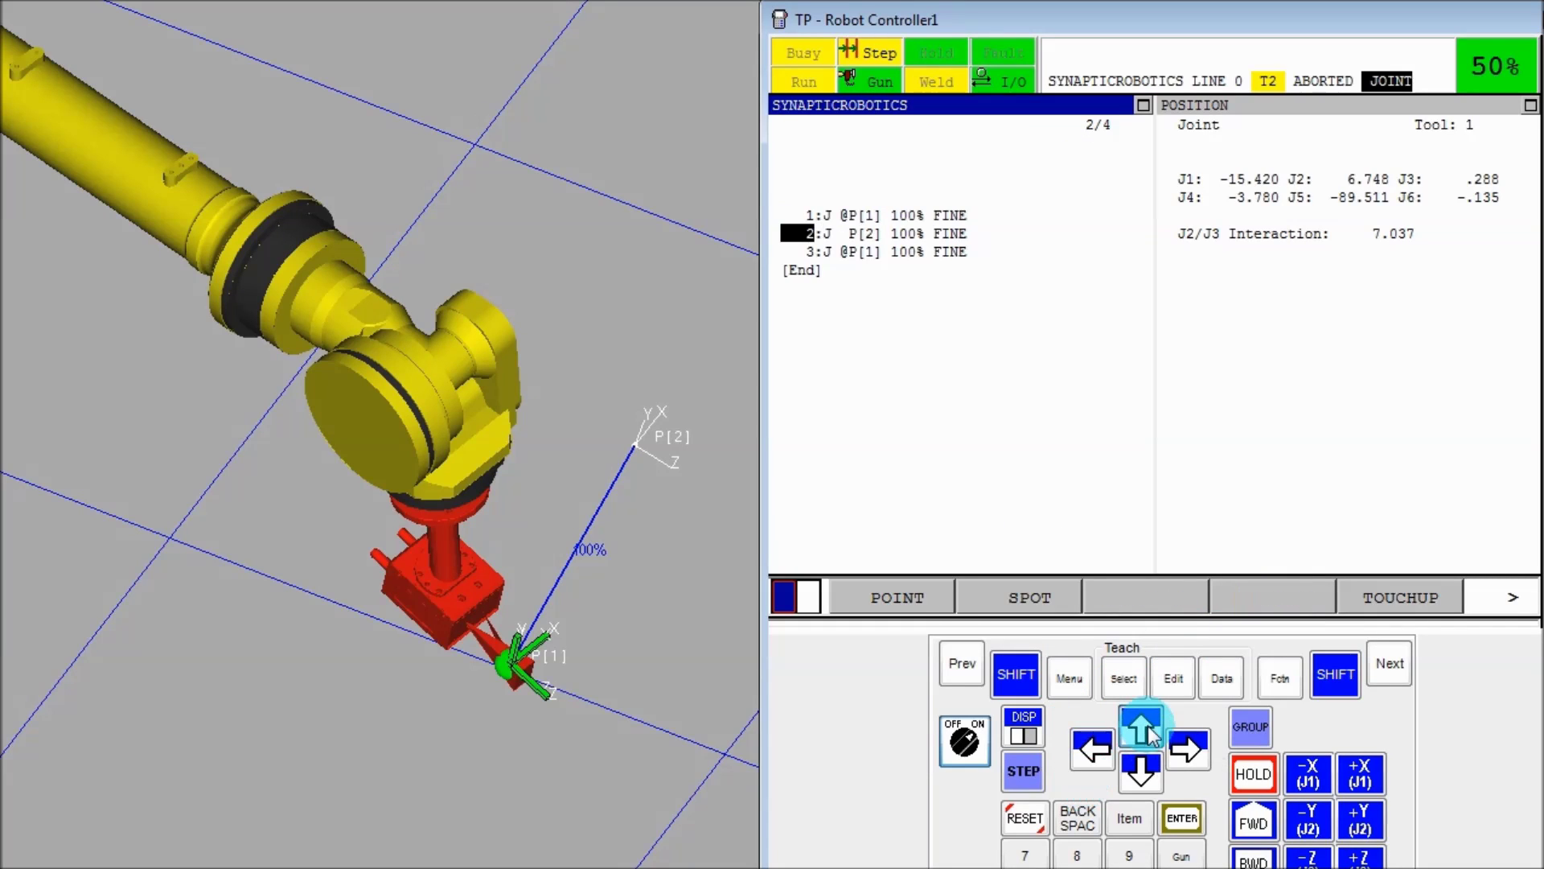
click(1141, 728)
click(1016, 674)
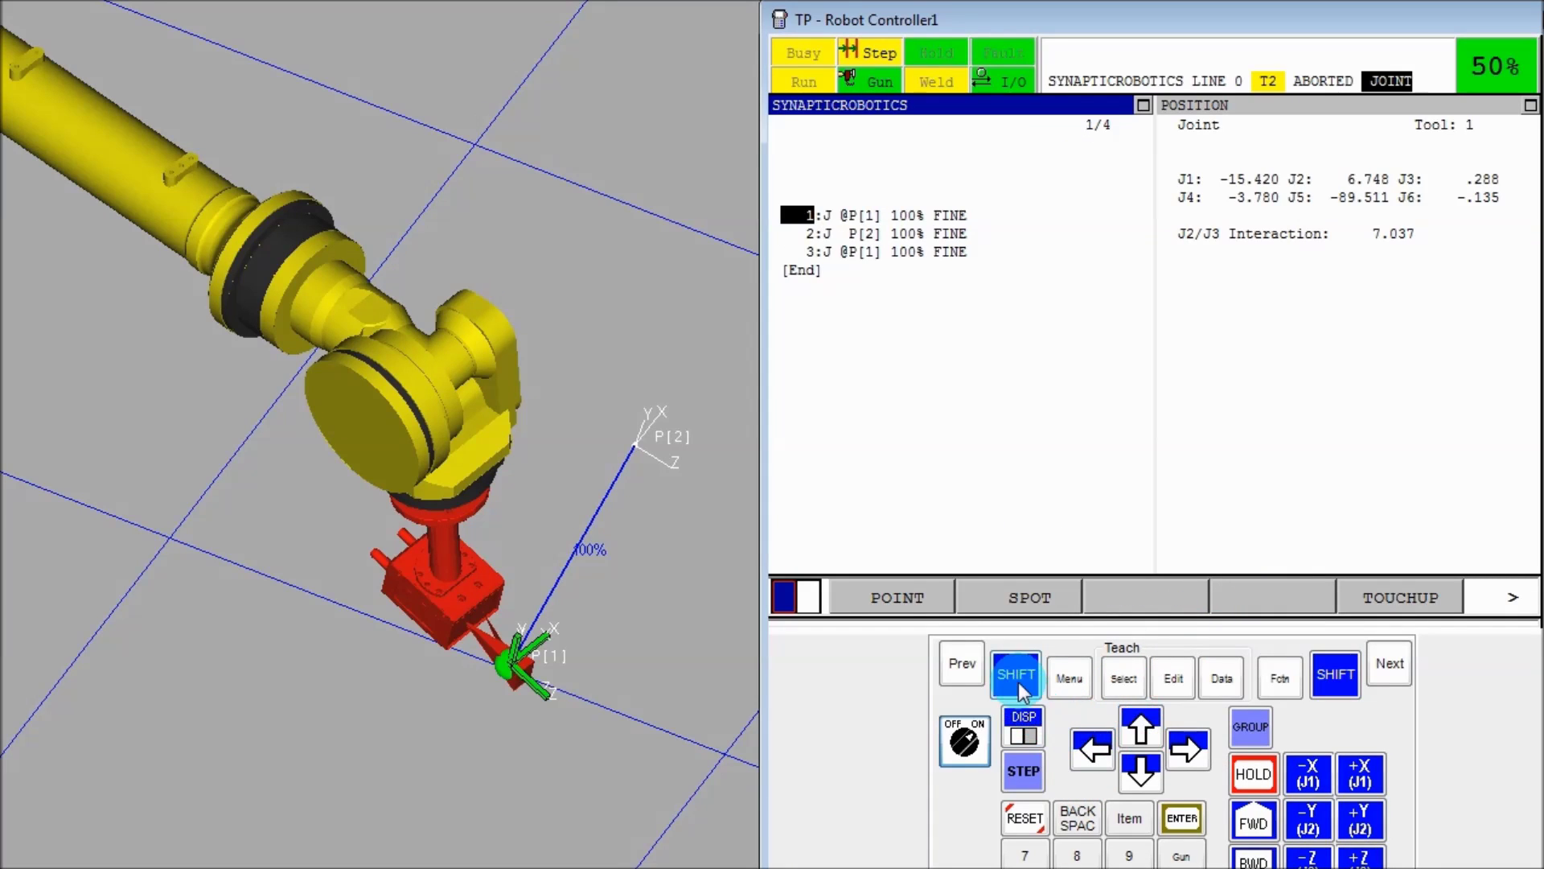
click(1253, 822)
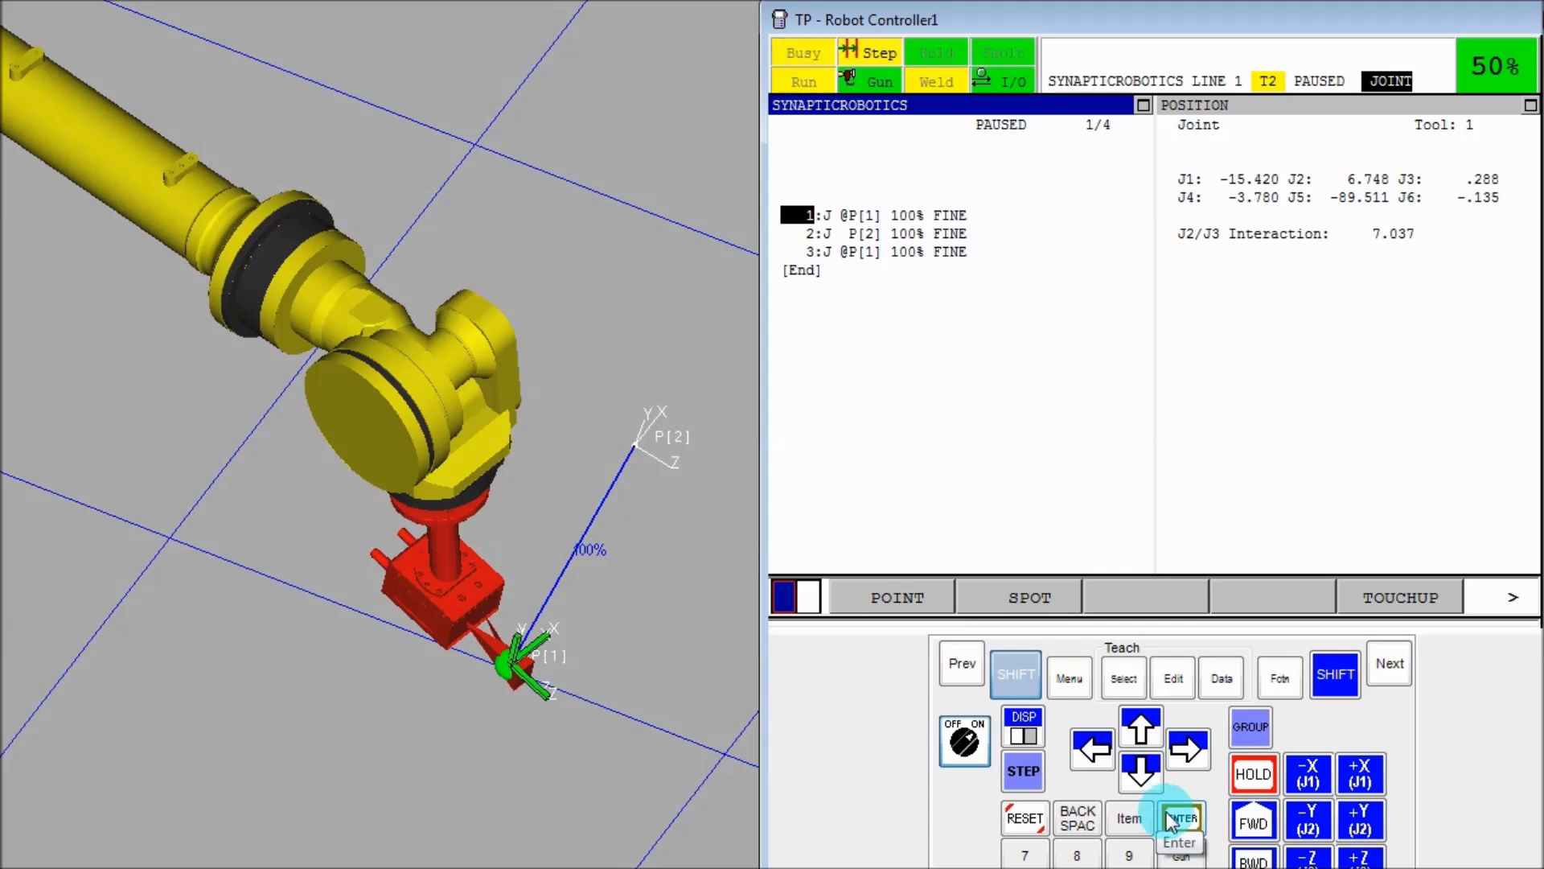
click(1251, 823)
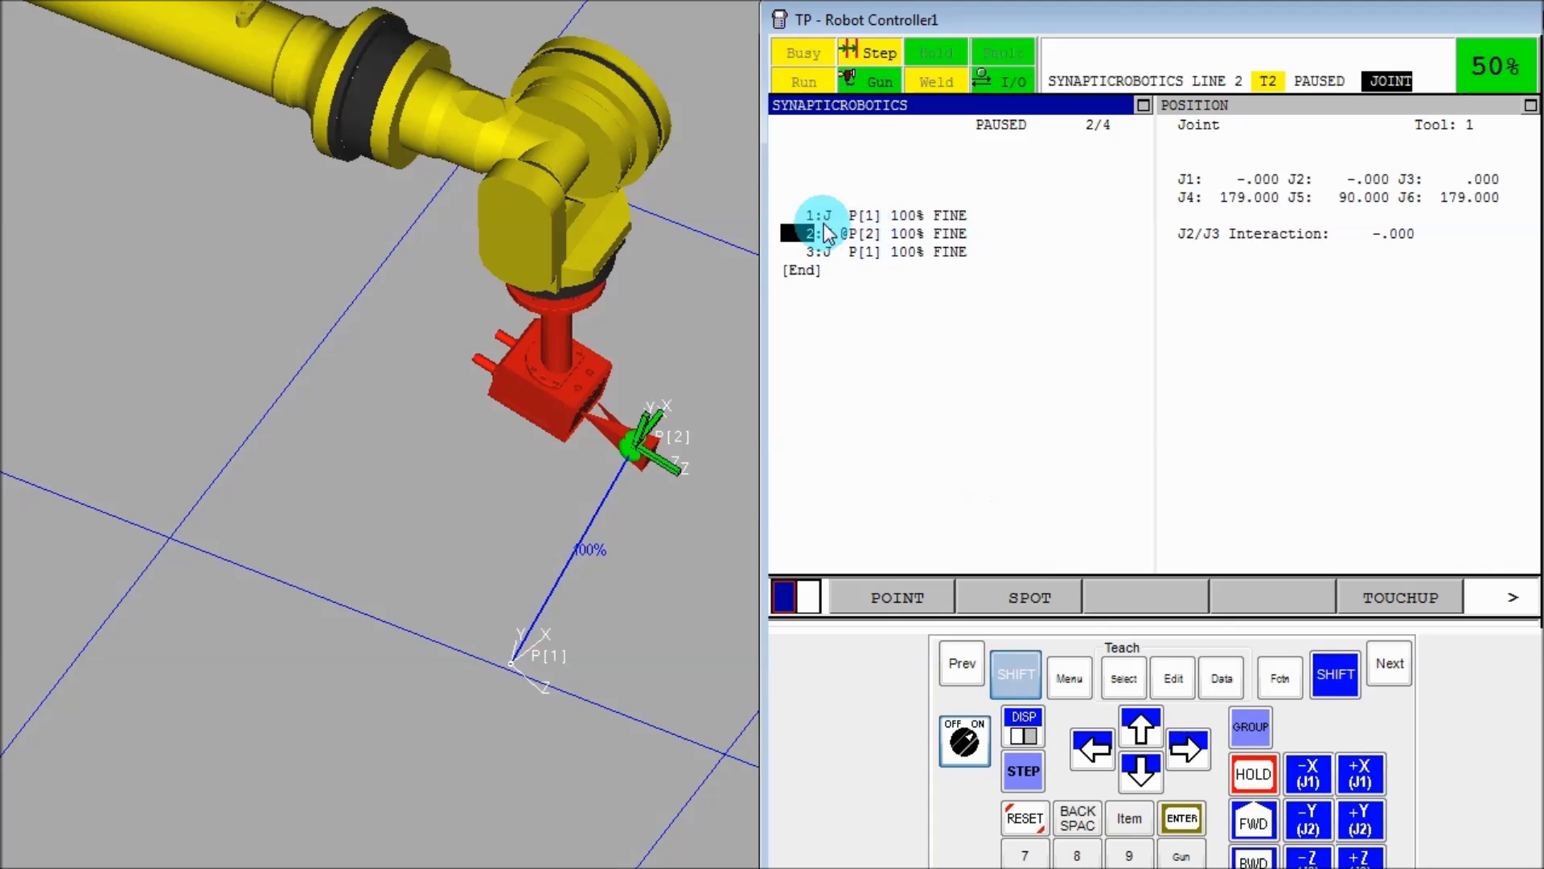
click(1260, 820)
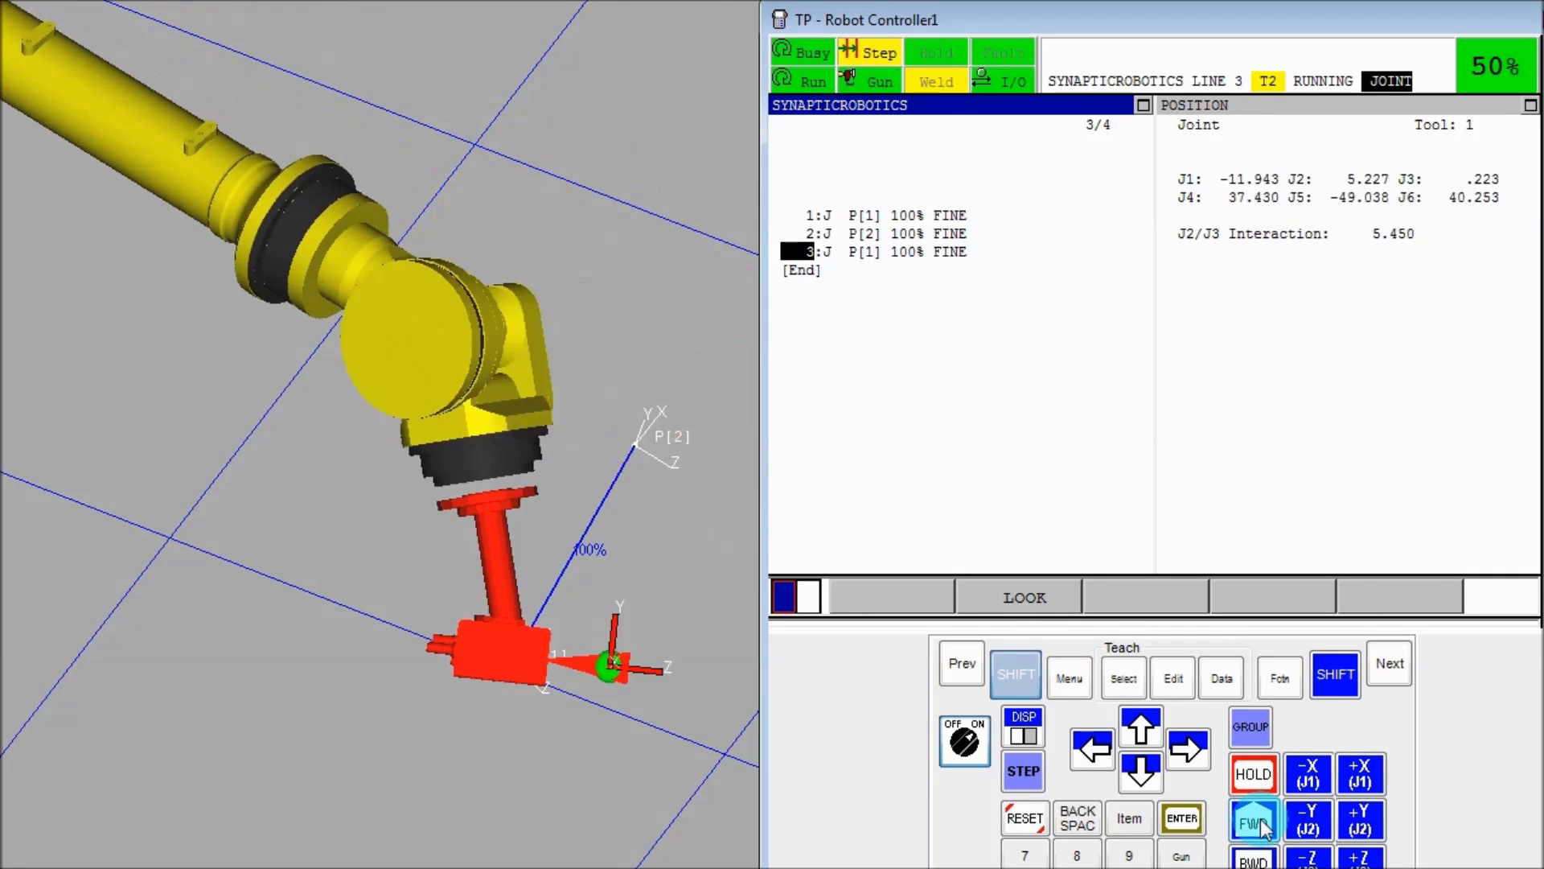
Reopen P[2]'s position detail and set its configuration back to non-flip NUT 000
click(1018, 676)
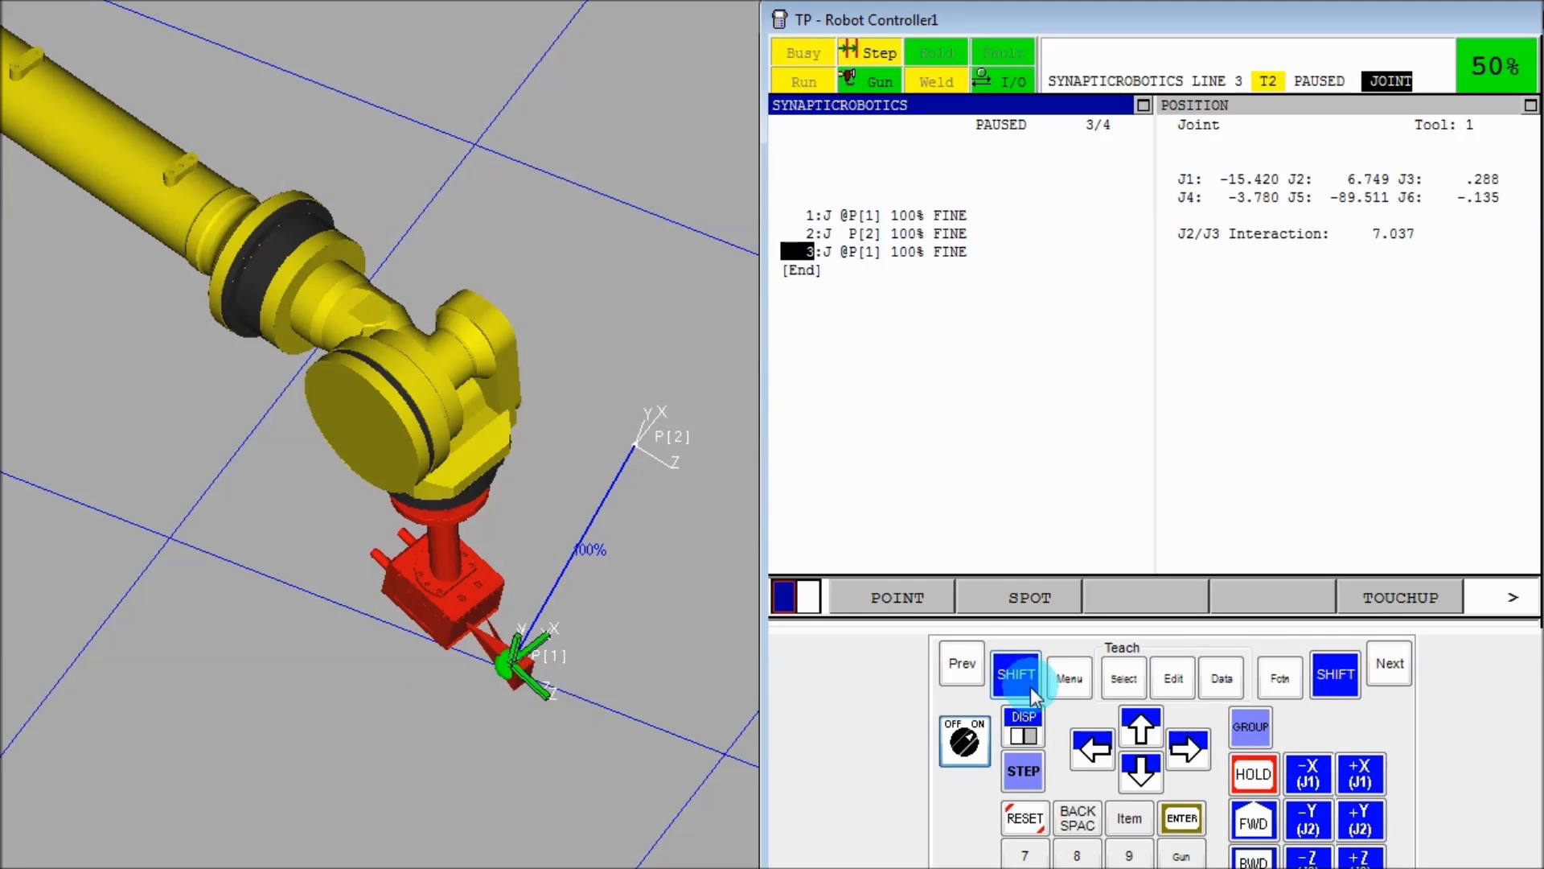
click(1141, 728)
click(1190, 748)
click(1192, 748)
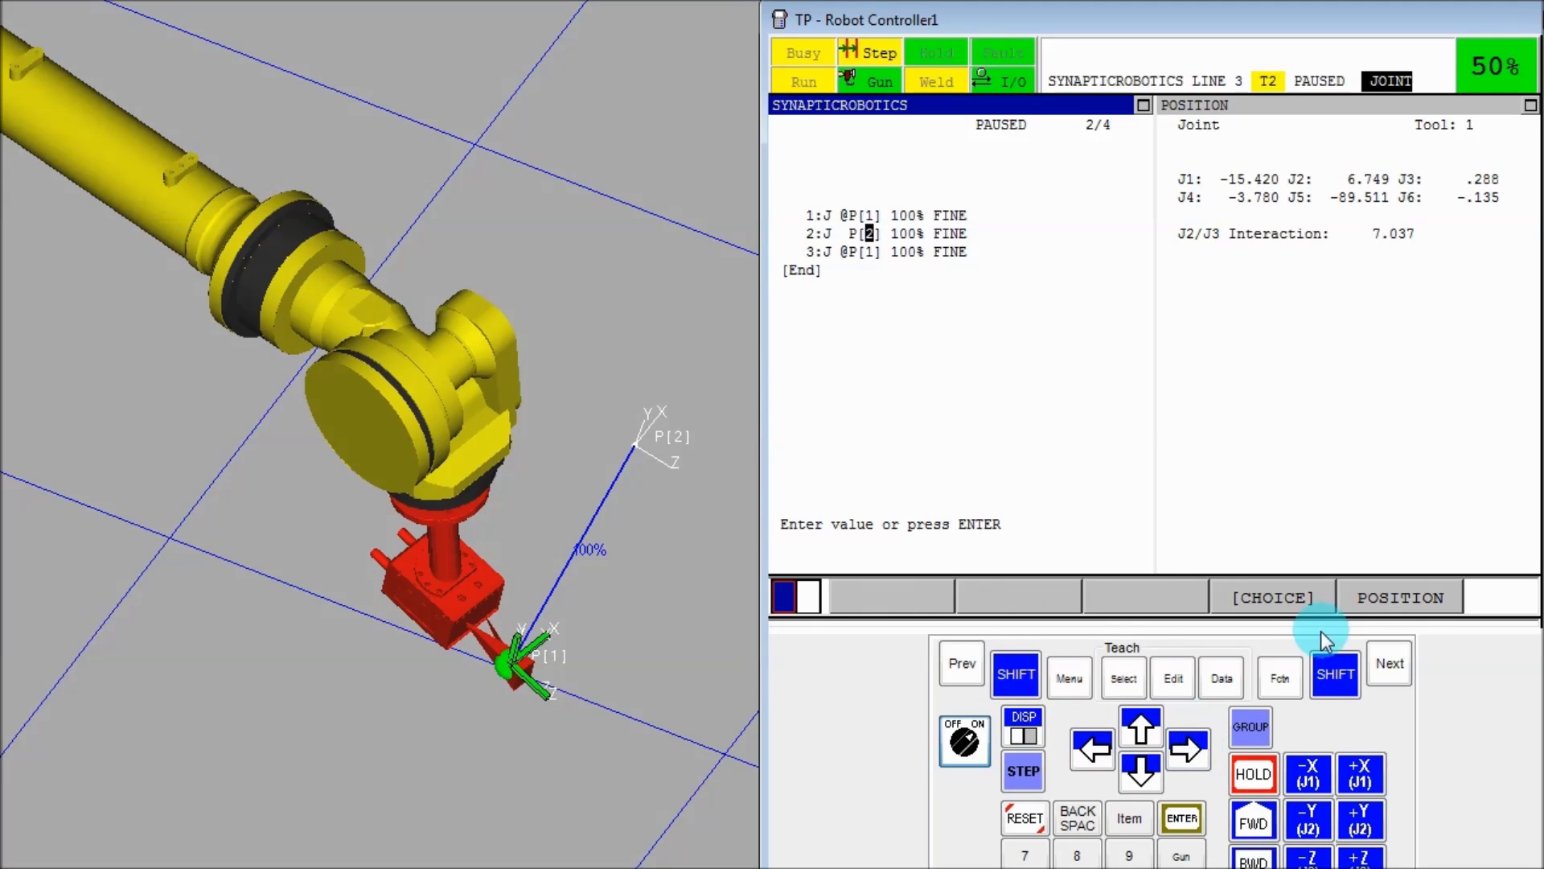
click(1403, 595)
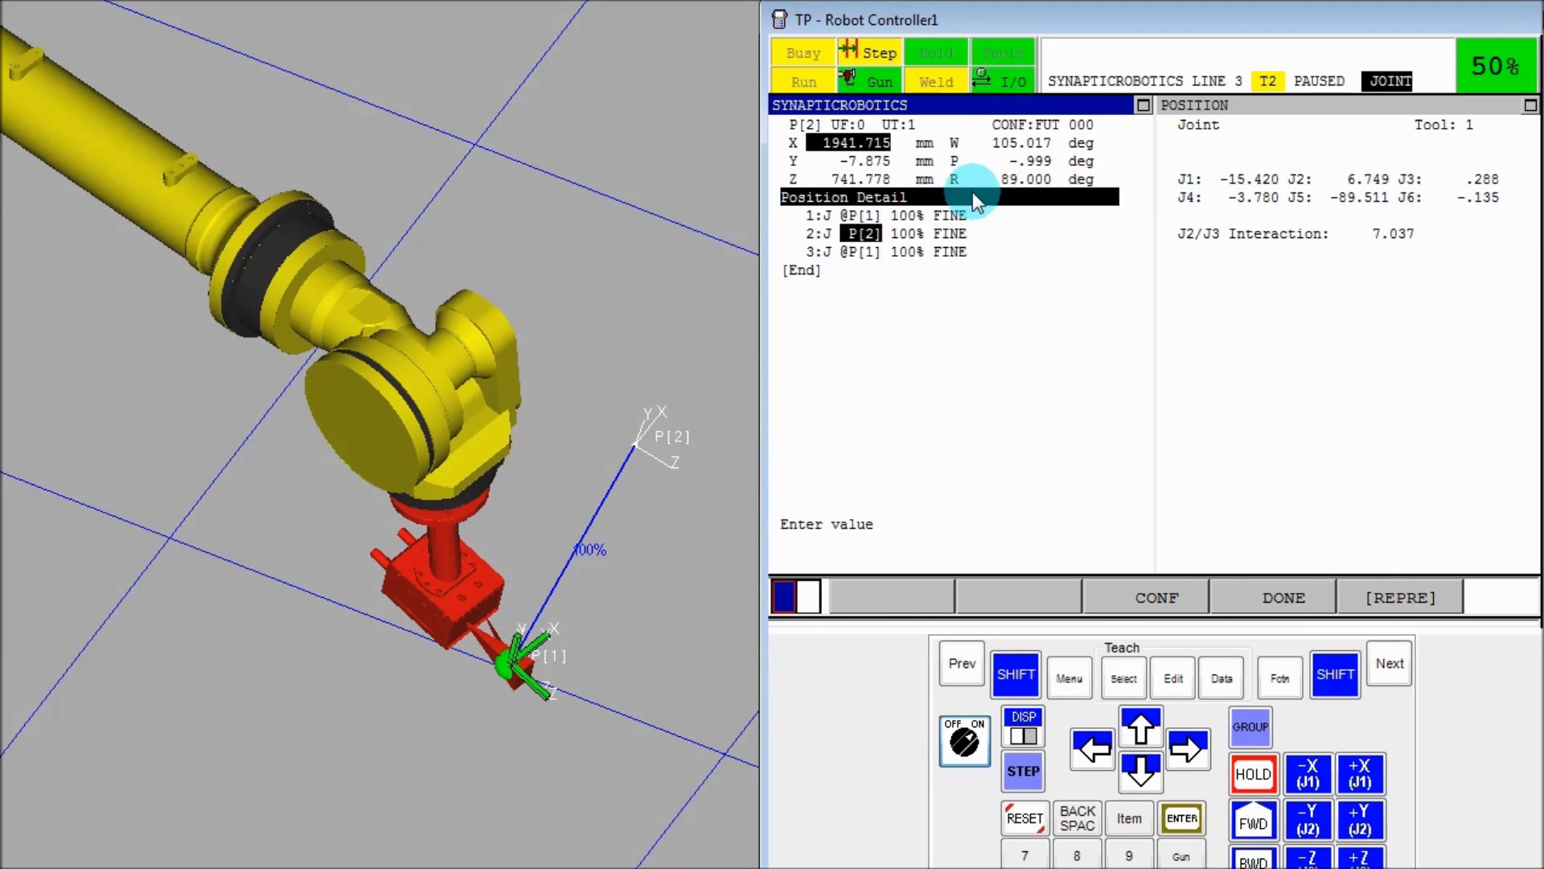
click(1159, 599)
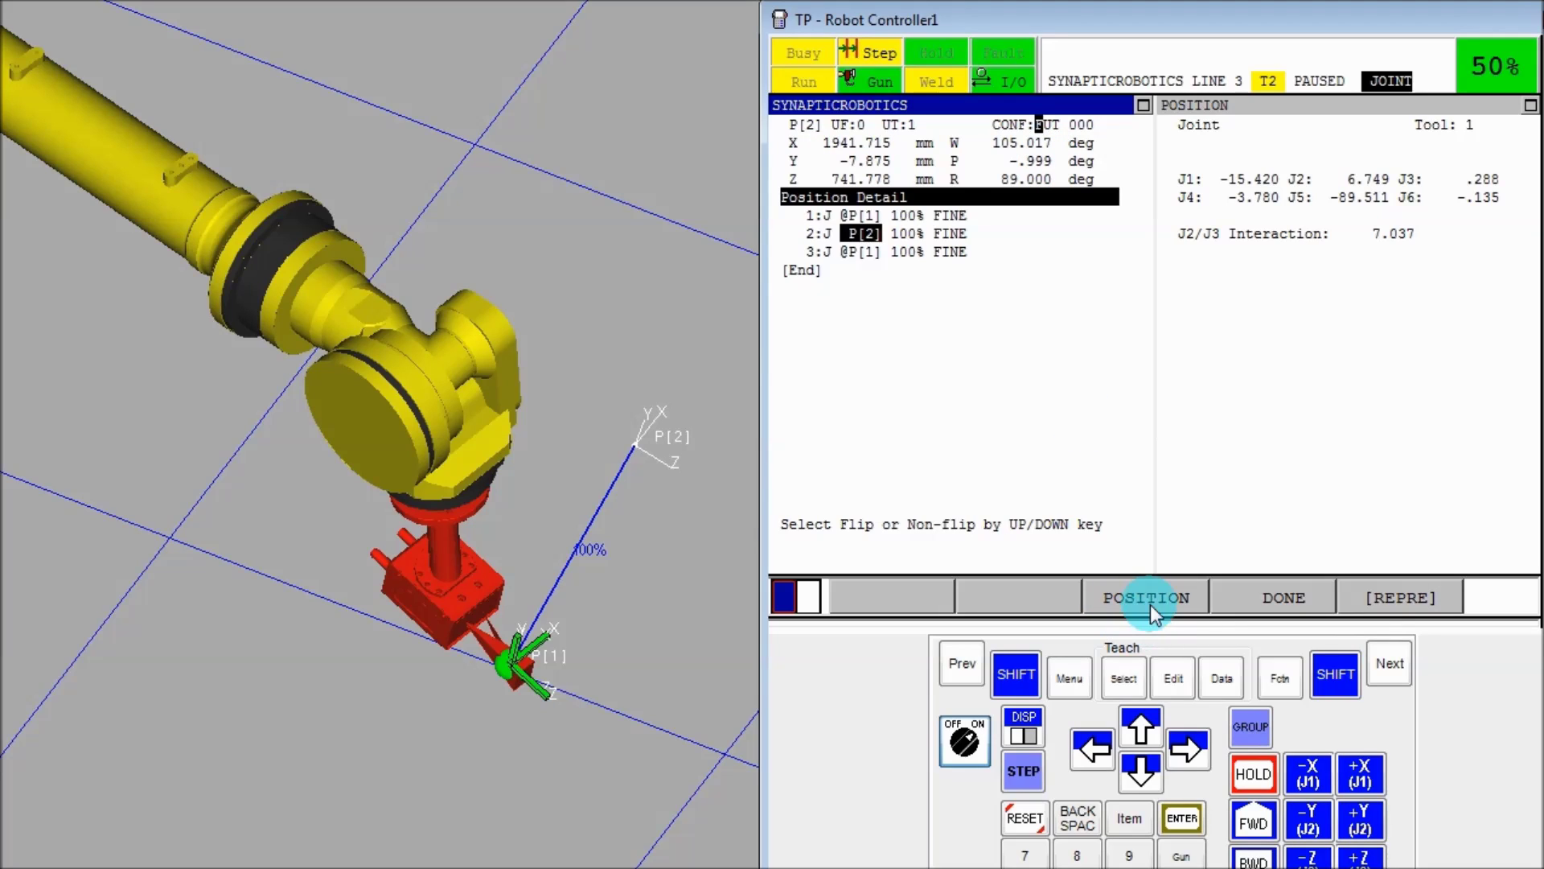
click(1141, 768)
Move through P[2]'s configuration string to the elbow front/back character
click(1185, 756)
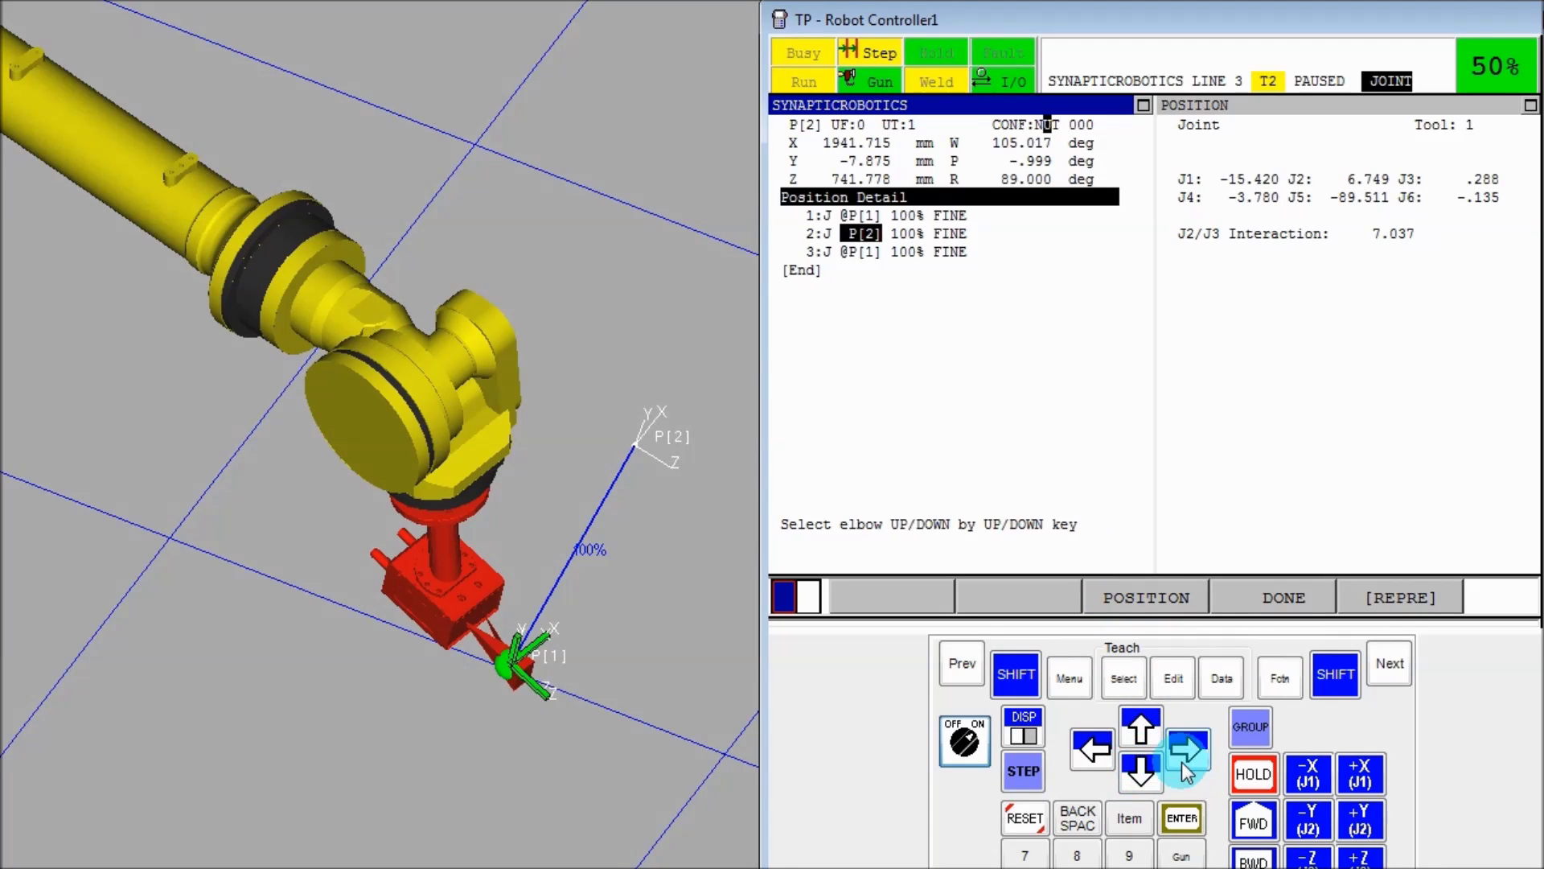
click(1185, 756)
click(1195, 760)
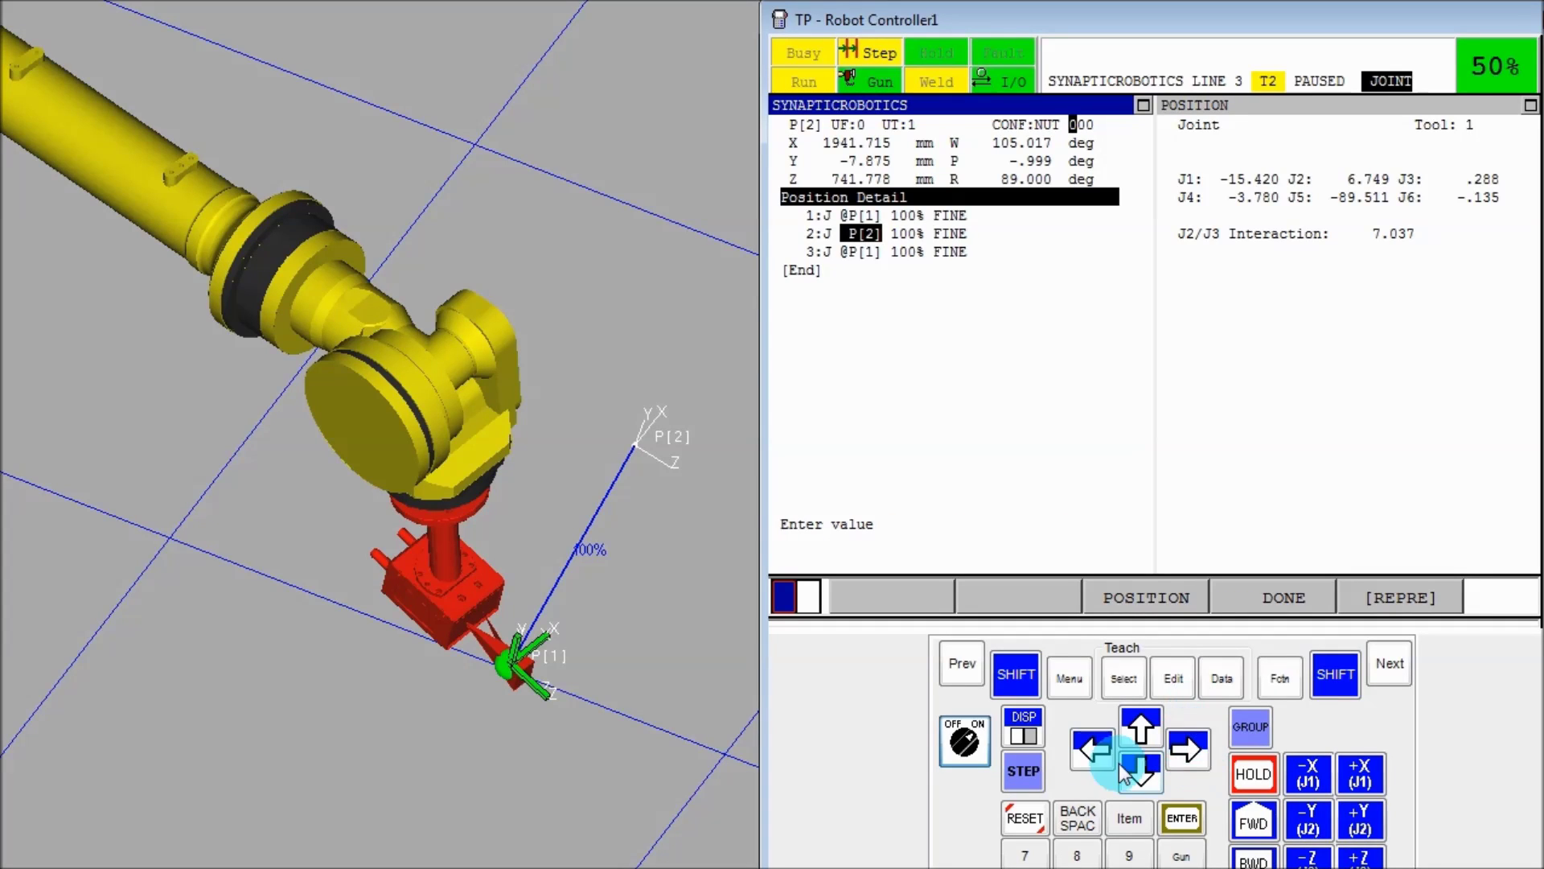
click(1092, 748)
click(1092, 748)
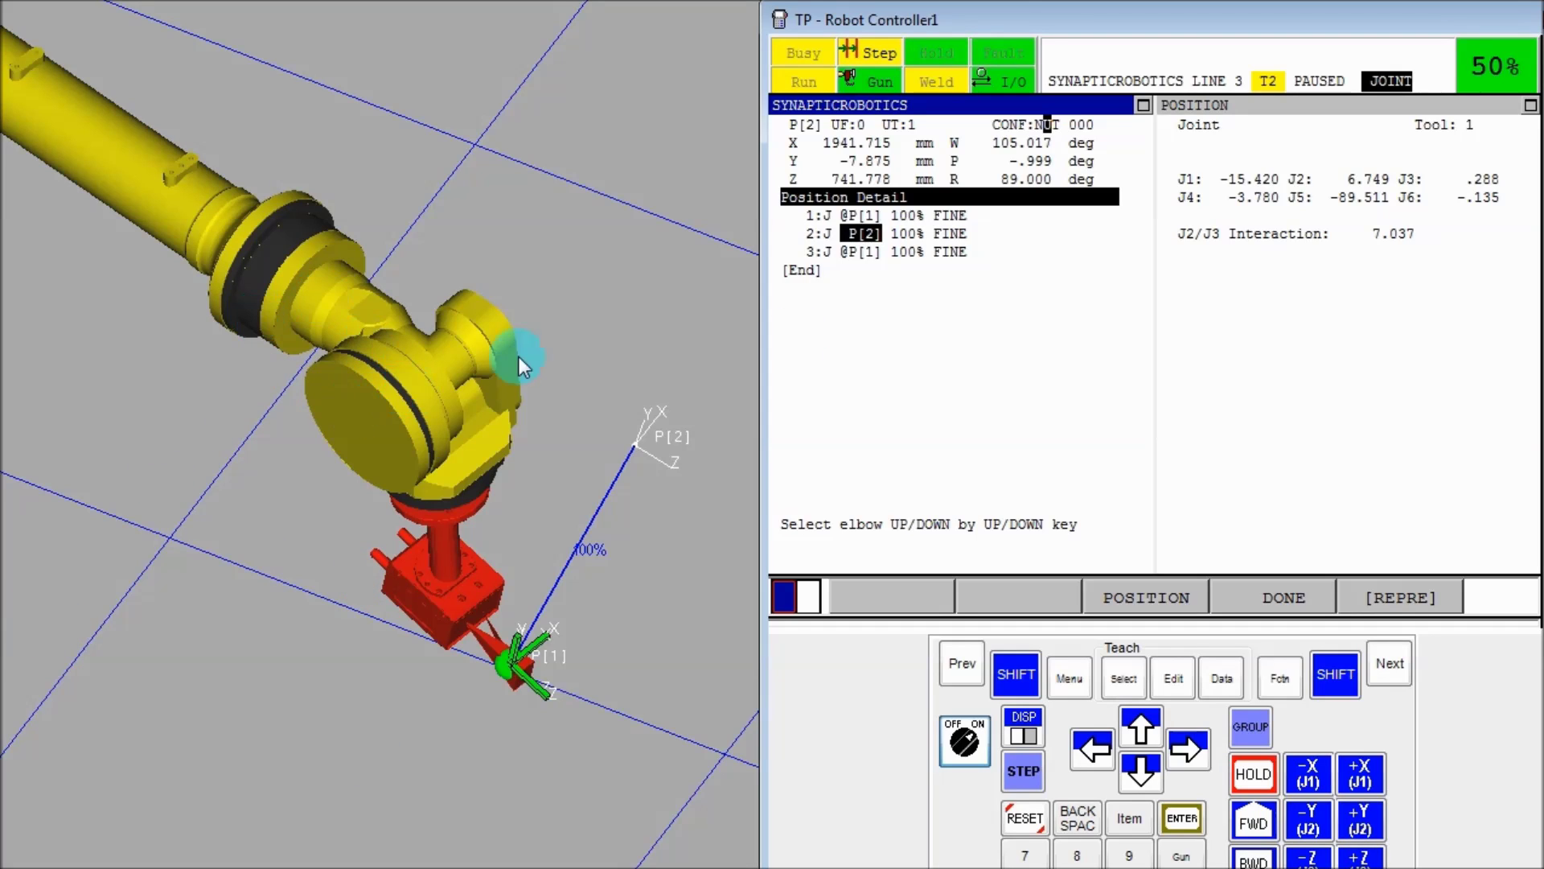
click(1199, 751)
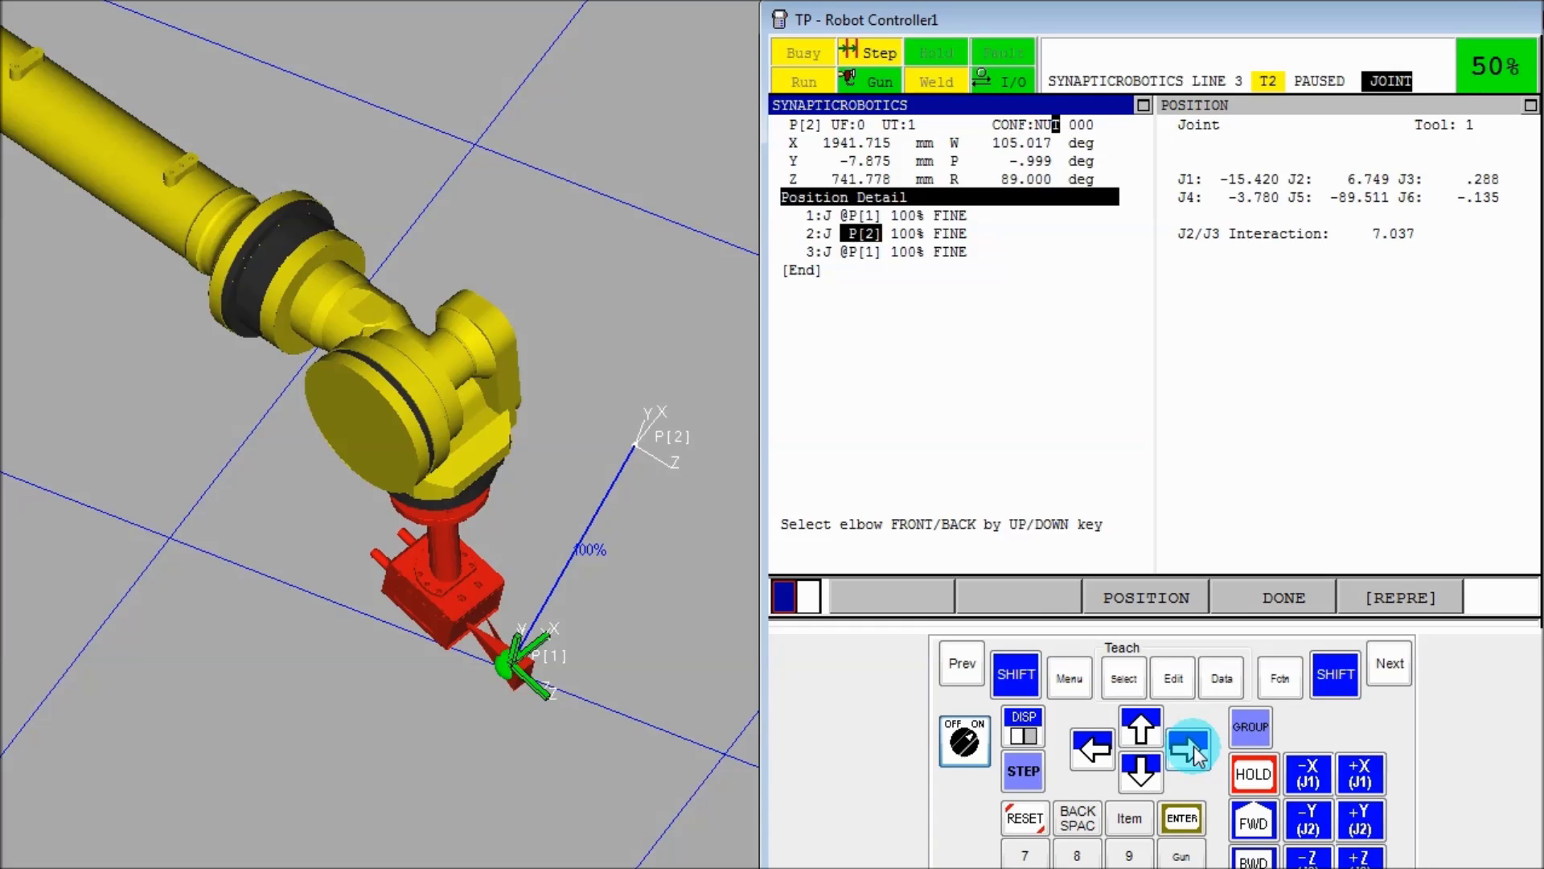
Change P[2]'s elbow from front to back, making its configuration NUB 000
click(1082, 744)
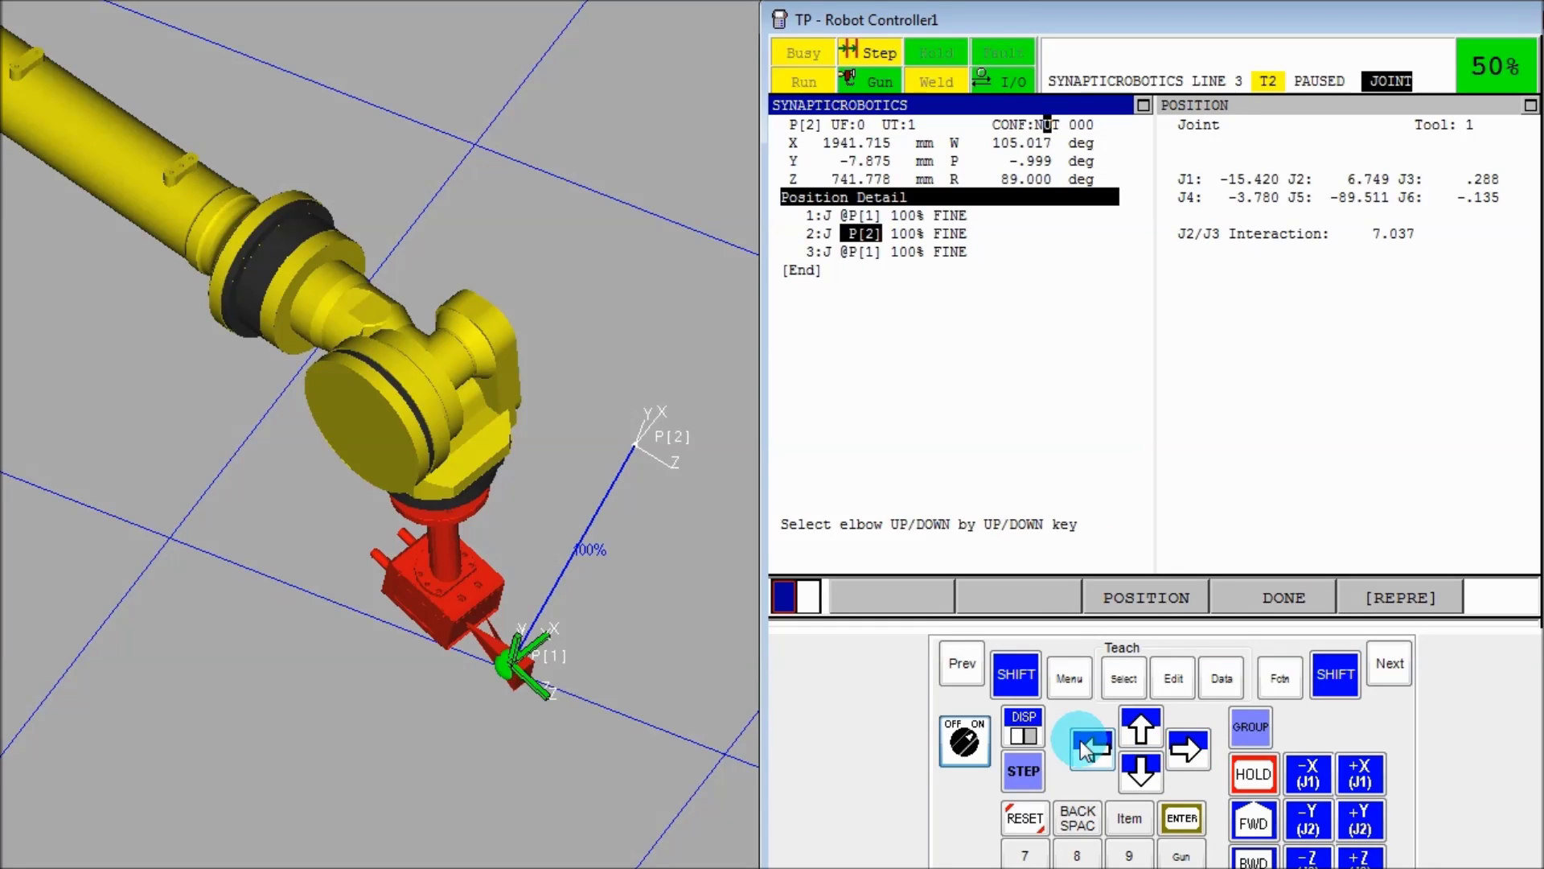
click(1184, 743)
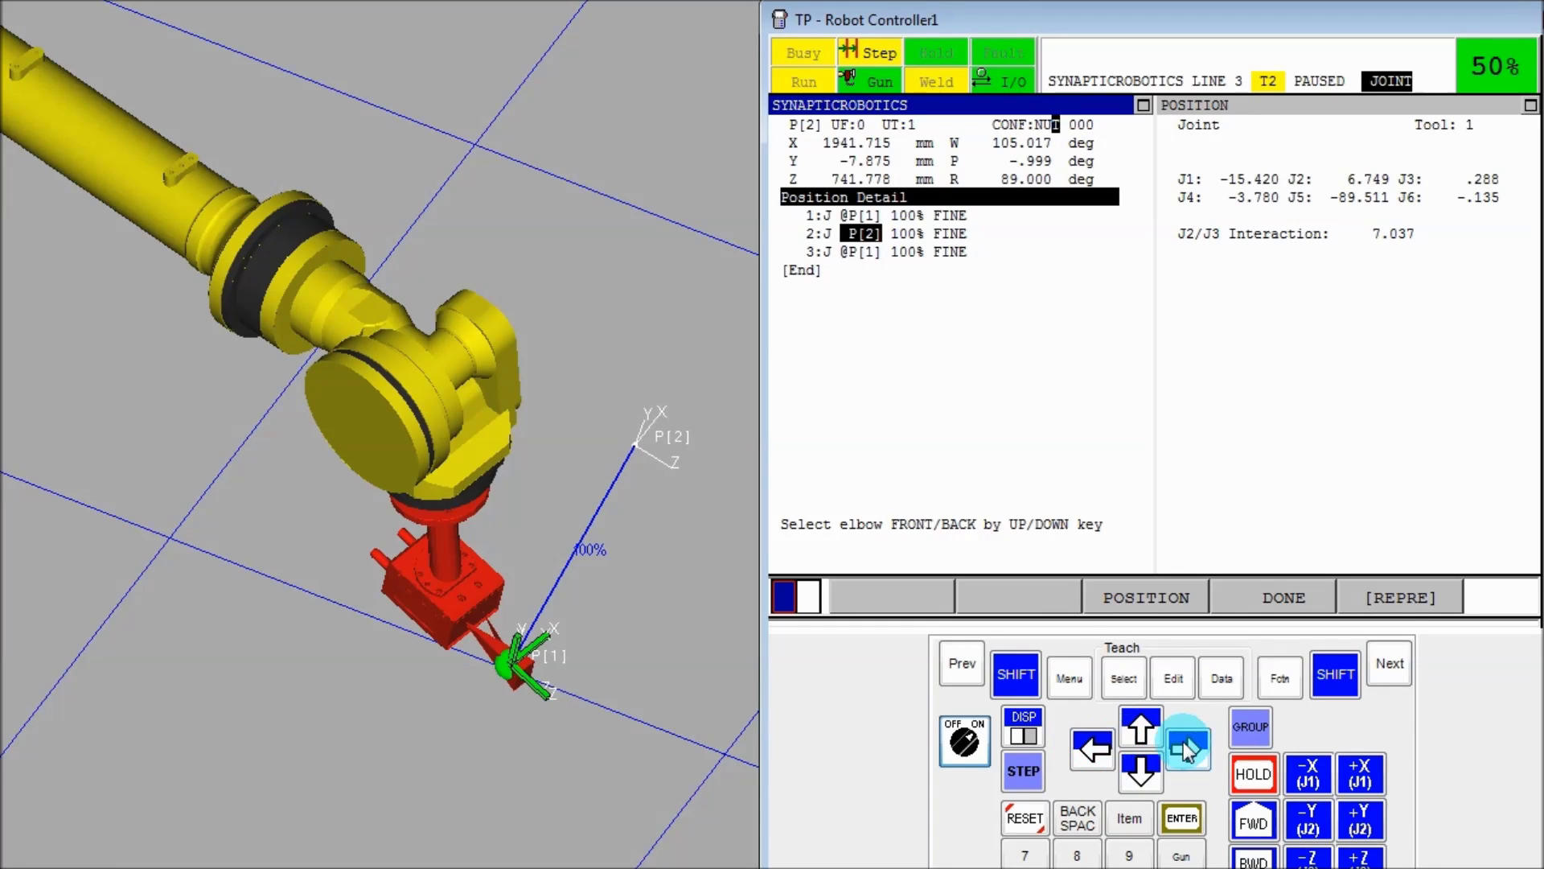
click(1142, 730)
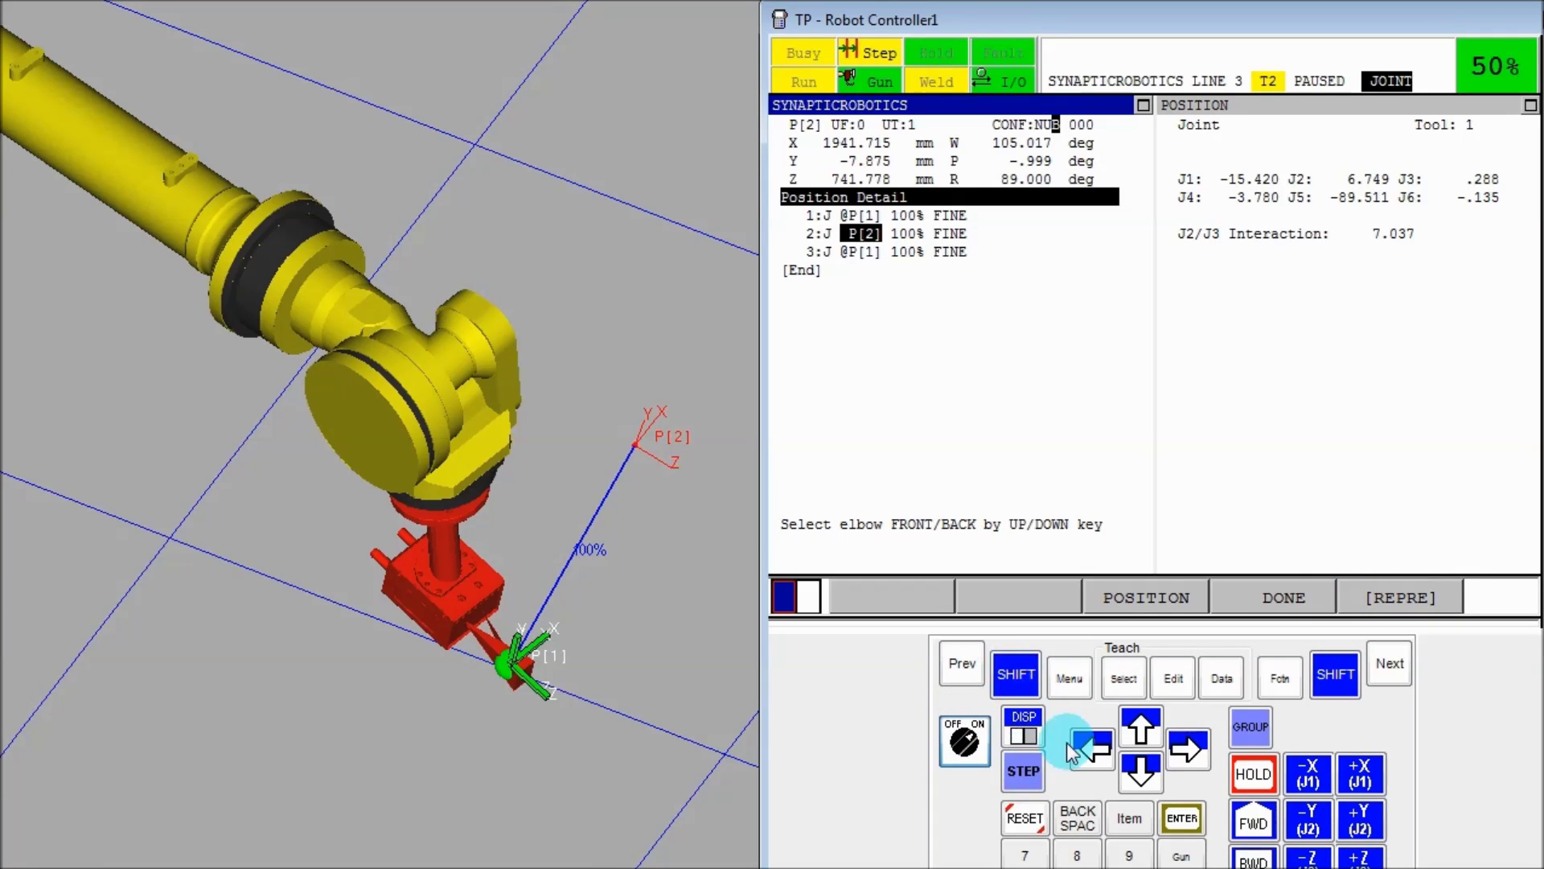
click(1407, 595)
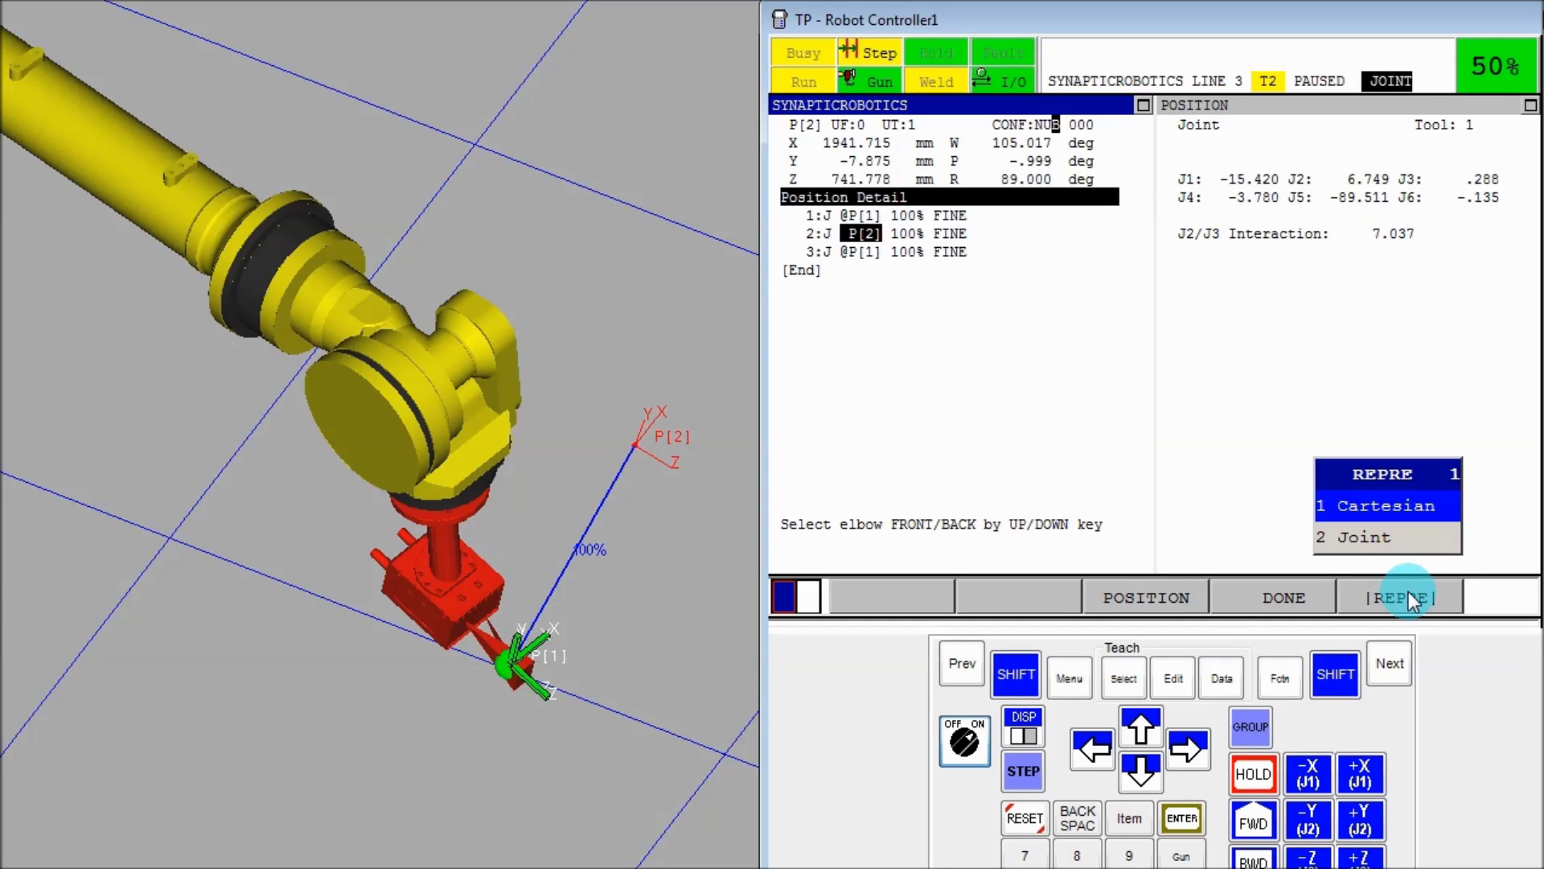
Try P[2] in joint representation, then clear the TPIF-012/MOTN-018 unreachable errors
click(1381, 536)
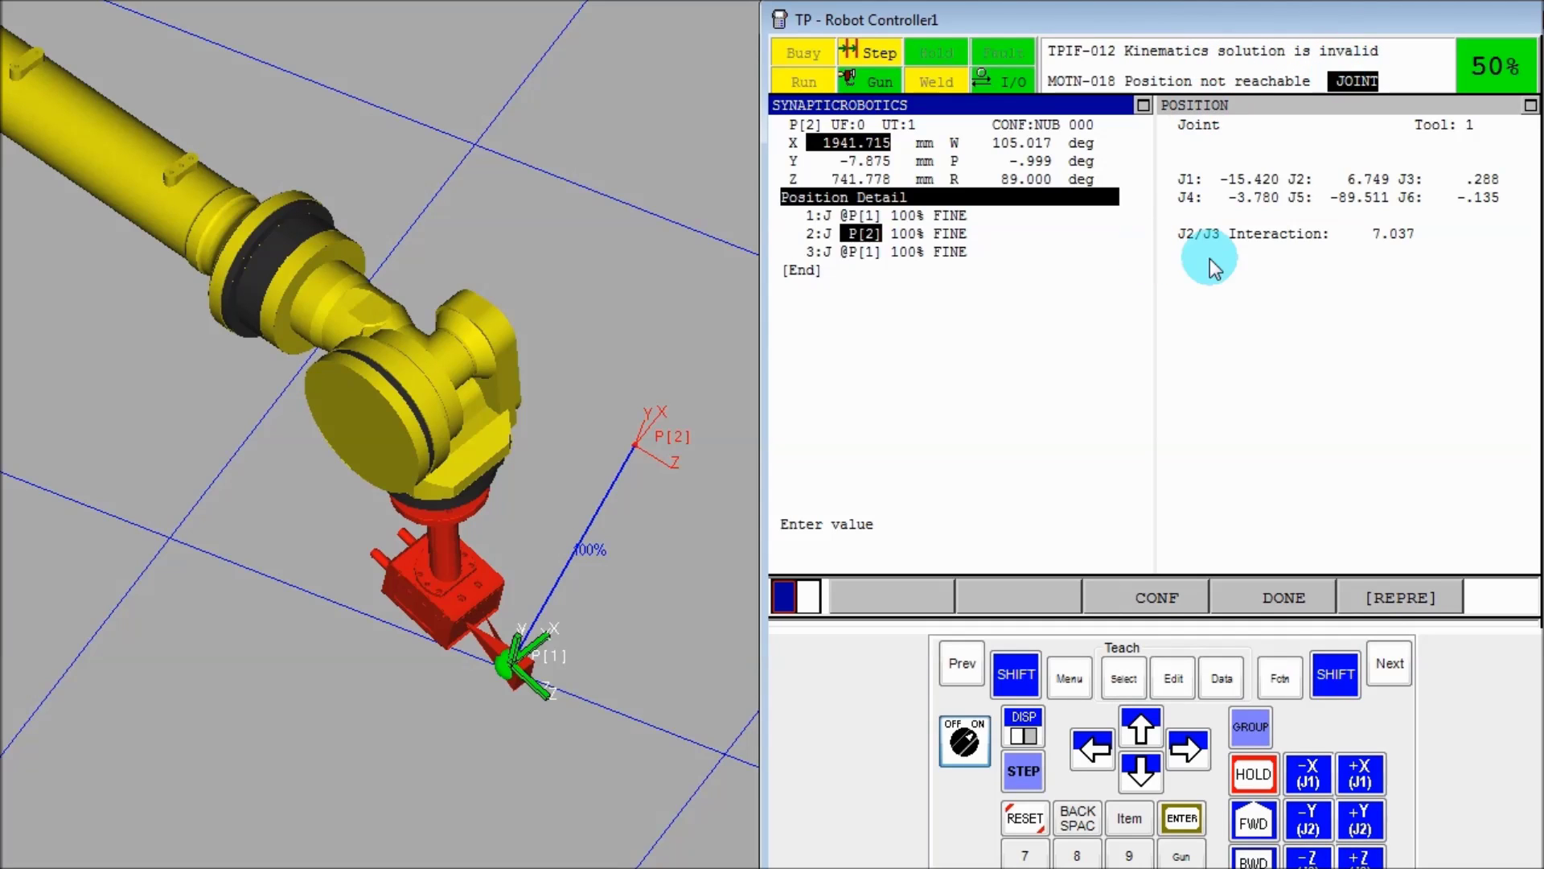
key(Down)
key(Down)
key(Right)
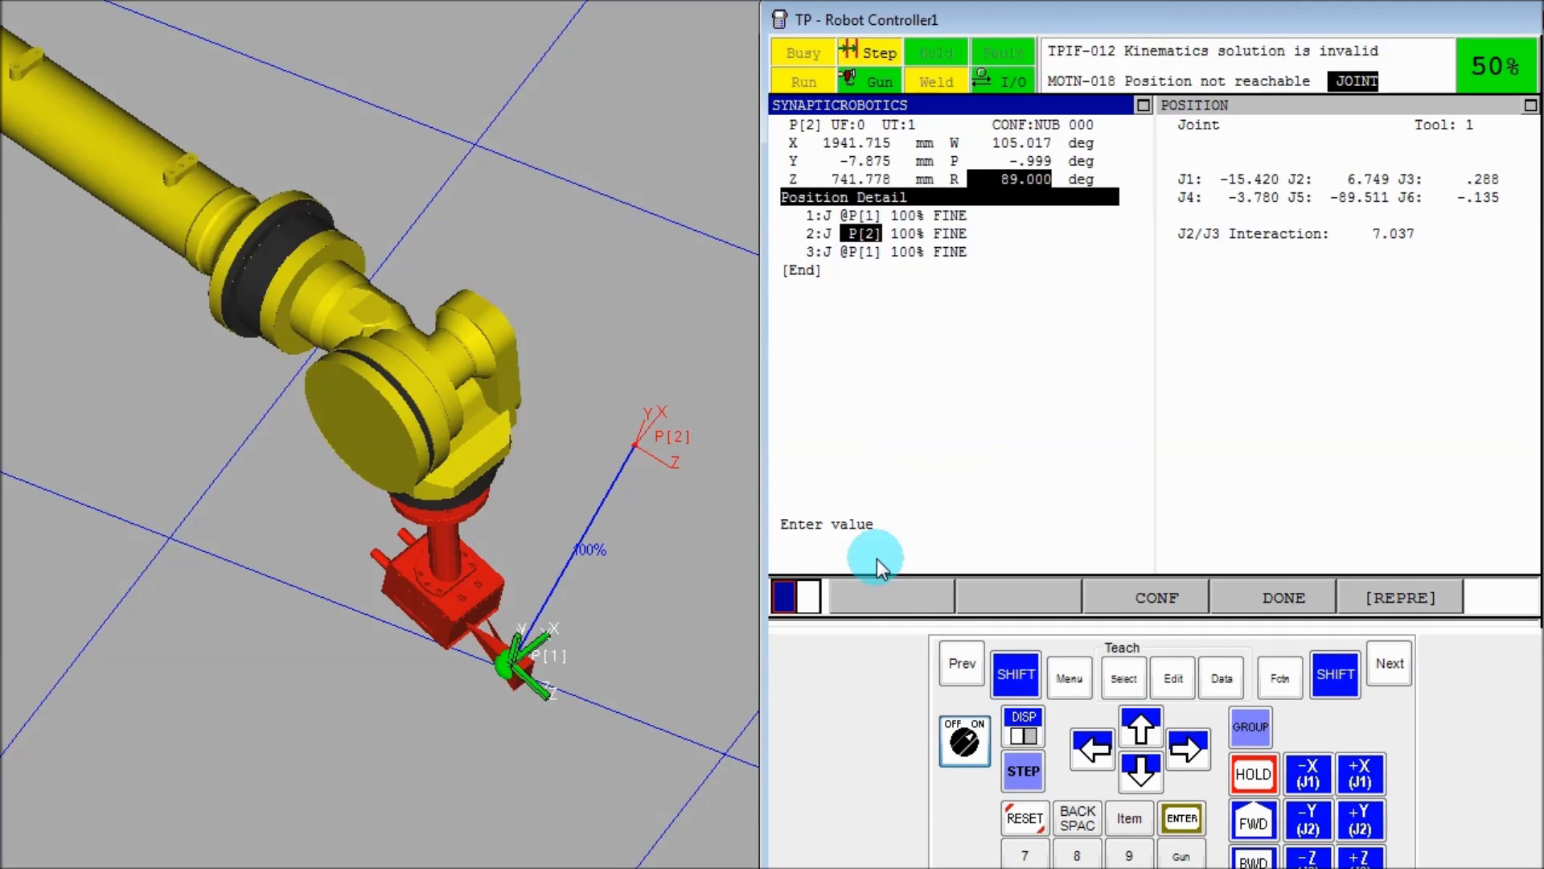
click(1039, 828)
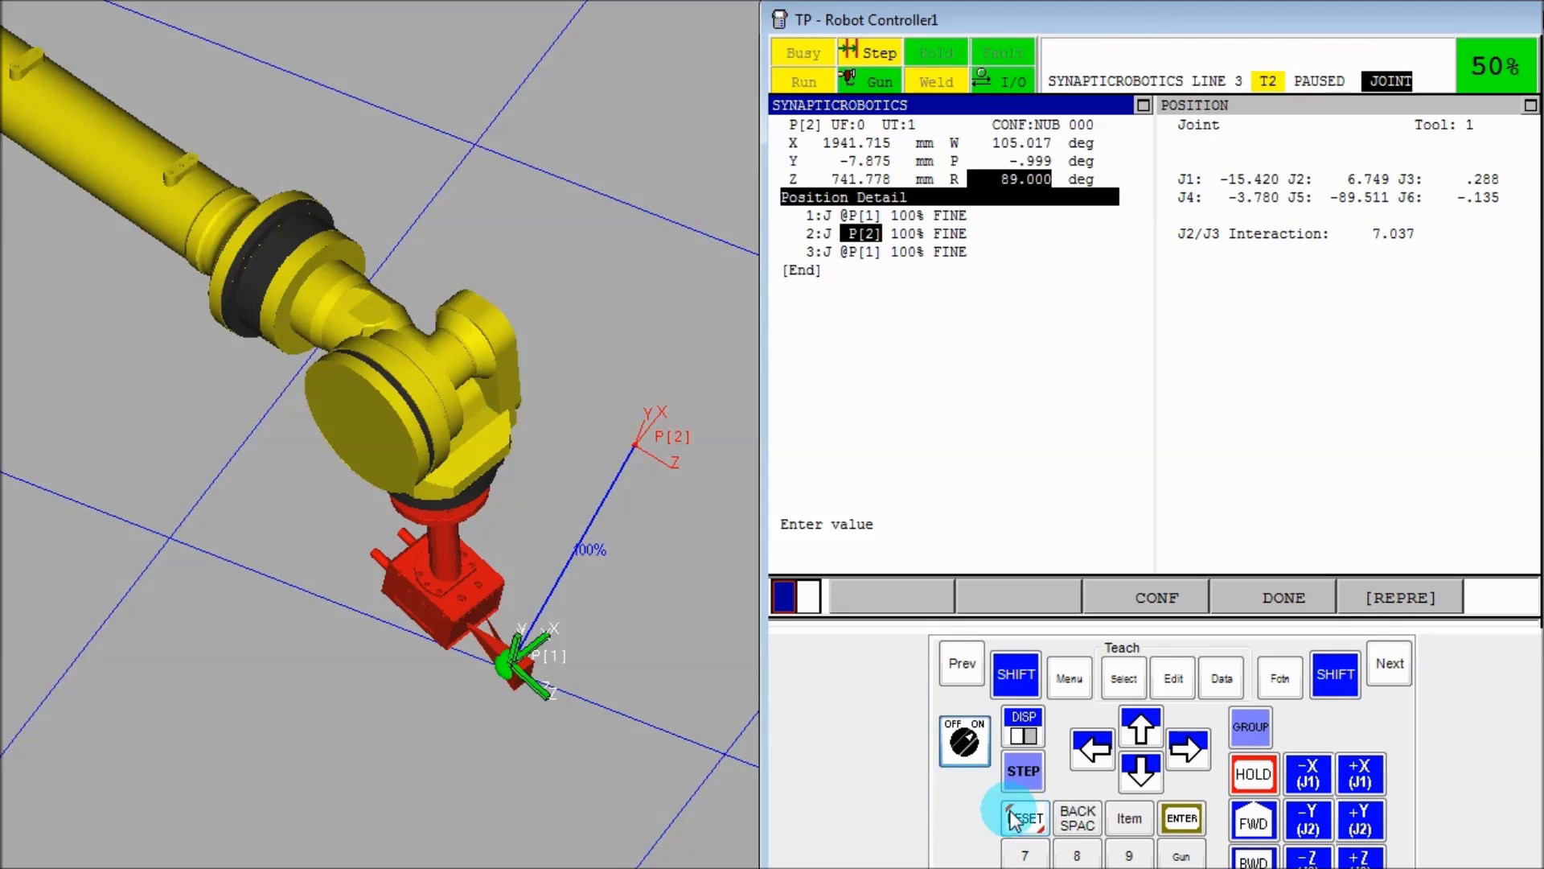
click(1388, 617)
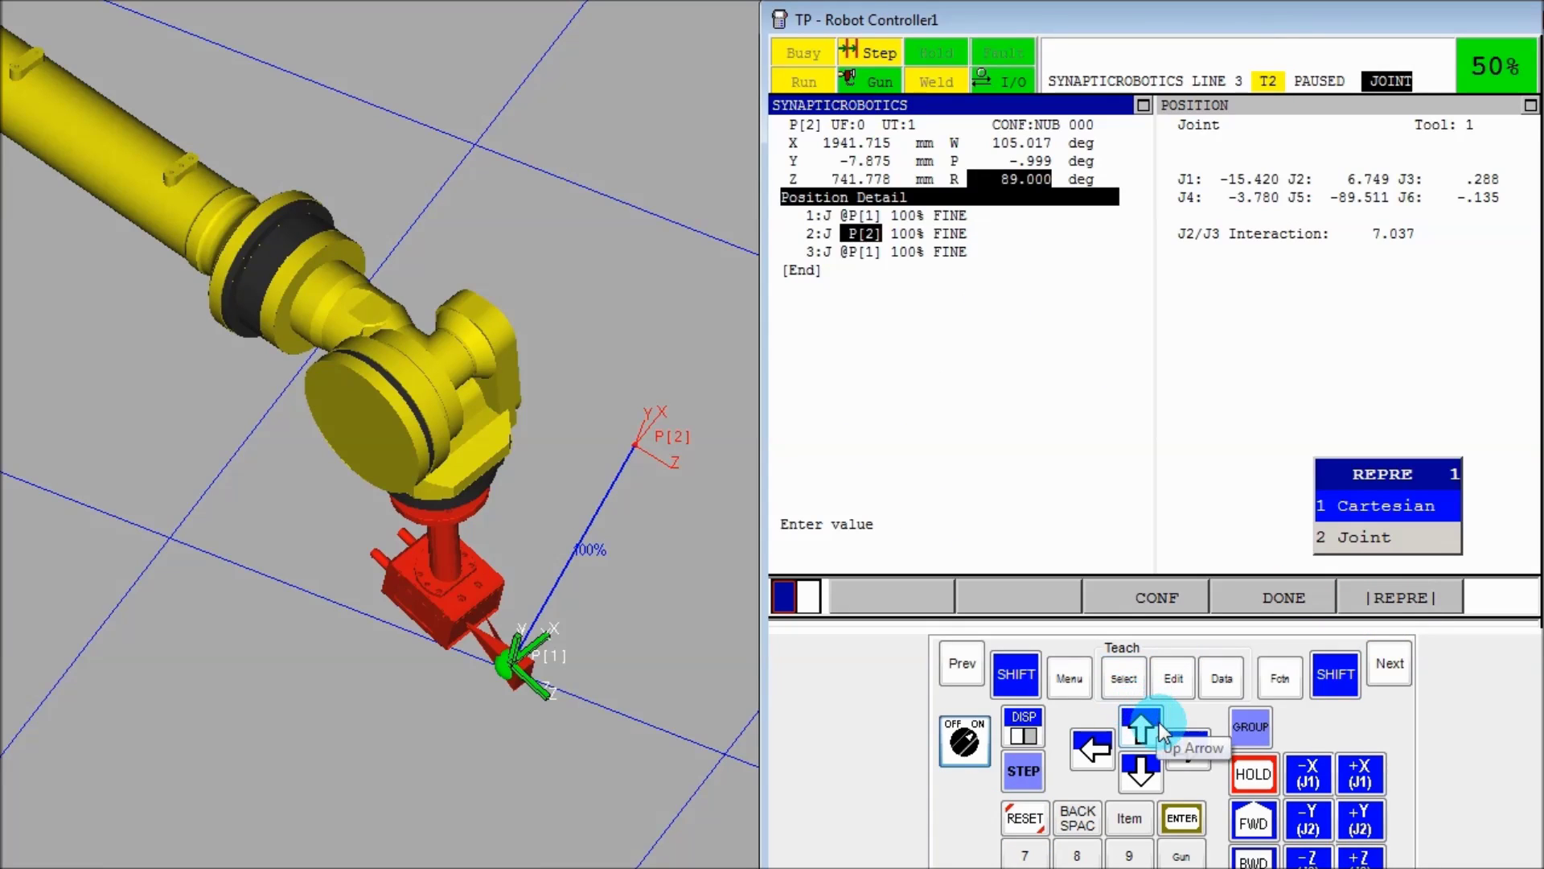
Set P[2]'s elbow back to front (NUT 000) and move to the J1 turn digit
click(964, 665)
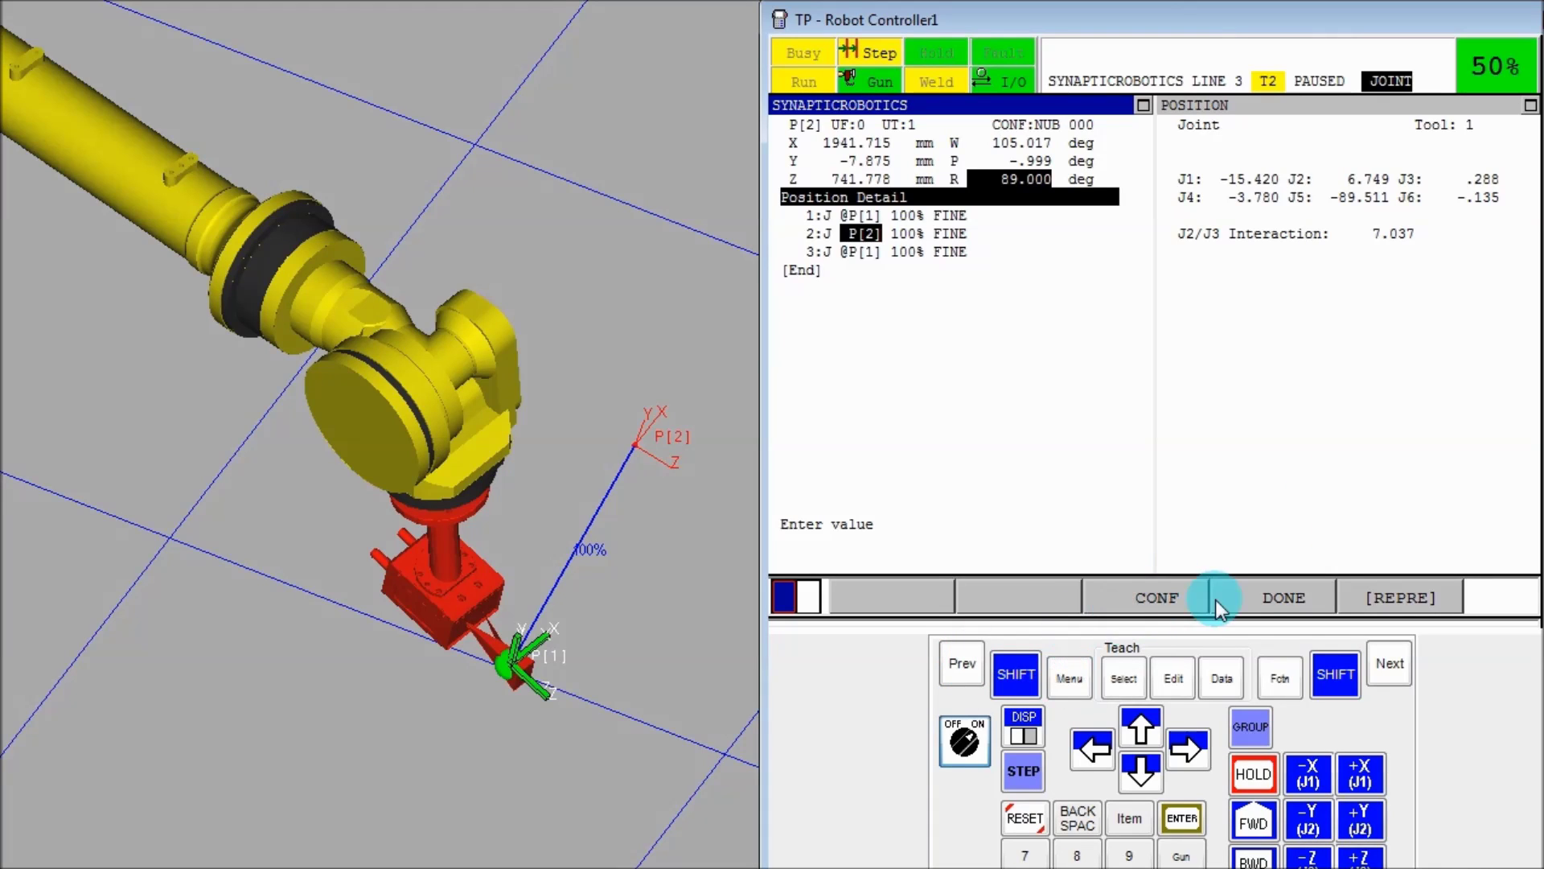
click(1140, 597)
click(1189, 748)
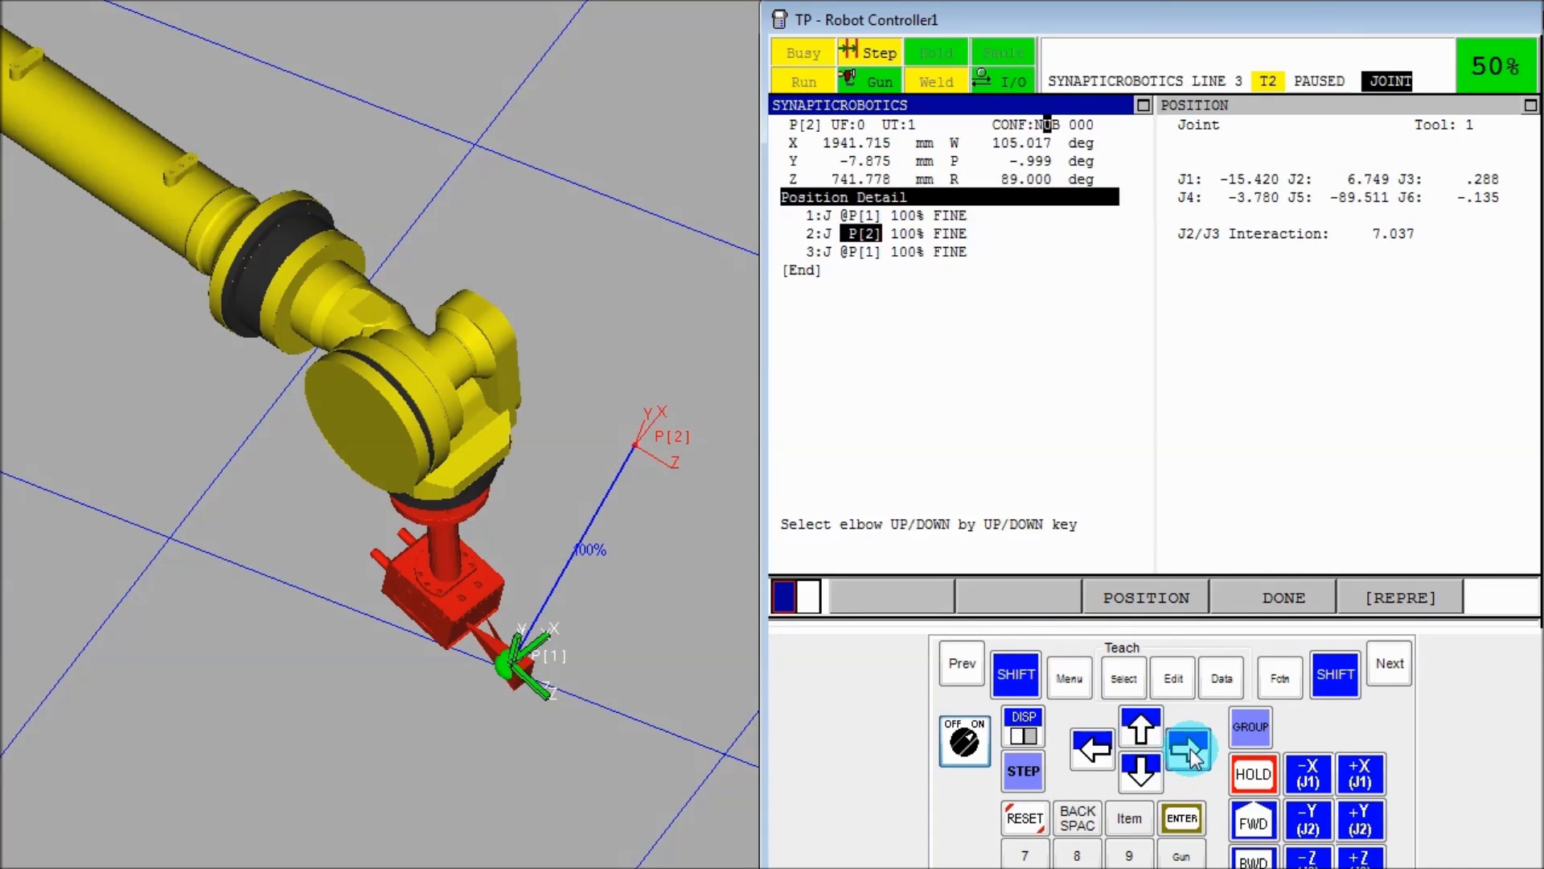
click(1189, 748)
click(1150, 776)
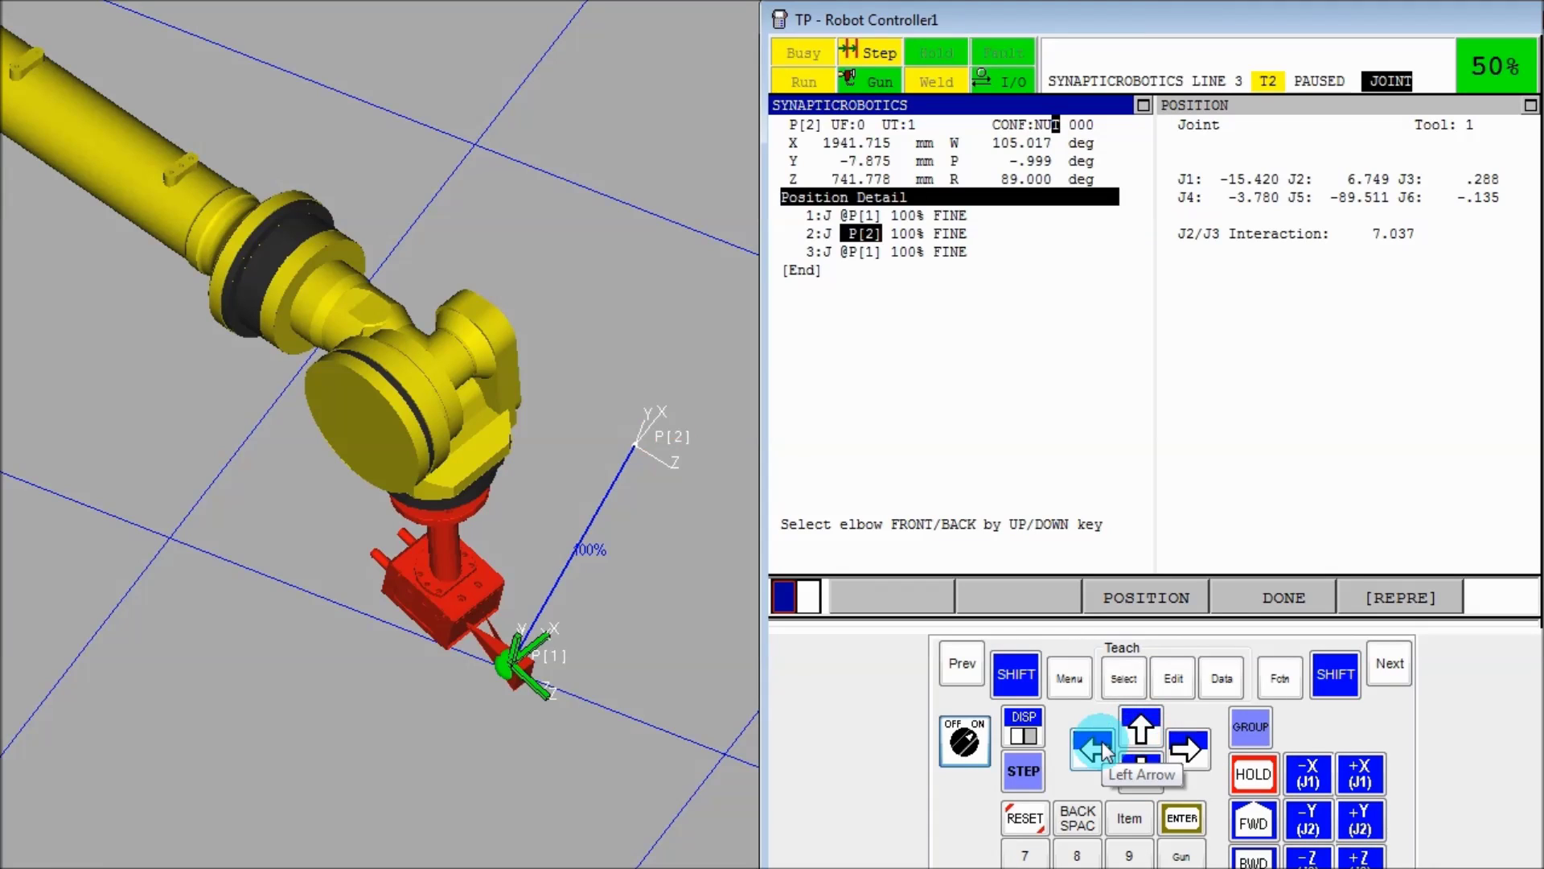
click(1206, 752)
click(1189, 751)
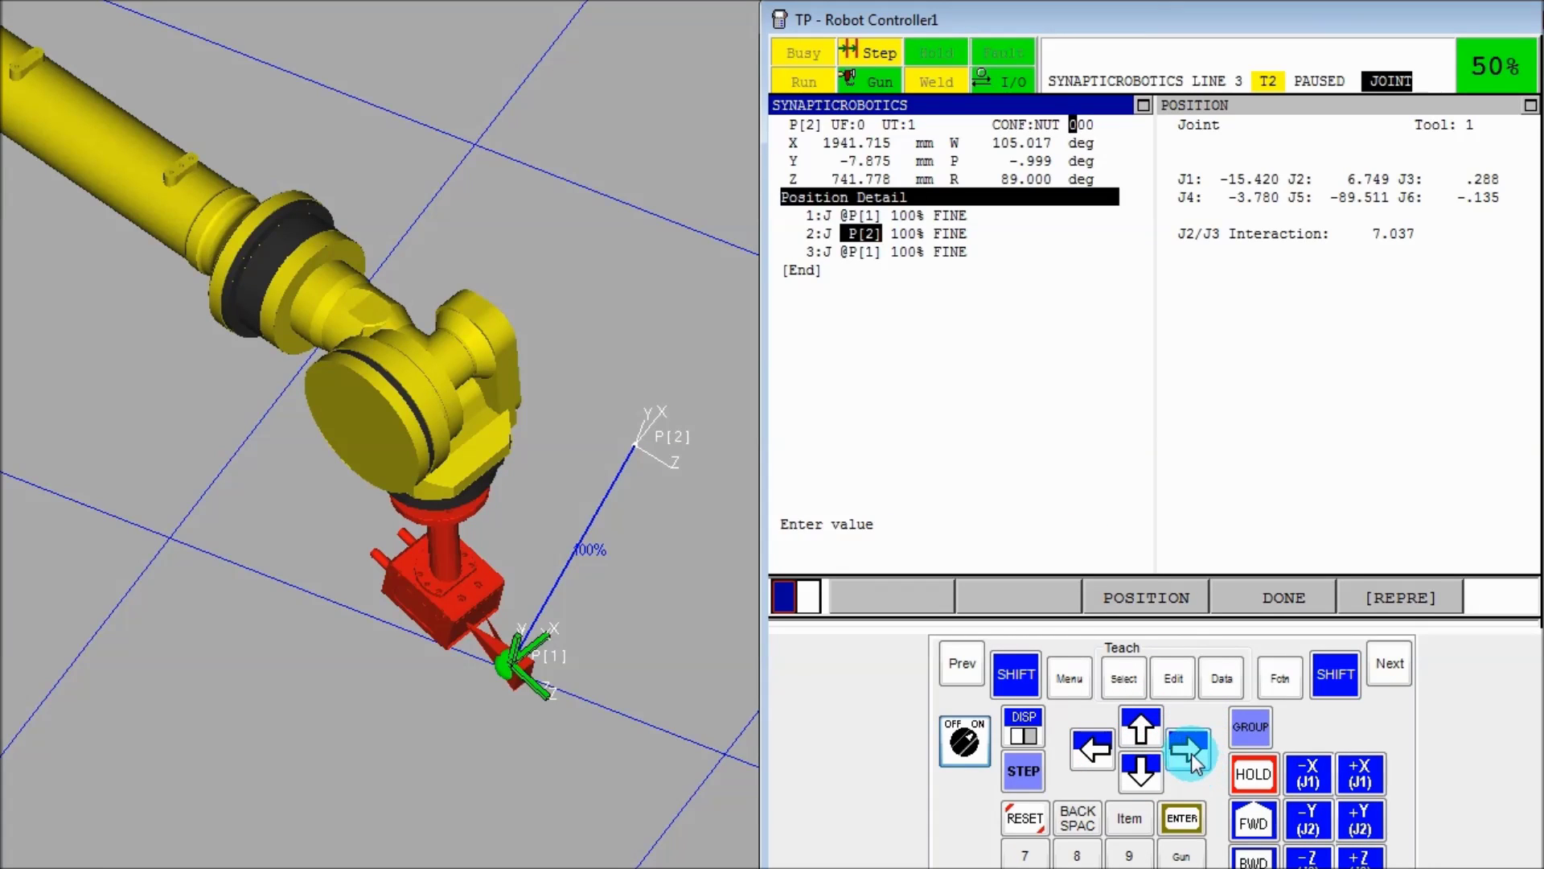
click(1188, 751)
click(1081, 753)
click(1079, 757)
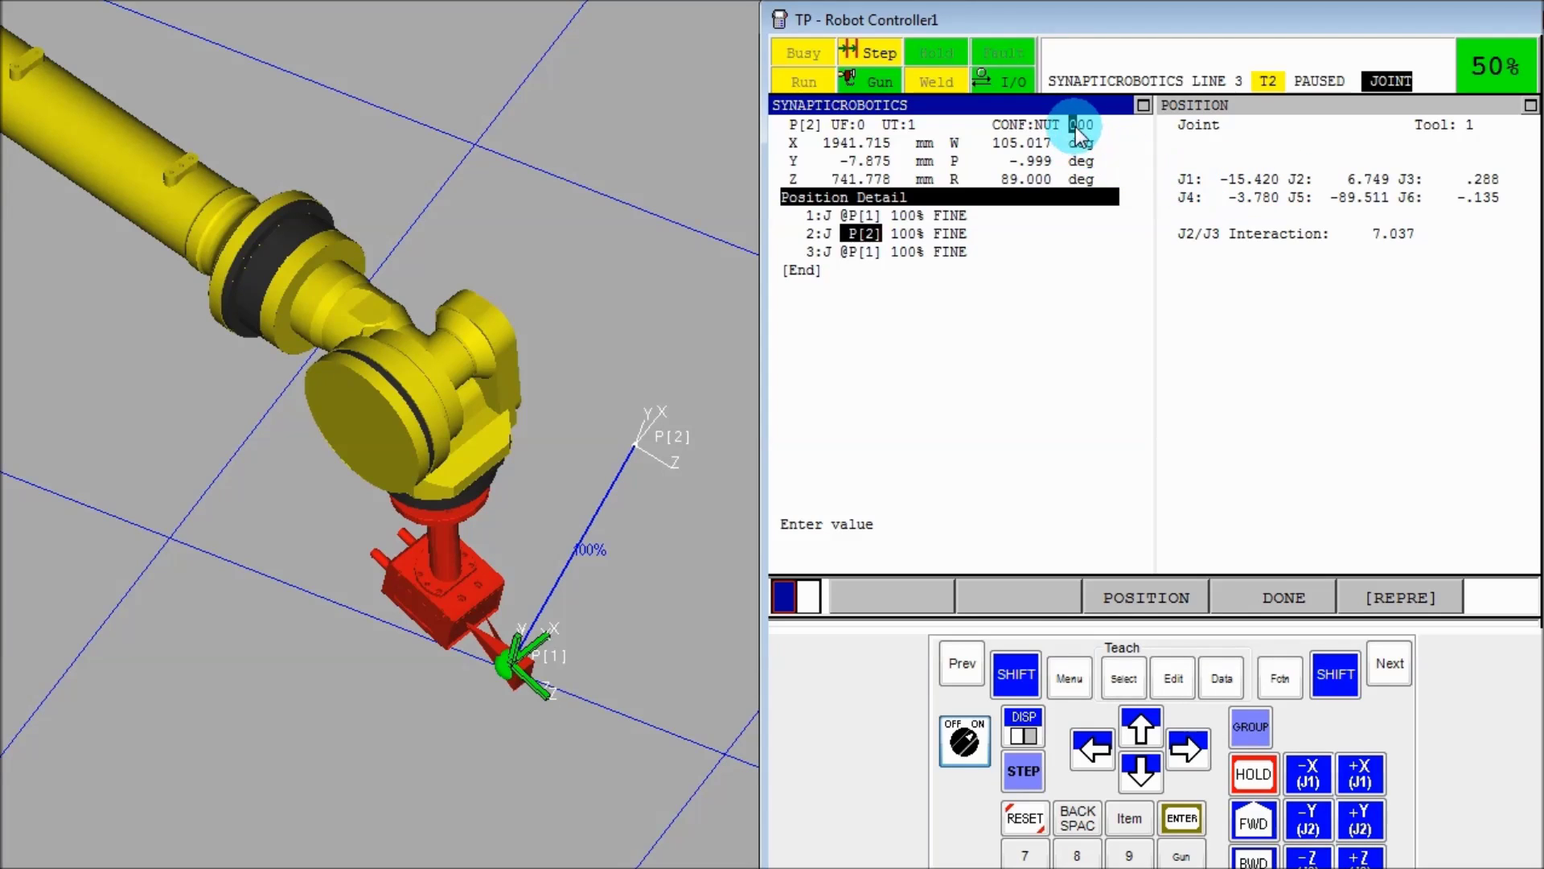
View P[2] in joint representation, then switch it back to Cartesian
click(1405, 597)
click(1365, 539)
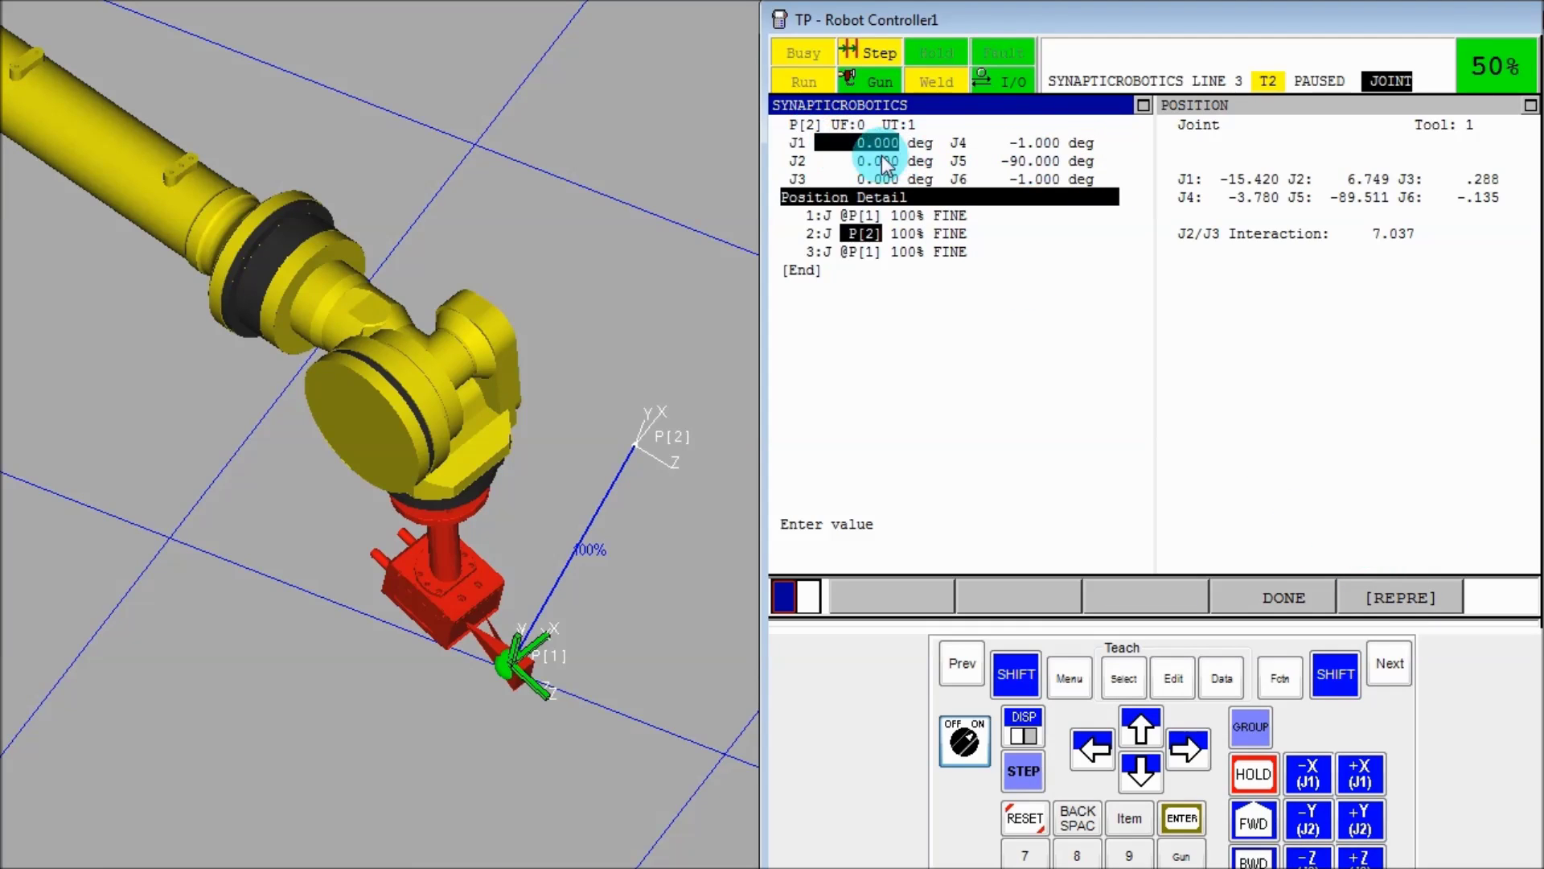
click(1385, 604)
click(1365, 505)
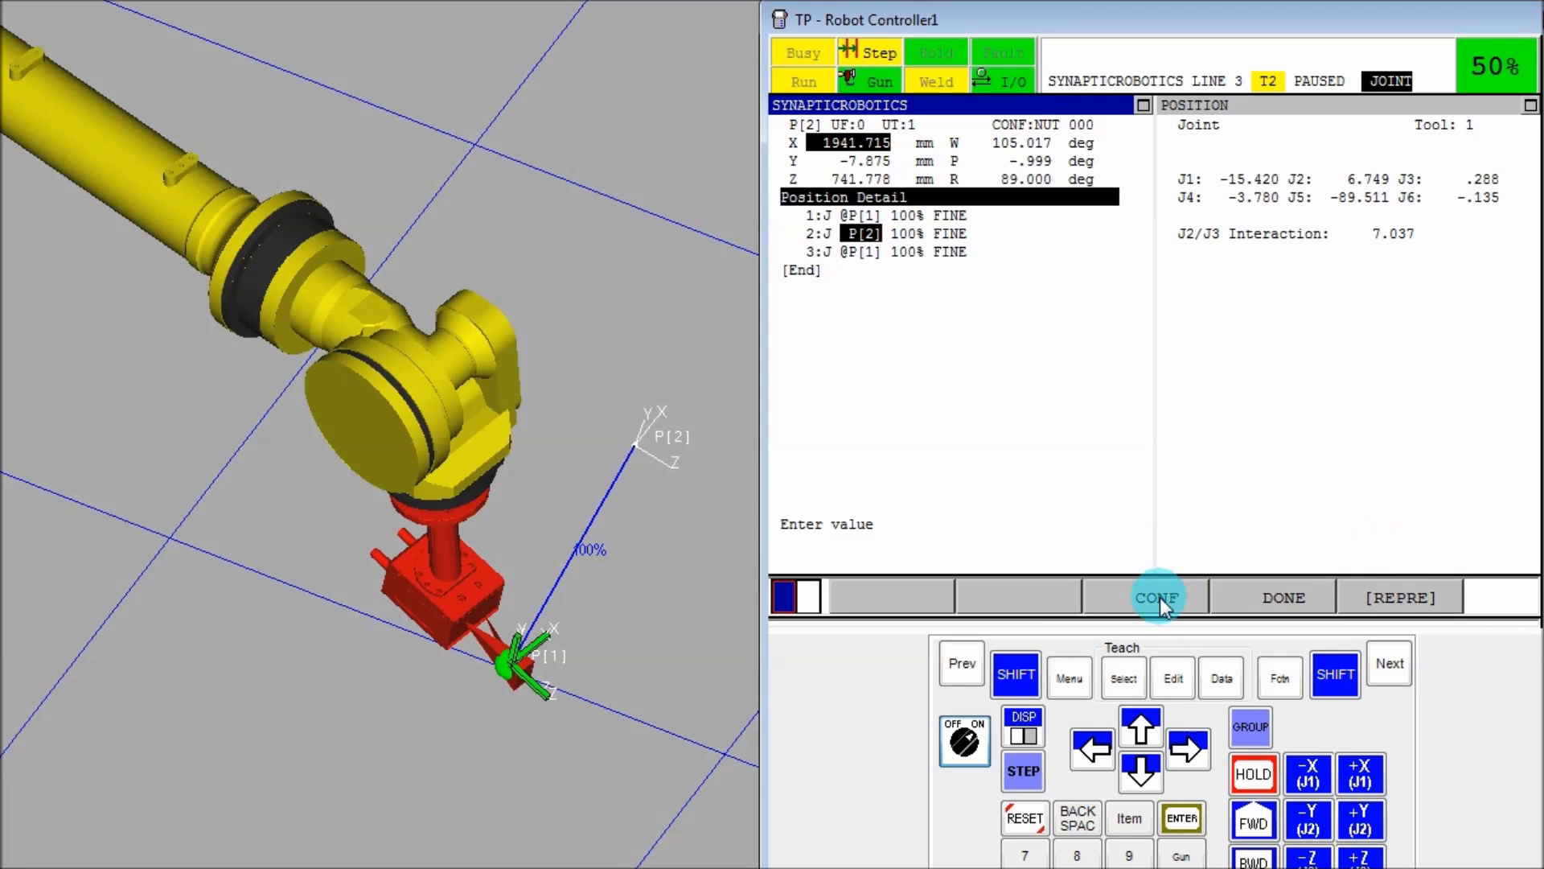
Set P[2]'s J1 turn number to 1 (NUT 100) and check J1 reads 360.000 deg
click(1157, 597)
click(1177, 760)
click(1177, 759)
click(1178, 760)
click(1178, 760)
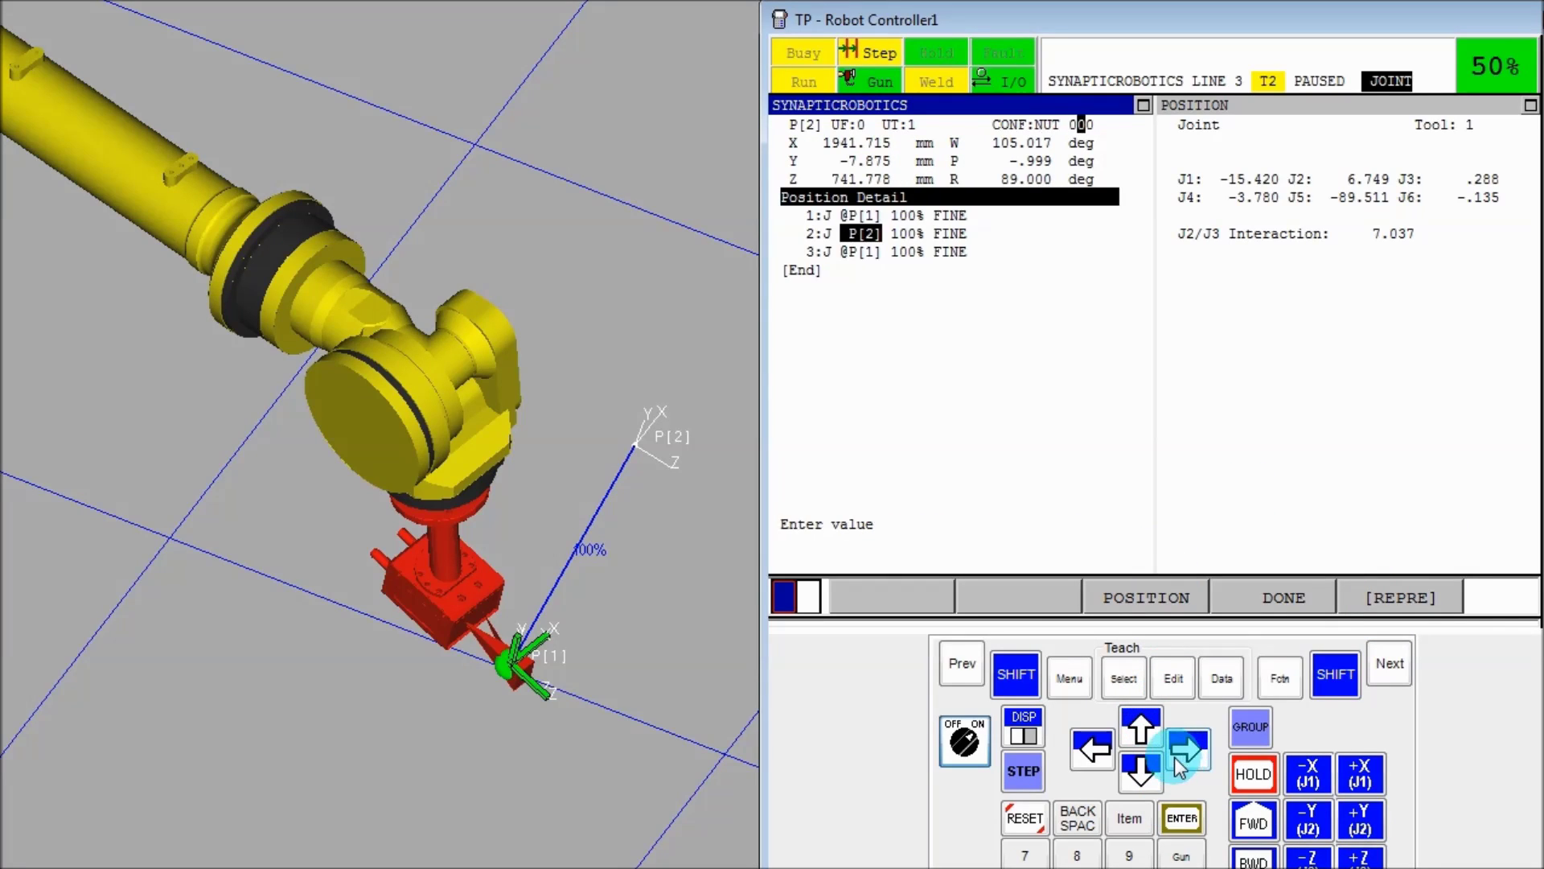
click(1094, 748)
text(1)
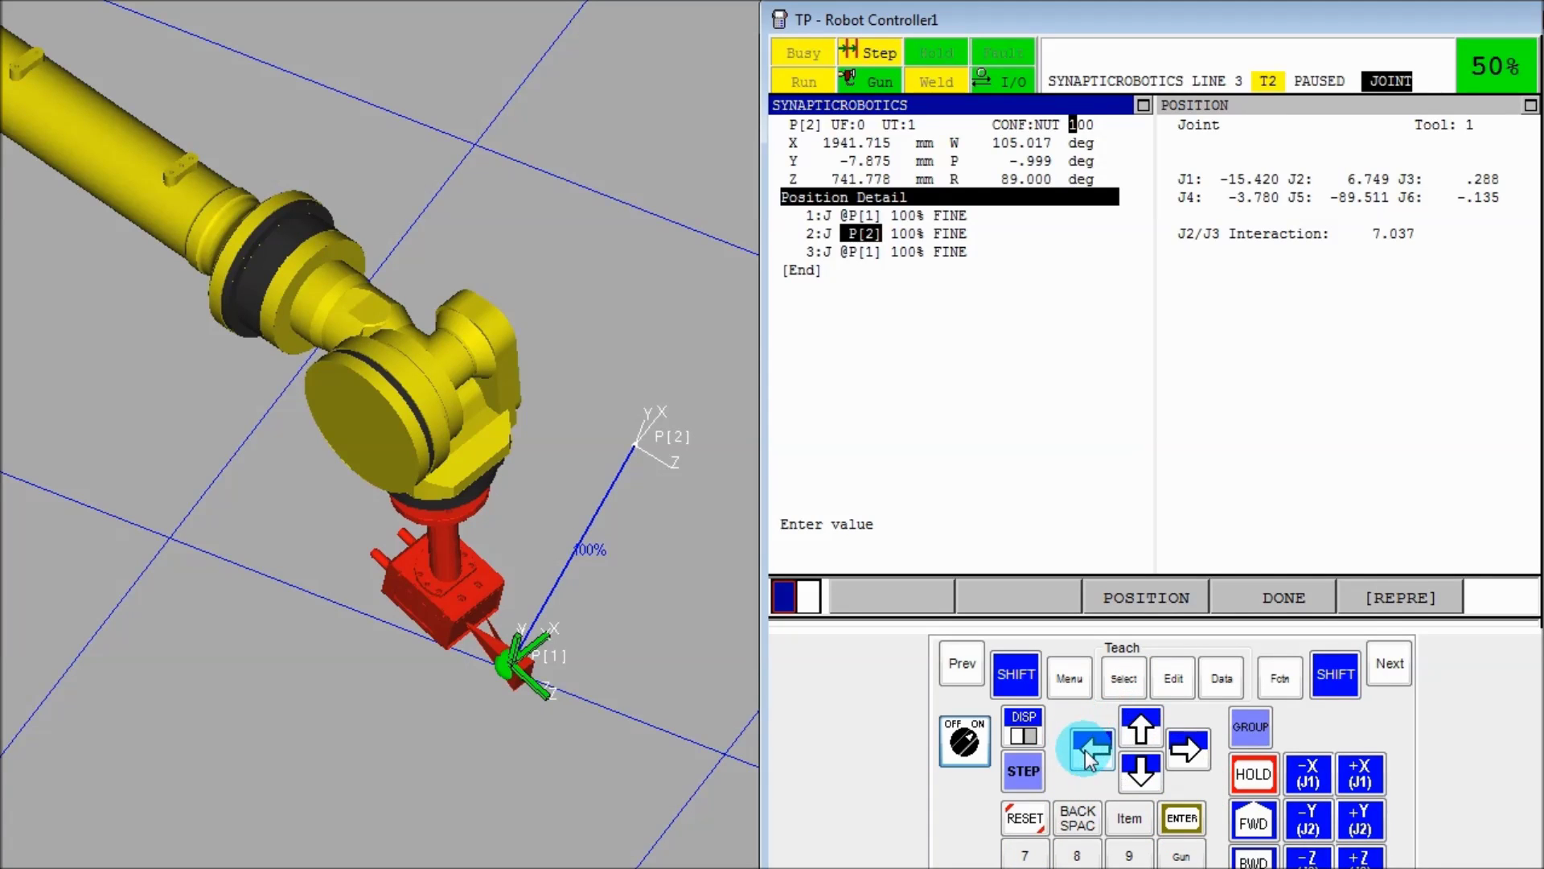
click(1368, 599)
click(1359, 538)
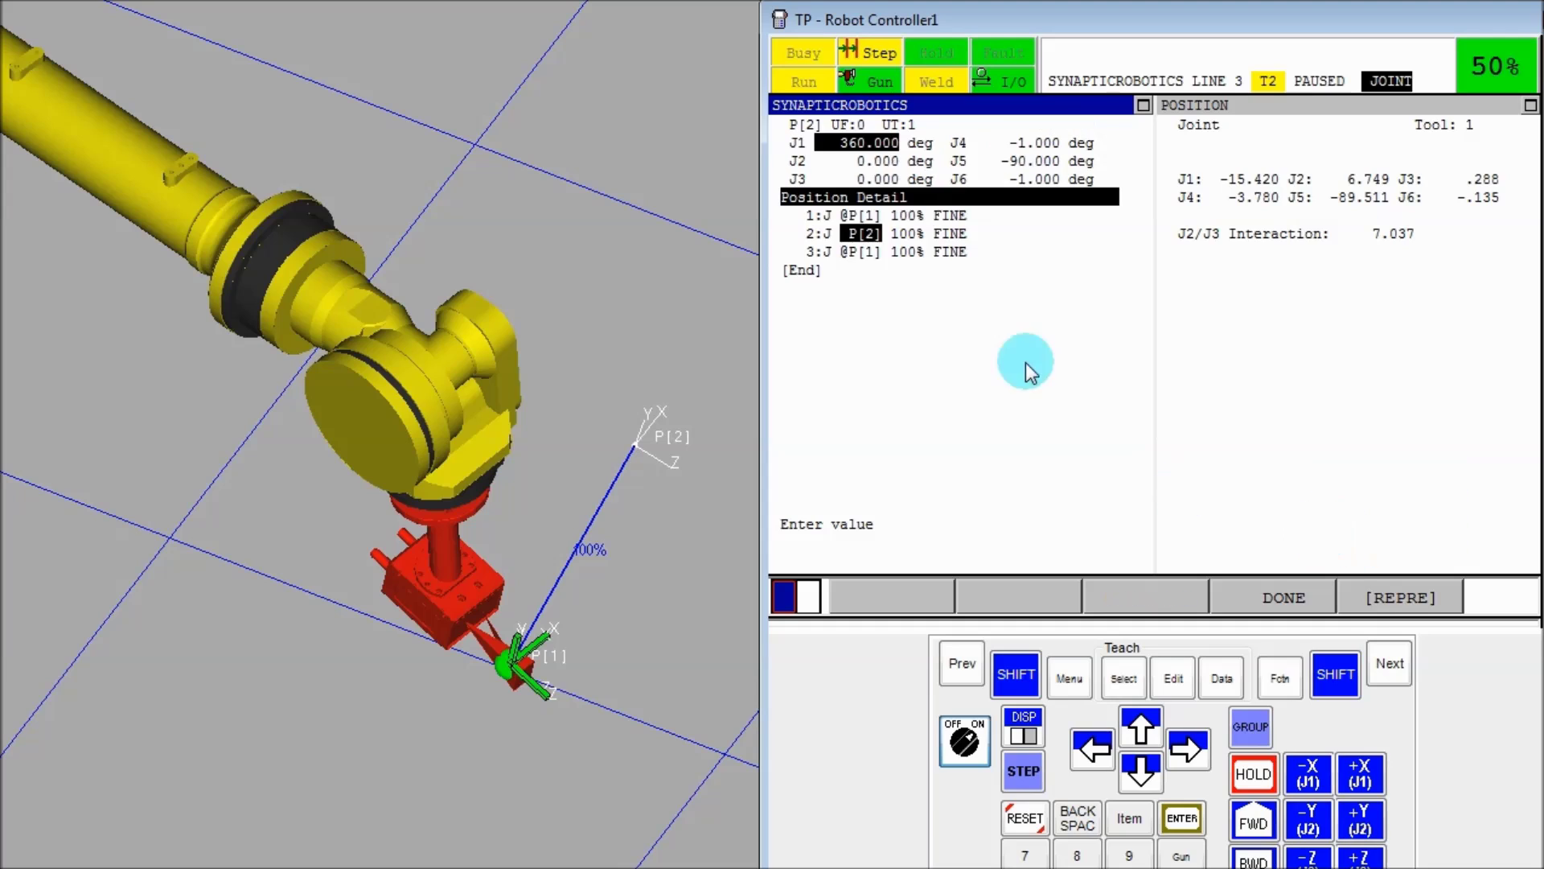
Close P[2]'s position detail and bring the cursor back to line 1
click(1283, 596)
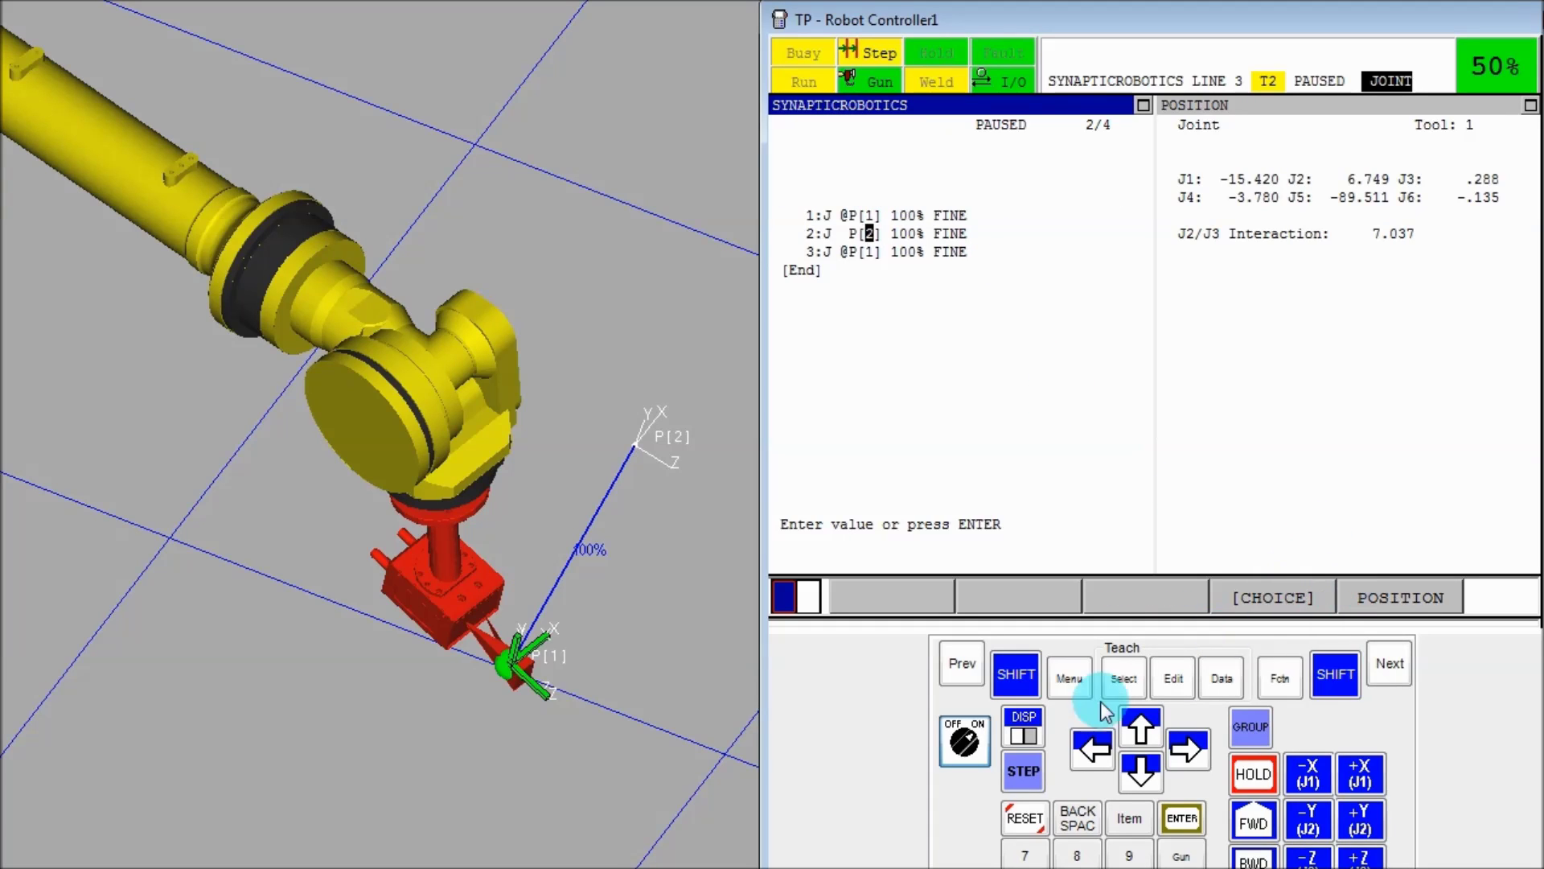
click(1096, 749)
click(1104, 753)
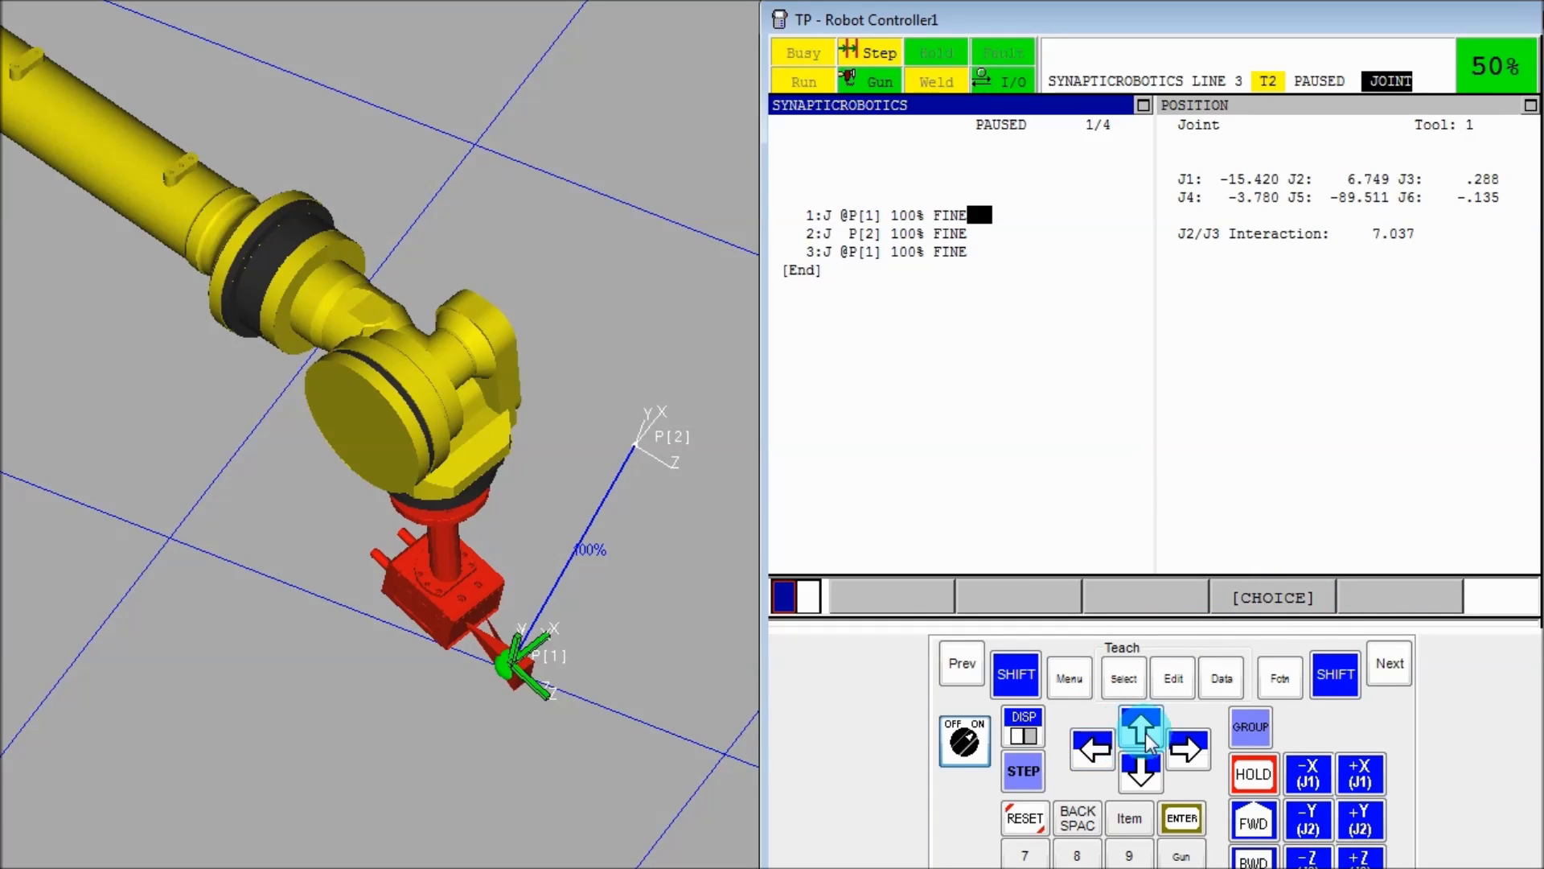
click(1105, 750)
click(1105, 750)
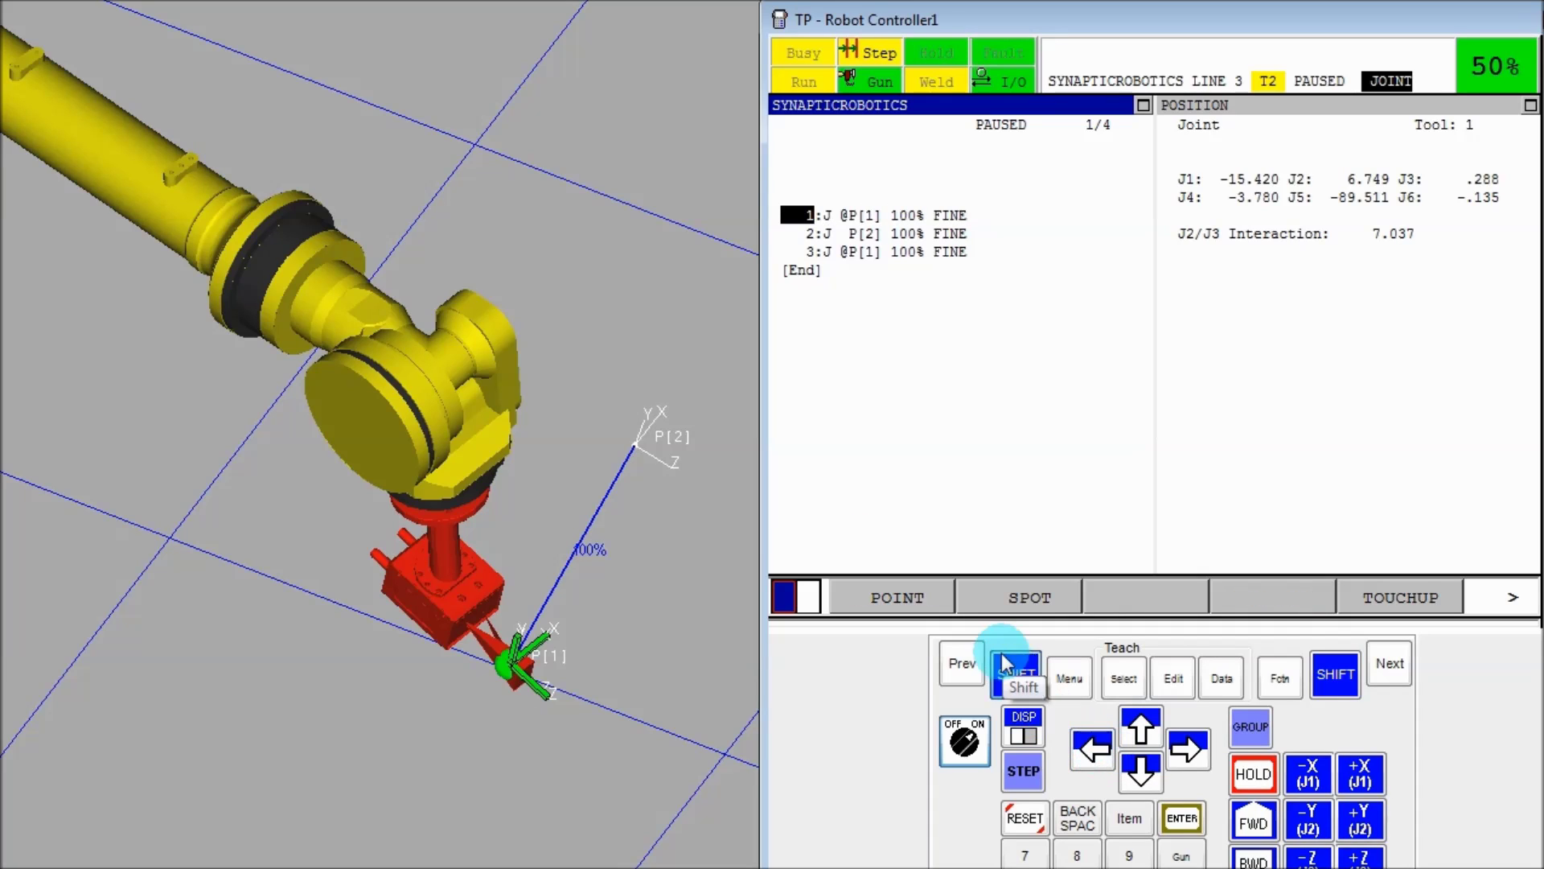
Step the program from line 1 through P[2], J1 spinning to 359.818°, pausing at line 3
click(1016, 673)
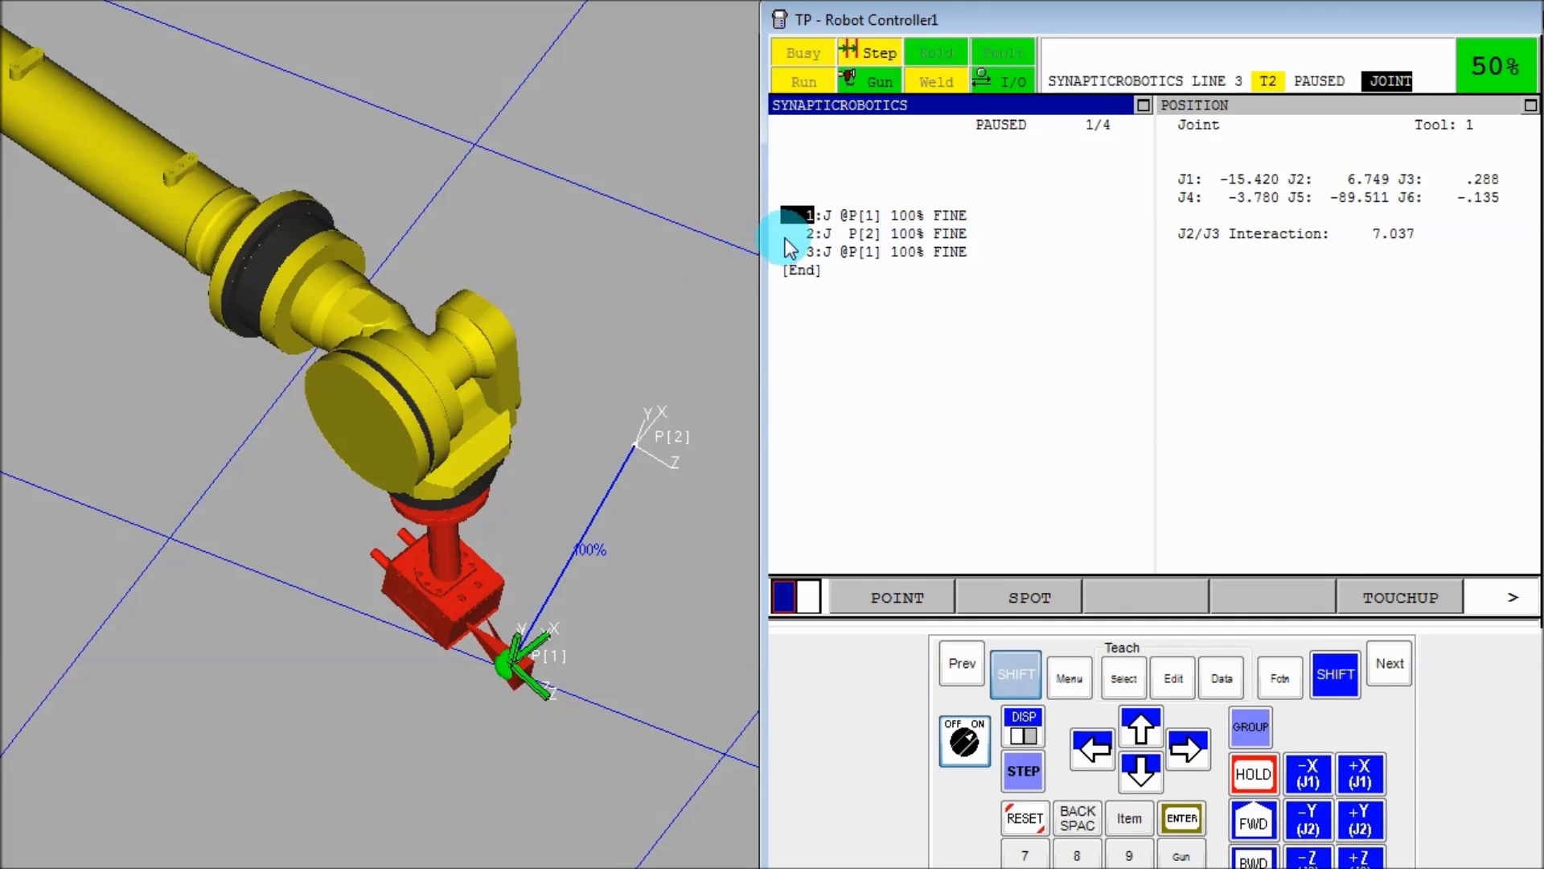
click(1254, 823)
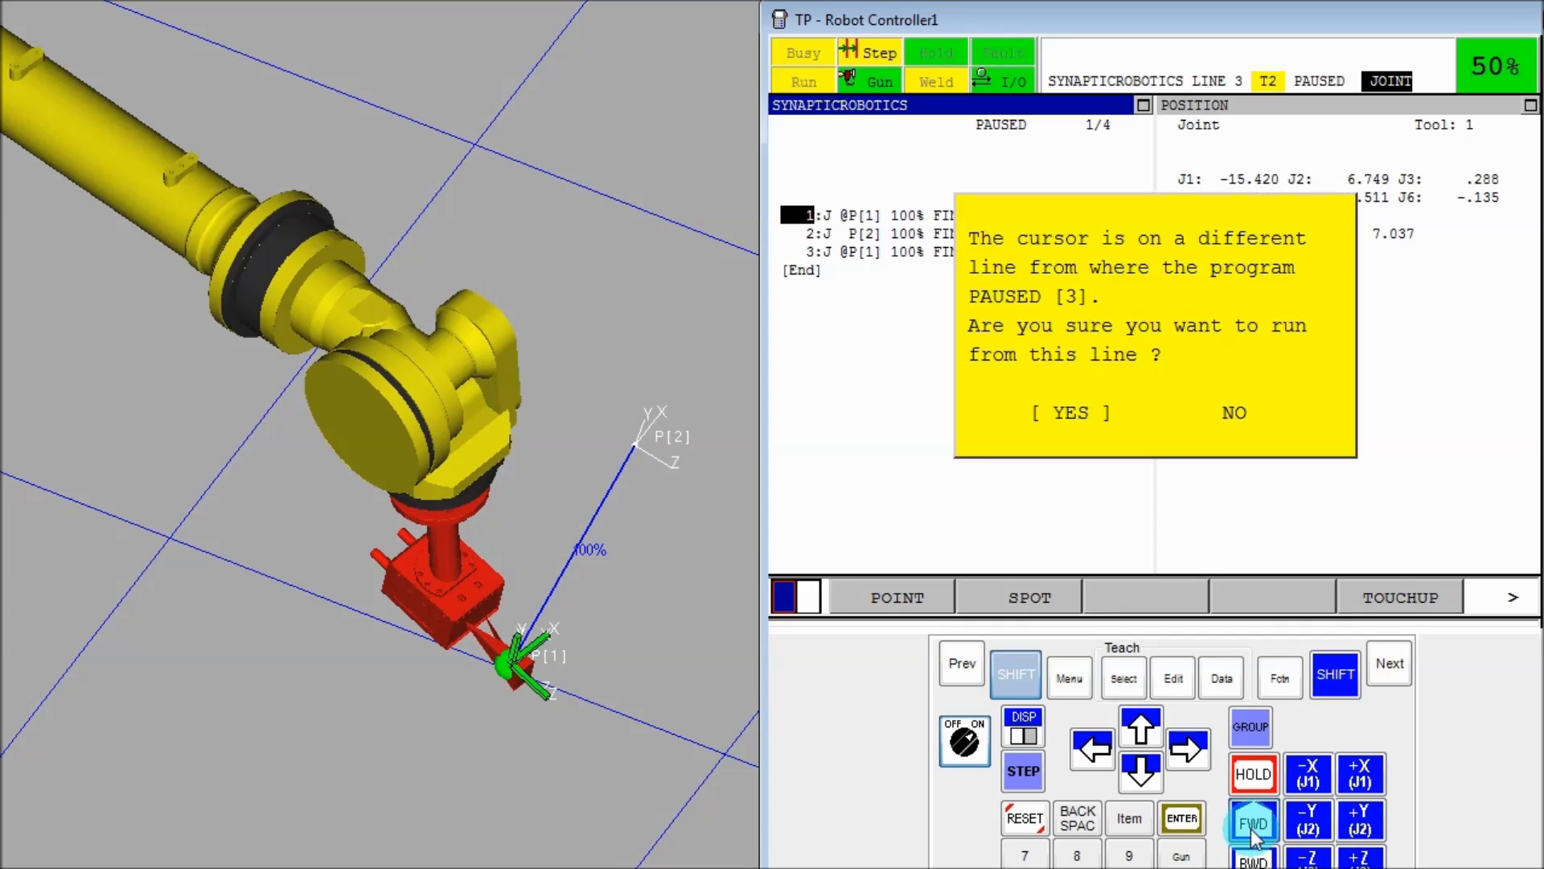
click(1181, 818)
click(1252, 823)
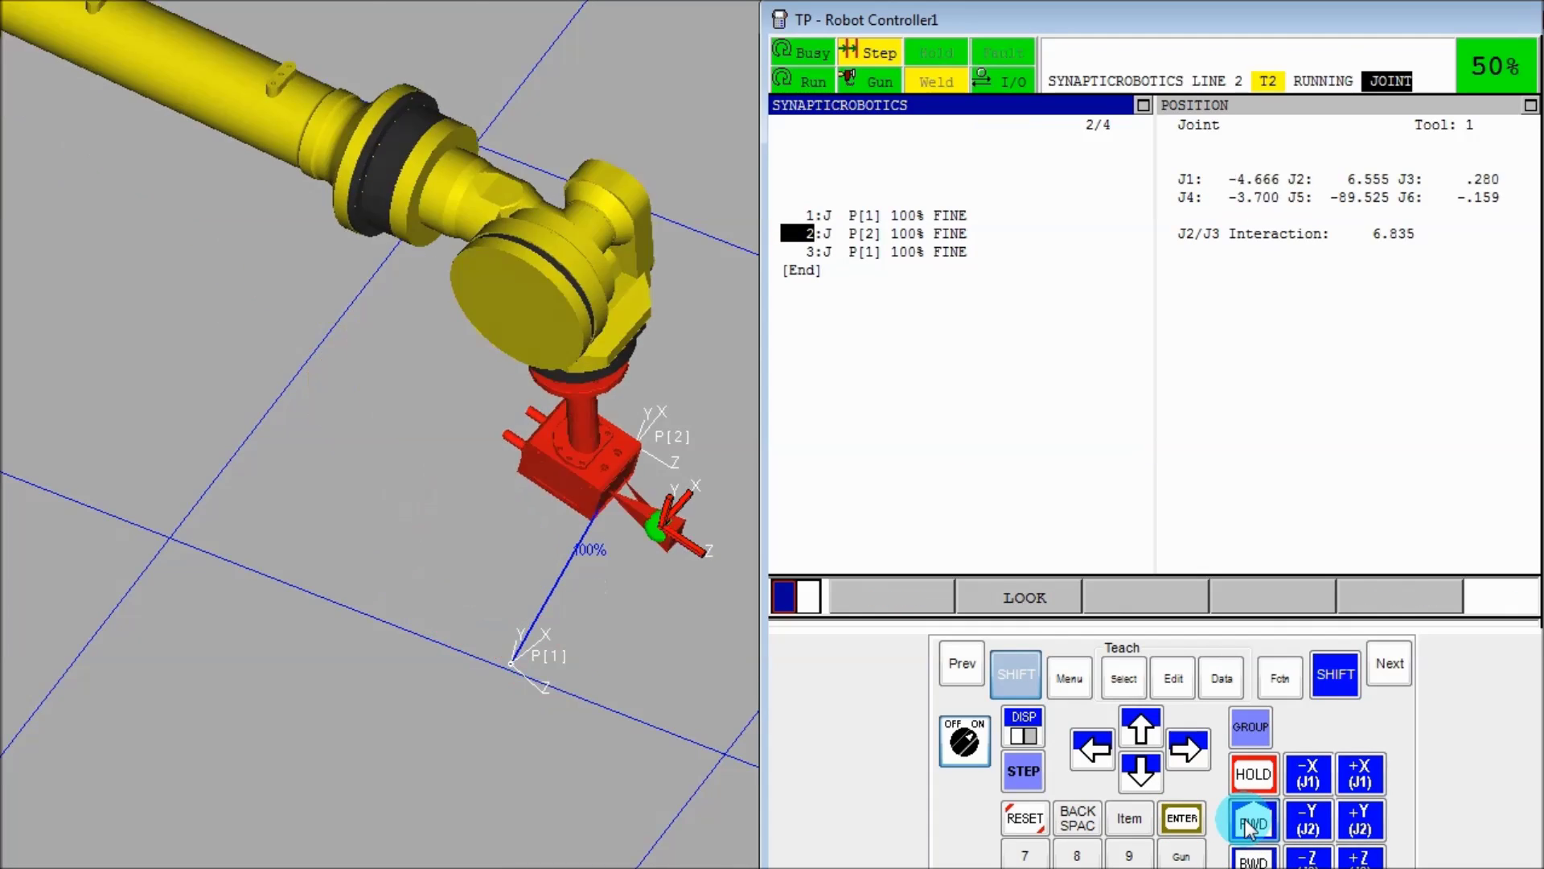
click(1248, 820)
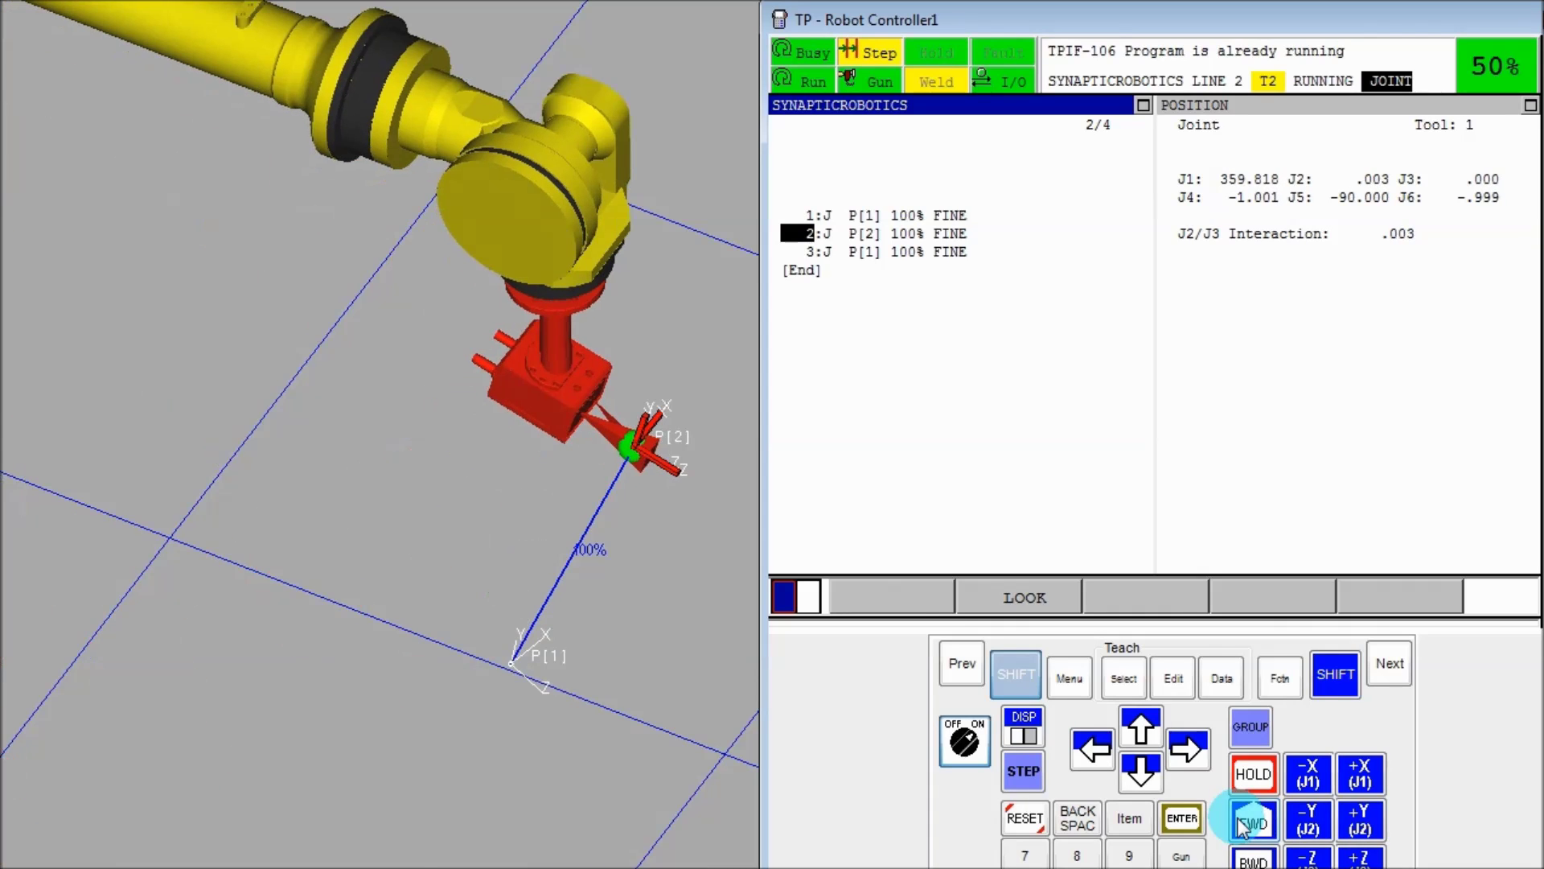
click(1246, 825)
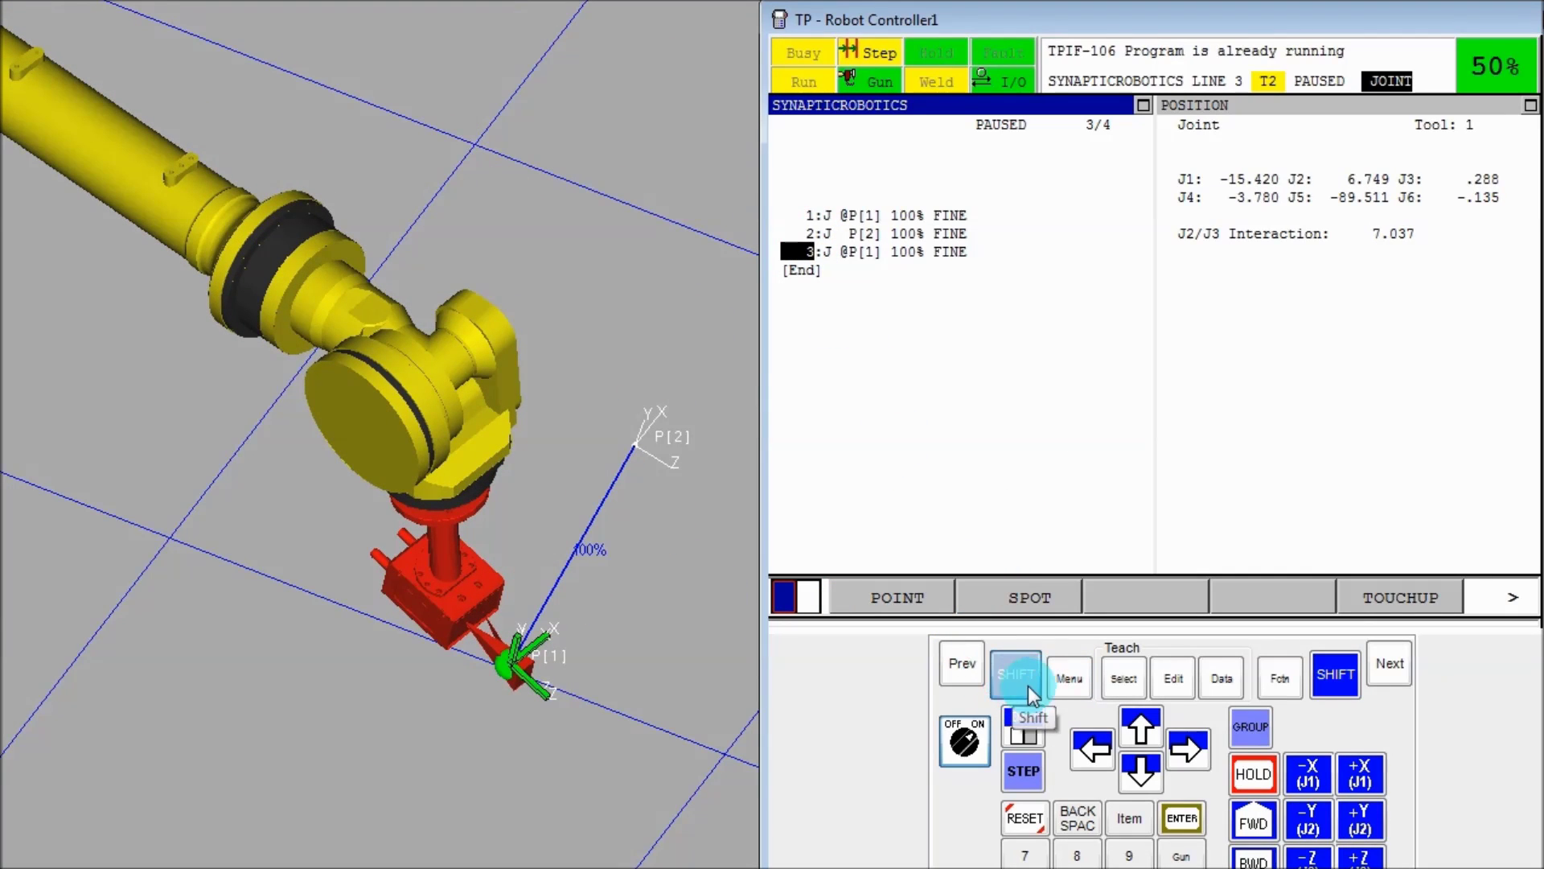
Open P[2]'s position detail on line 2 and show it in Cartesian representation
click(1137, 724)
click(1198, 741)
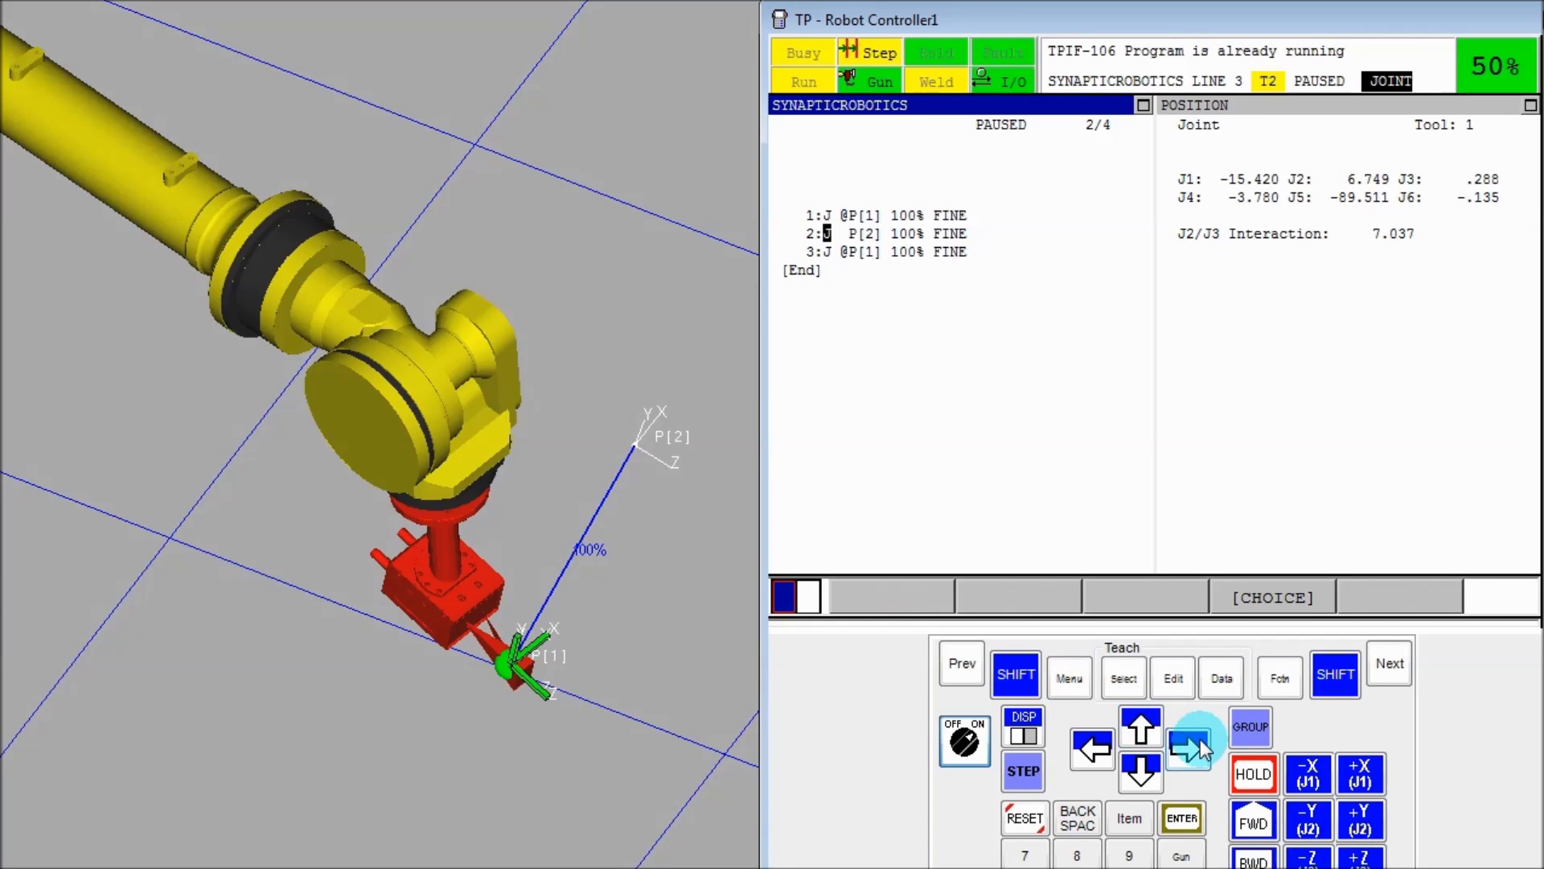
click(1200, 740)
click(1351, 591)
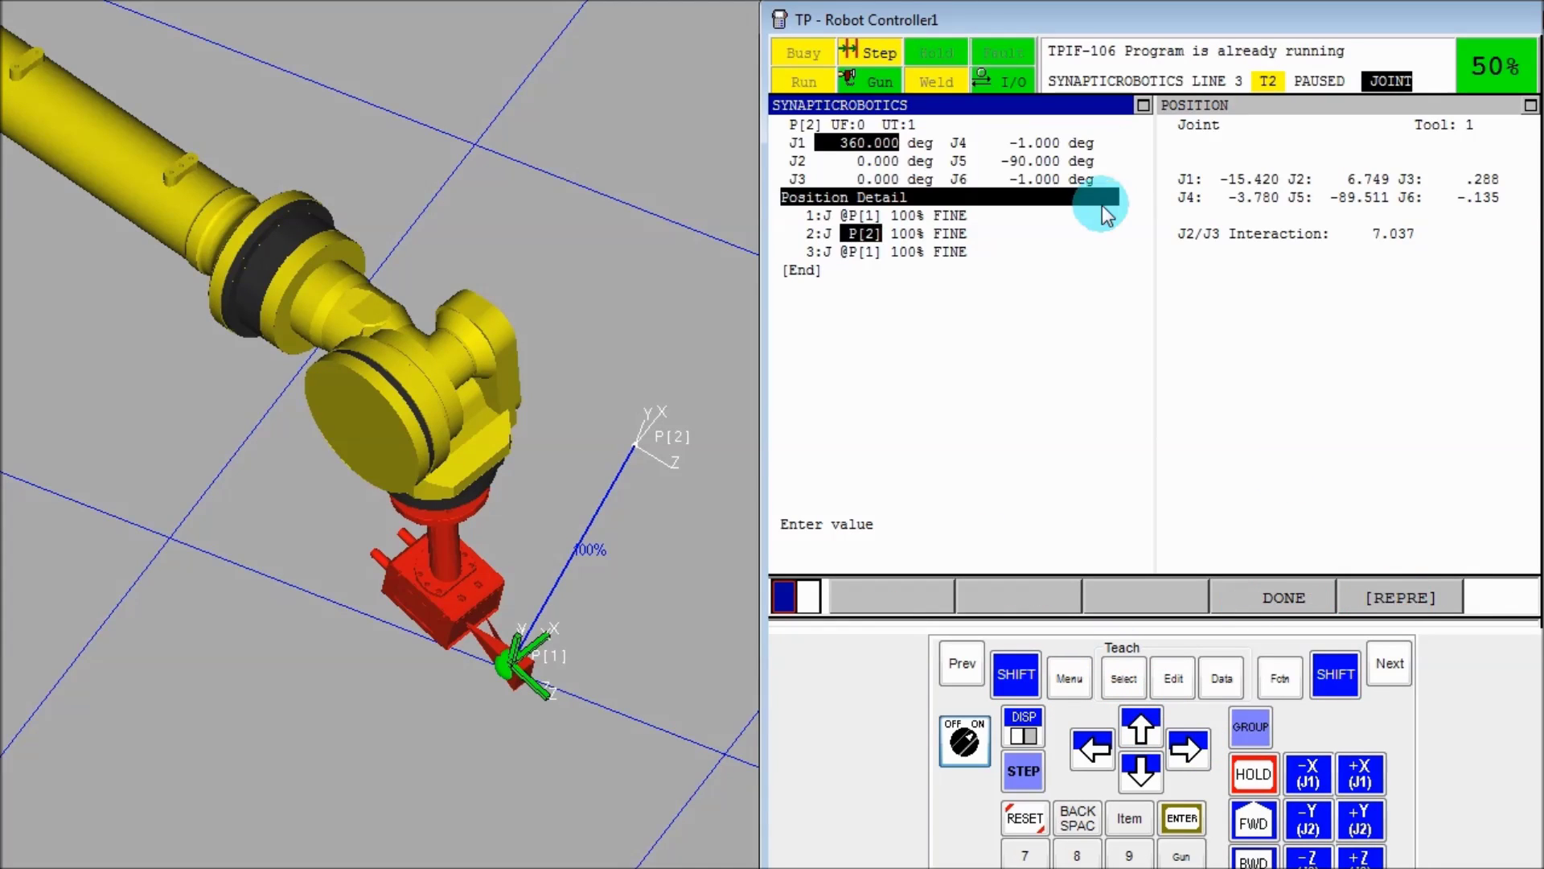
click(1377, 596)
click(1365, 537)
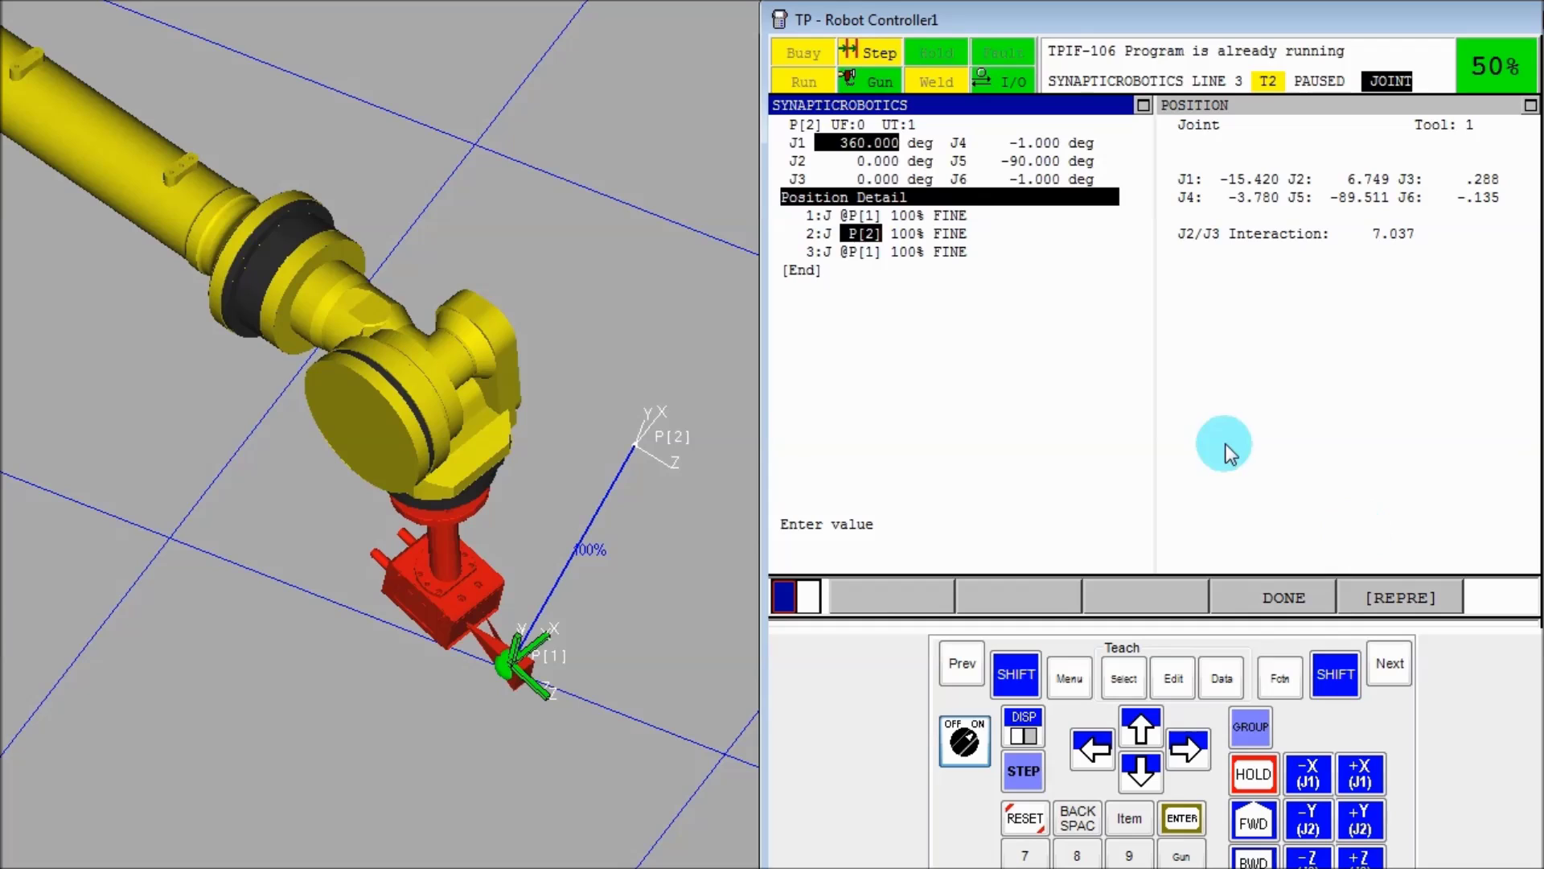
click(1353, 600)
click(1182, 818)
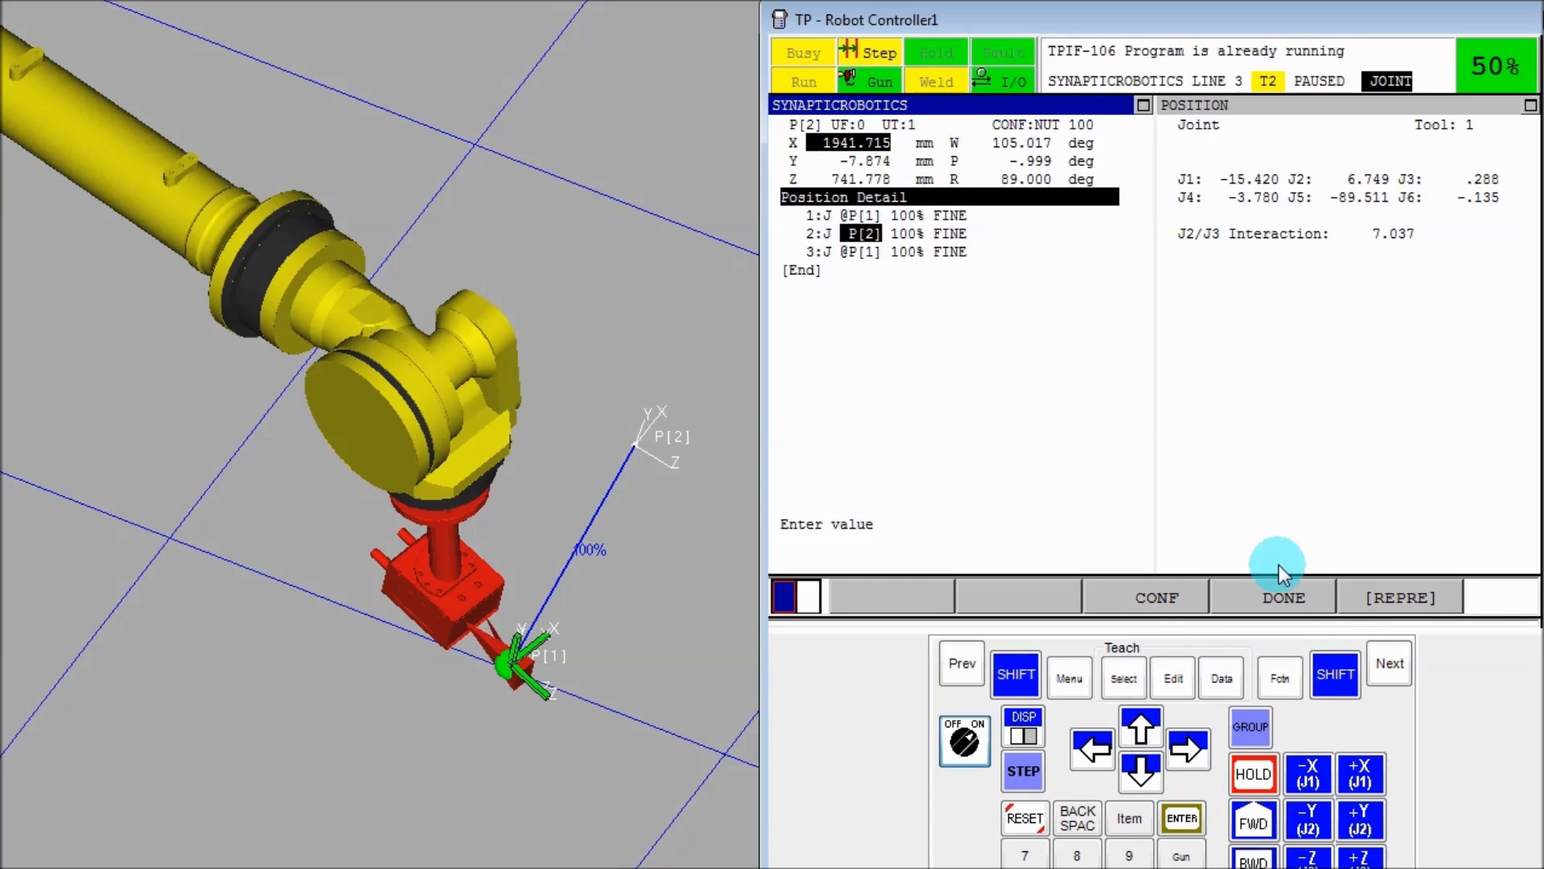
Change P[2]'s configuration turn numbers from 100 to 010 and return to the listing
click(1147, 599)
click(1187, 748)
click(1188, 748)
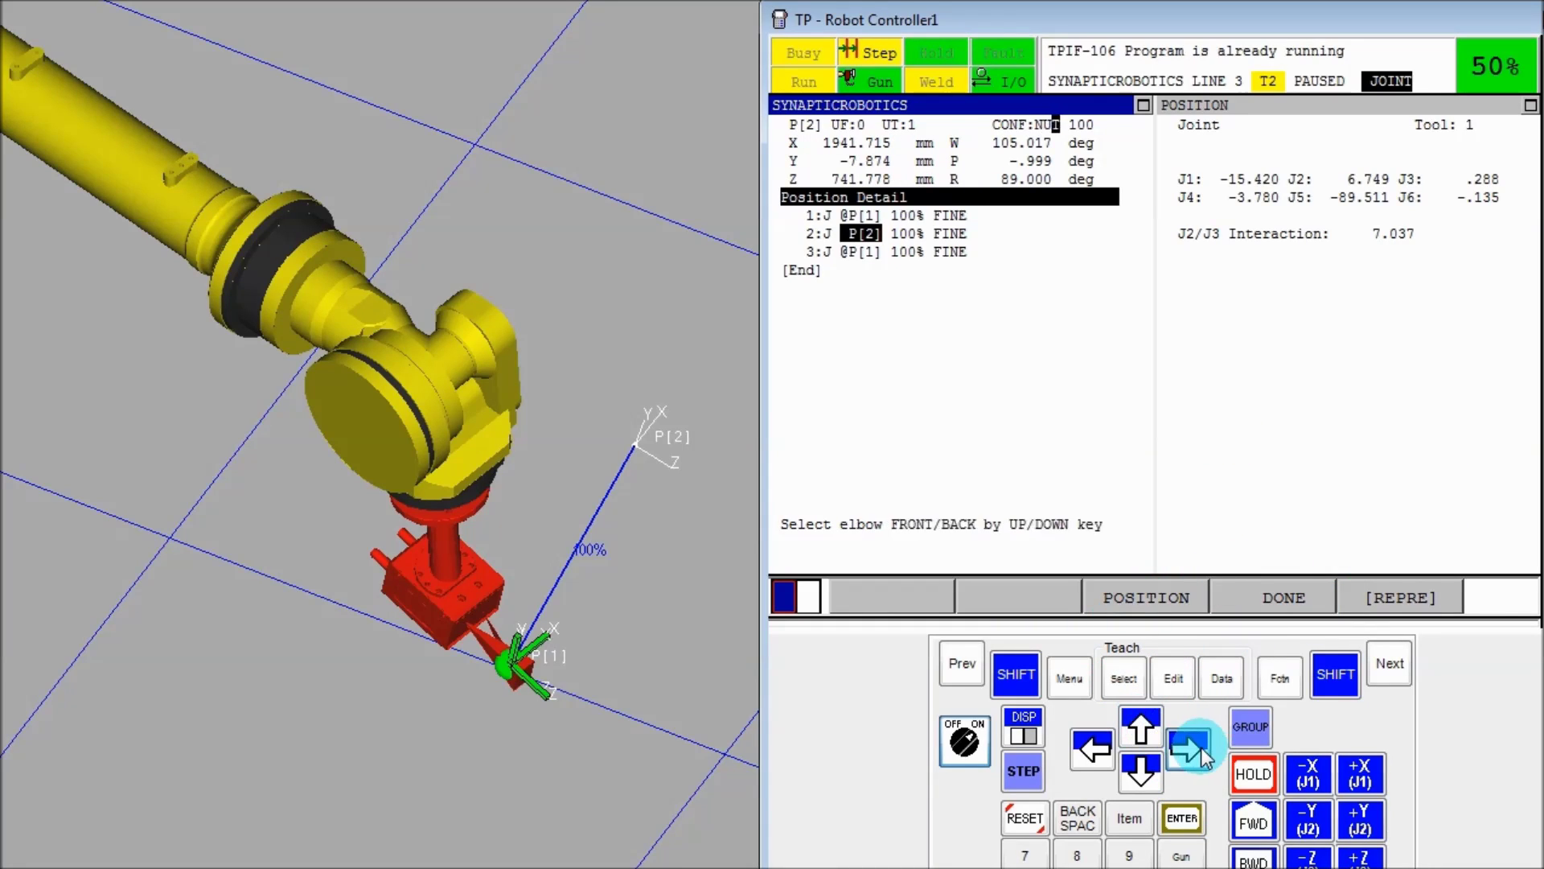
click(1188, 748)
click(1141, 774)
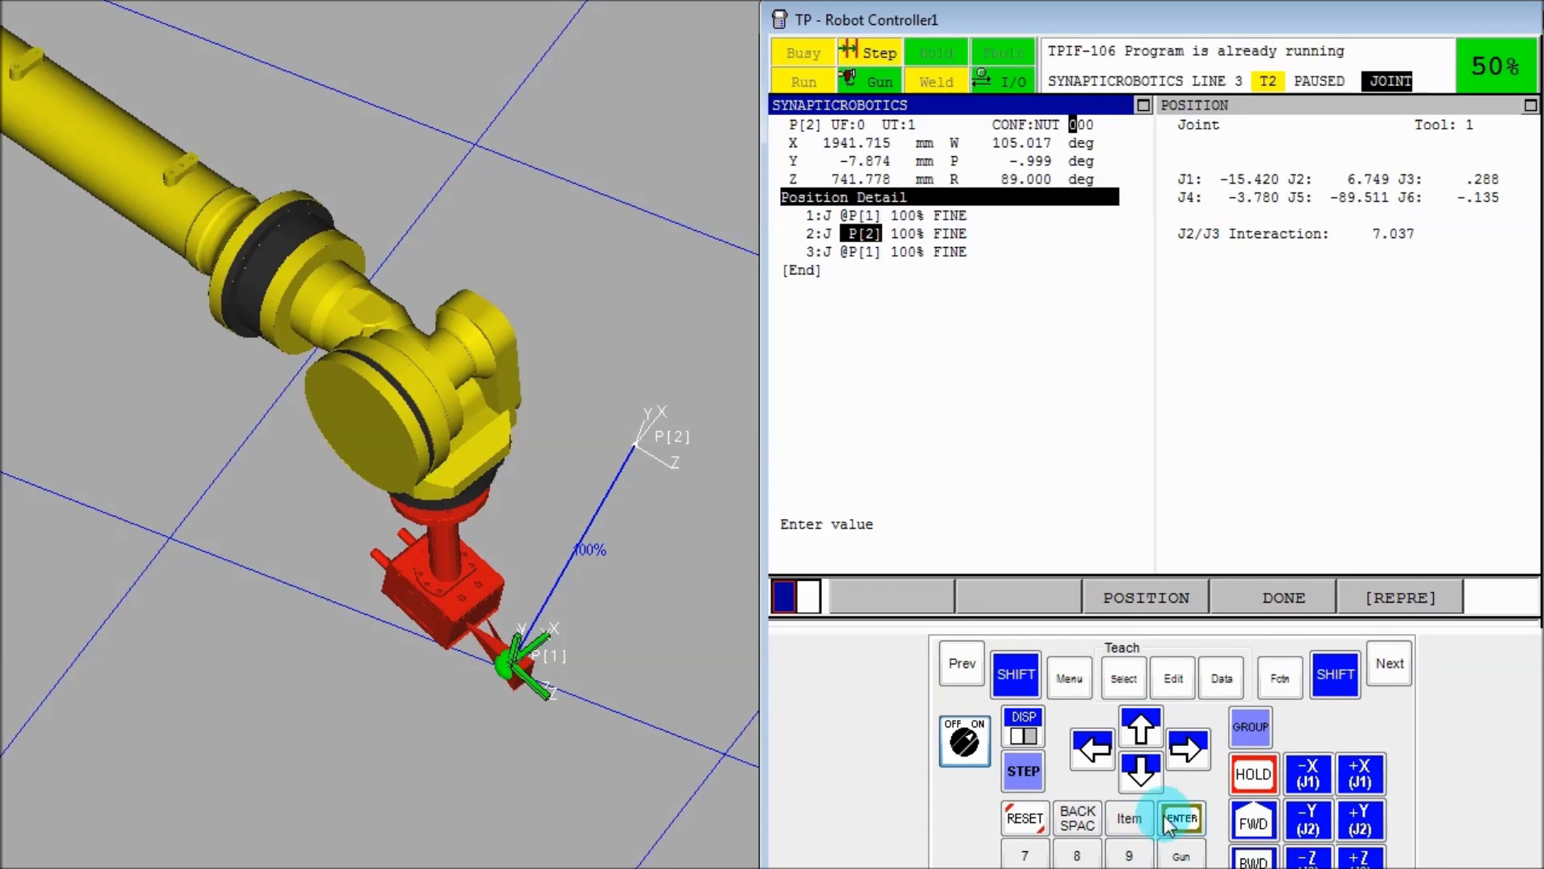
click(1122, 678)
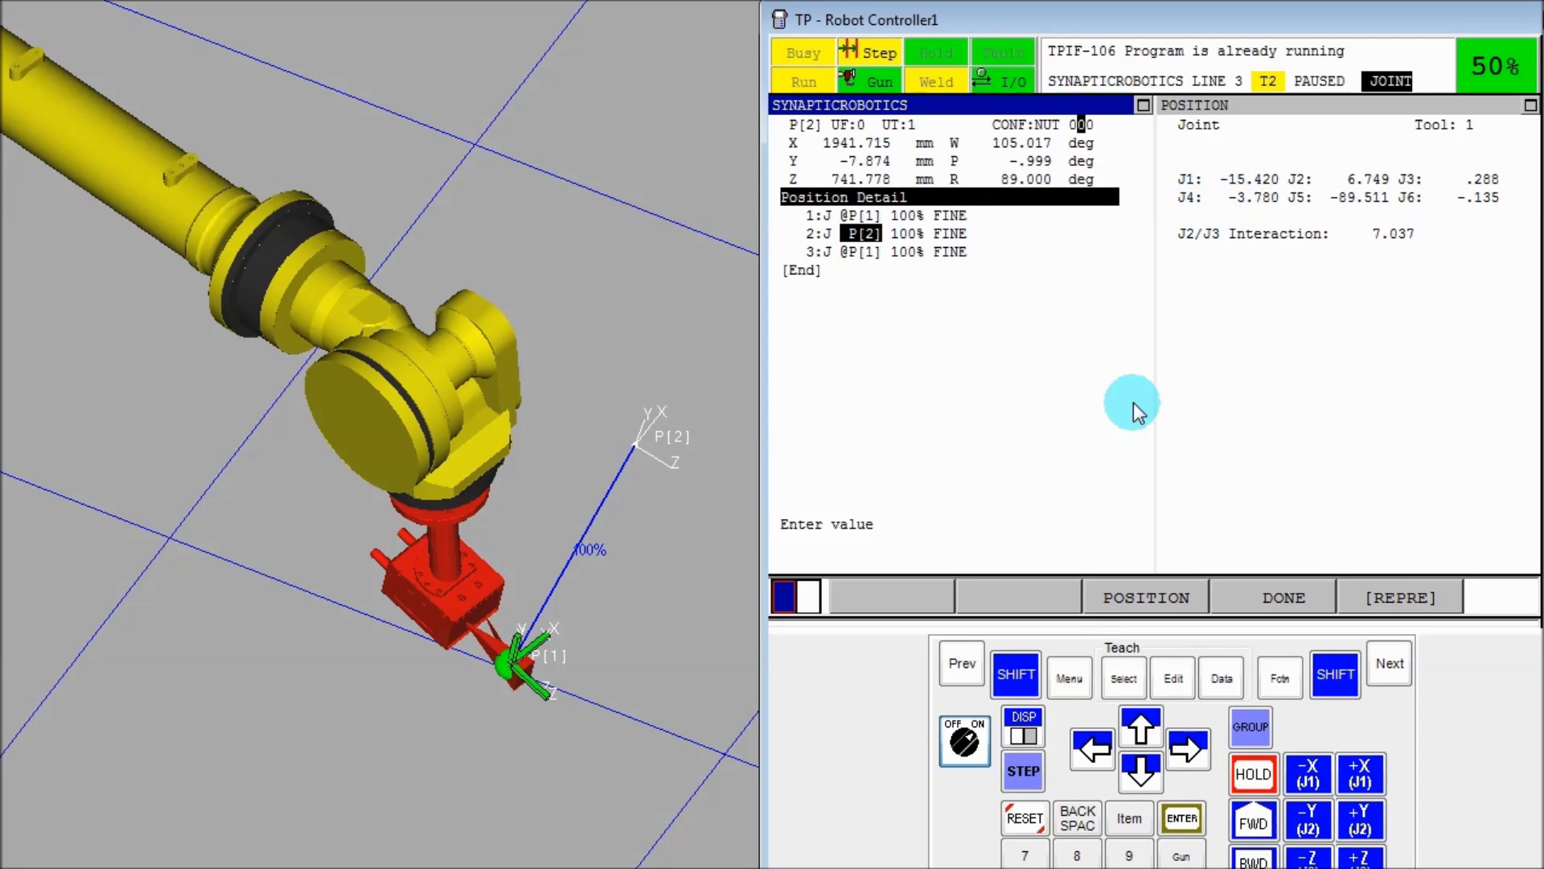
text(1)
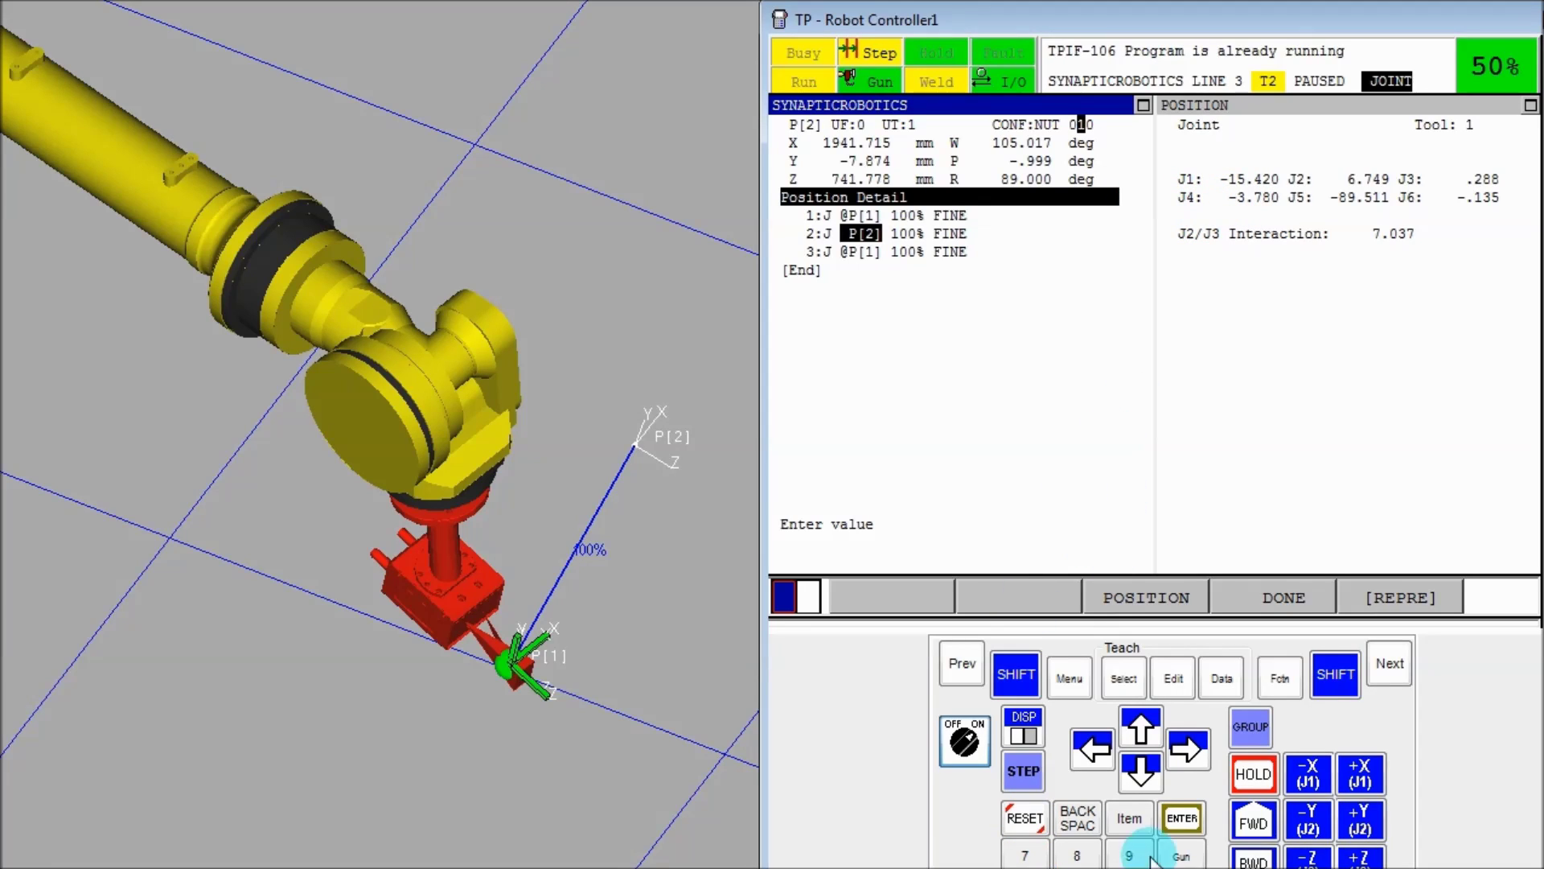
click(1181, 818)
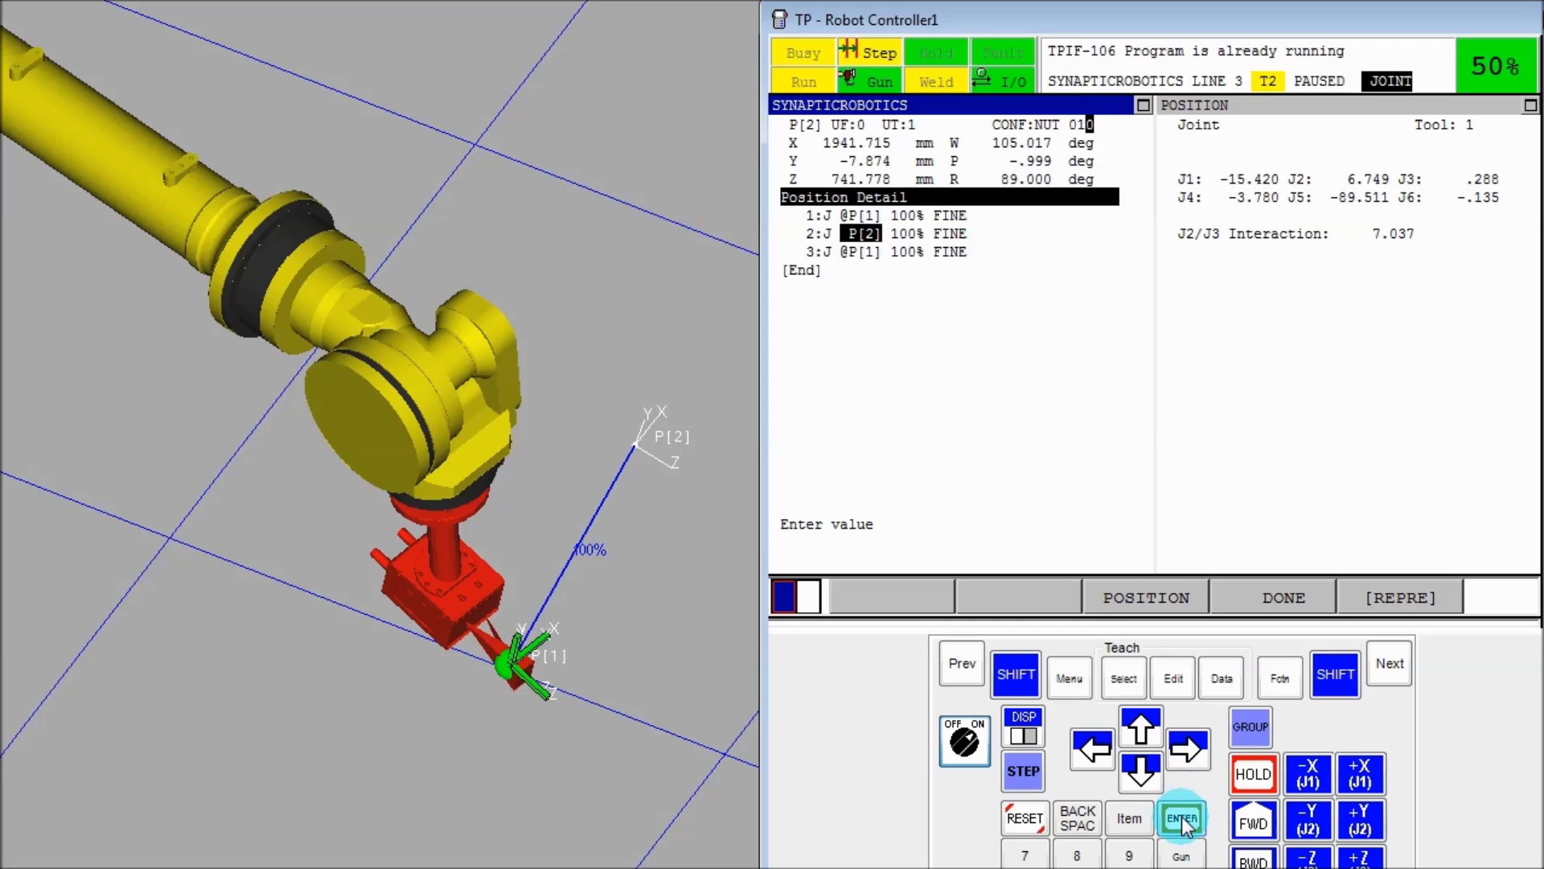
click(1271, 597)
Step the program from line 1 through P[2], J4 reaching 359°, back to P[1] at line 3
click(1093, 748)
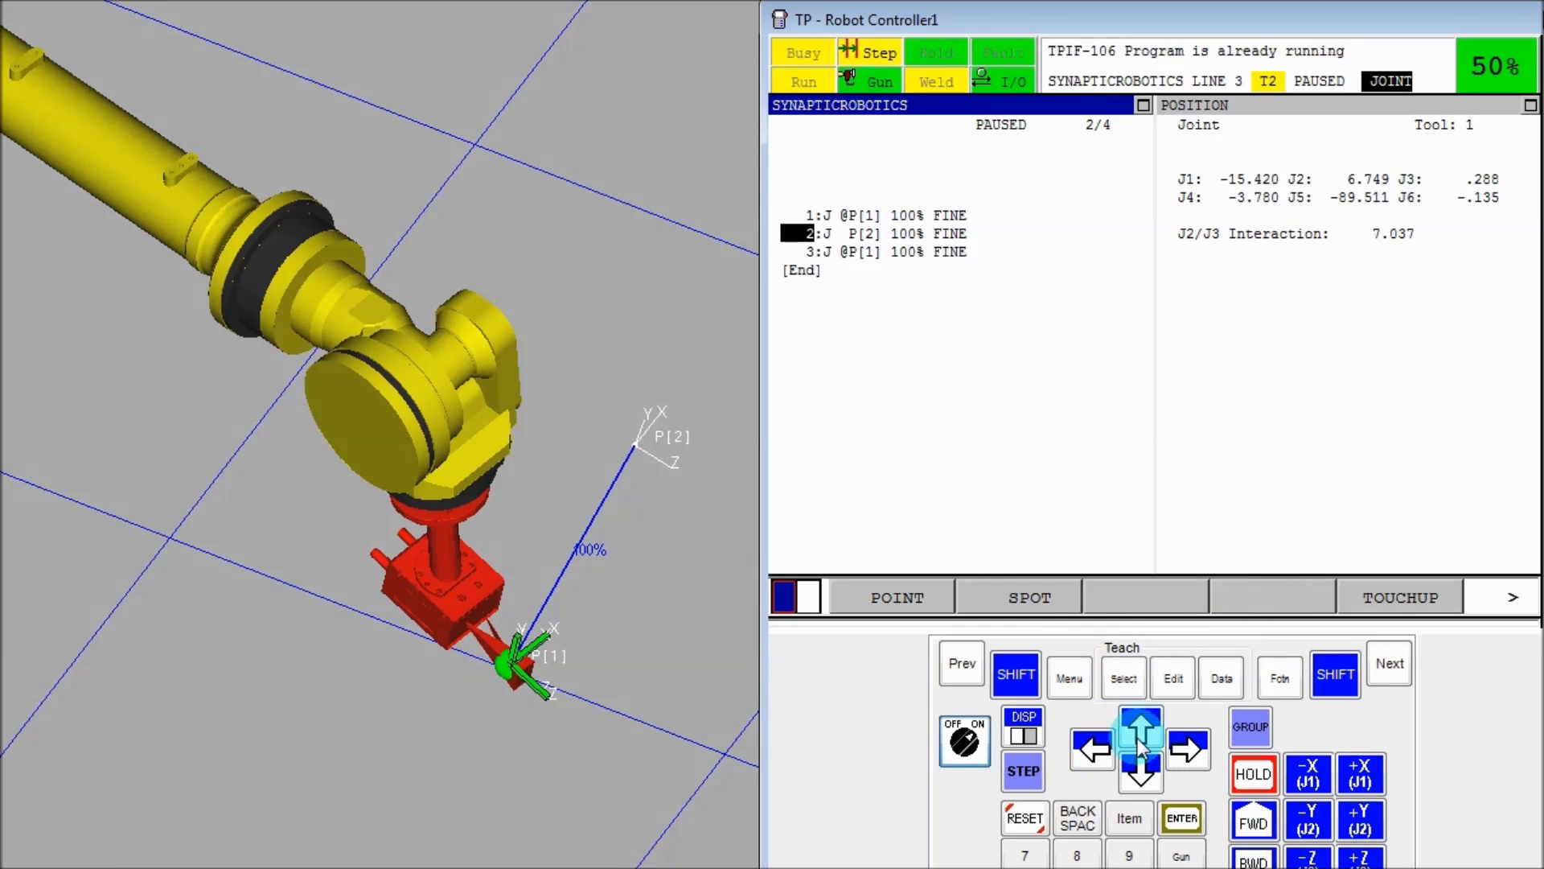
click(1141, 728)
click(1016, 675)
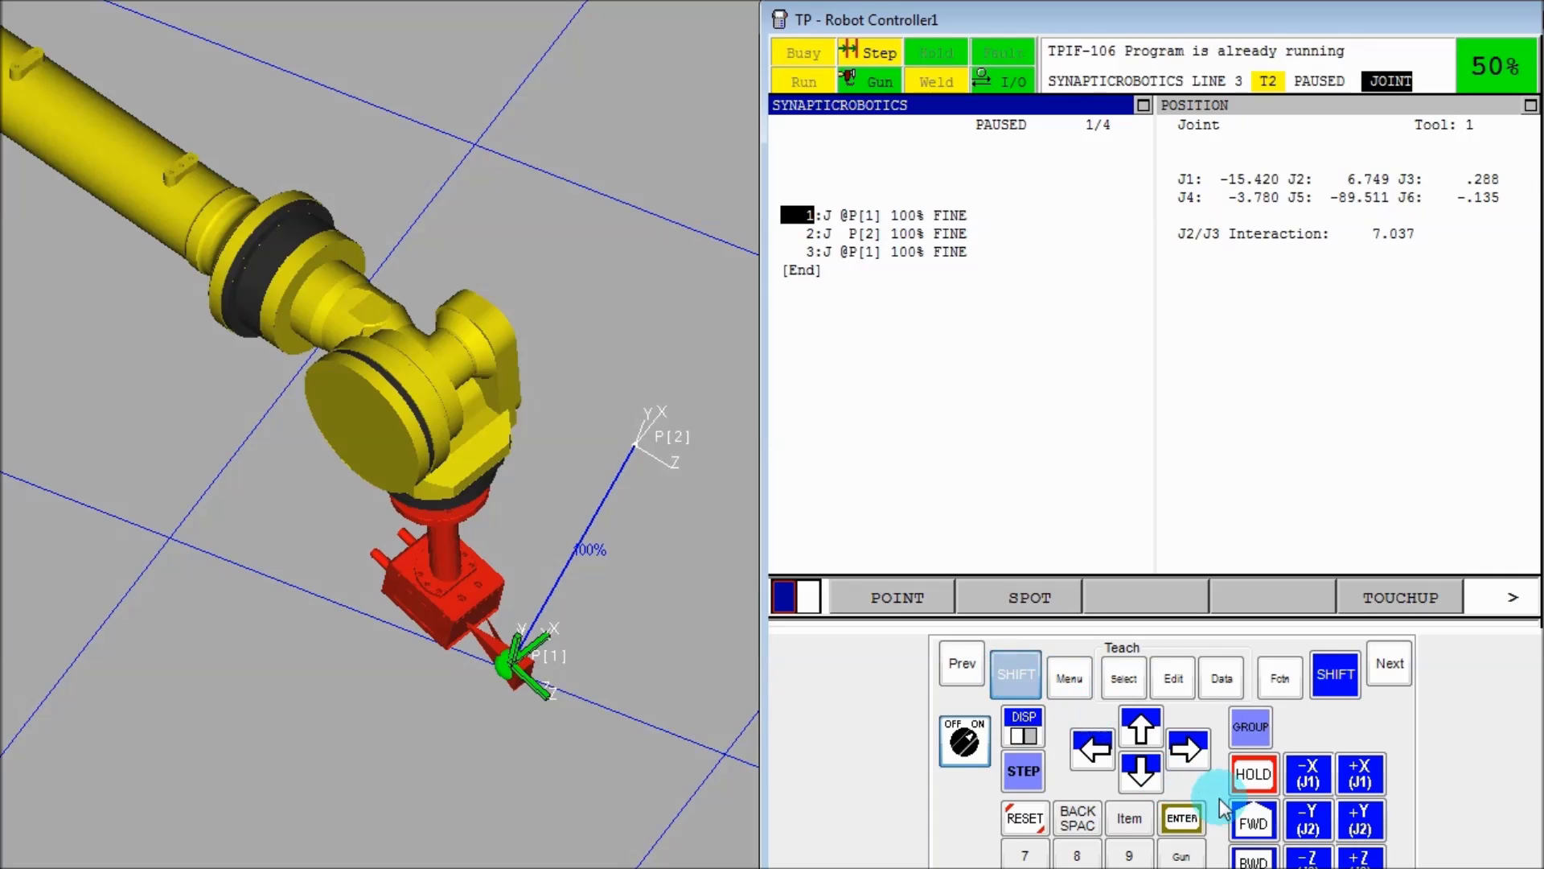
click(1253, 822)
click(1181, 817)
click(1253, 824)
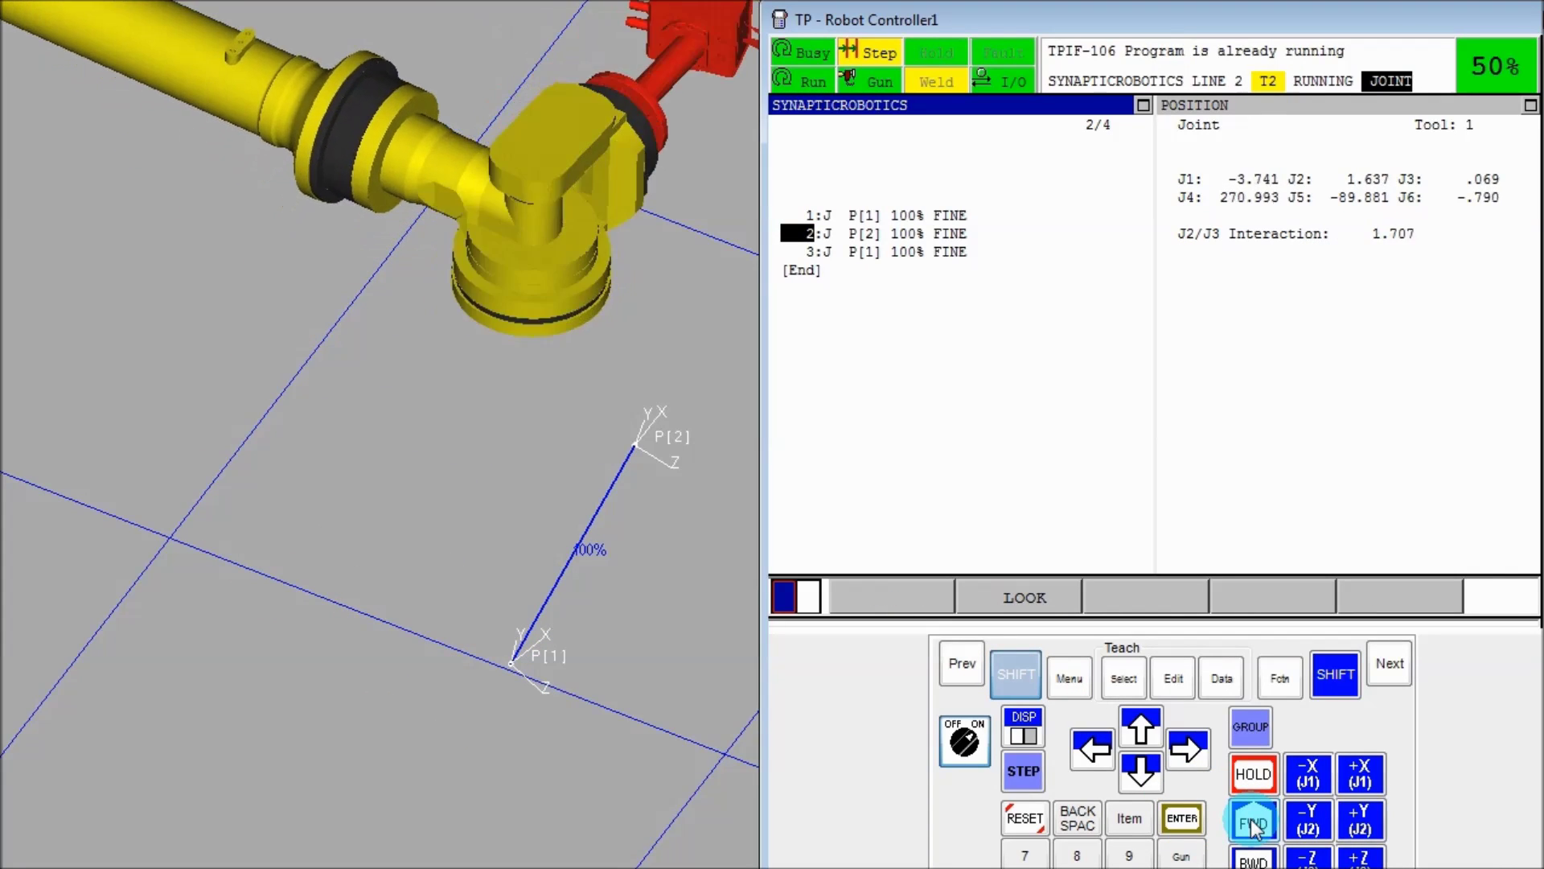
click(1253, 823)
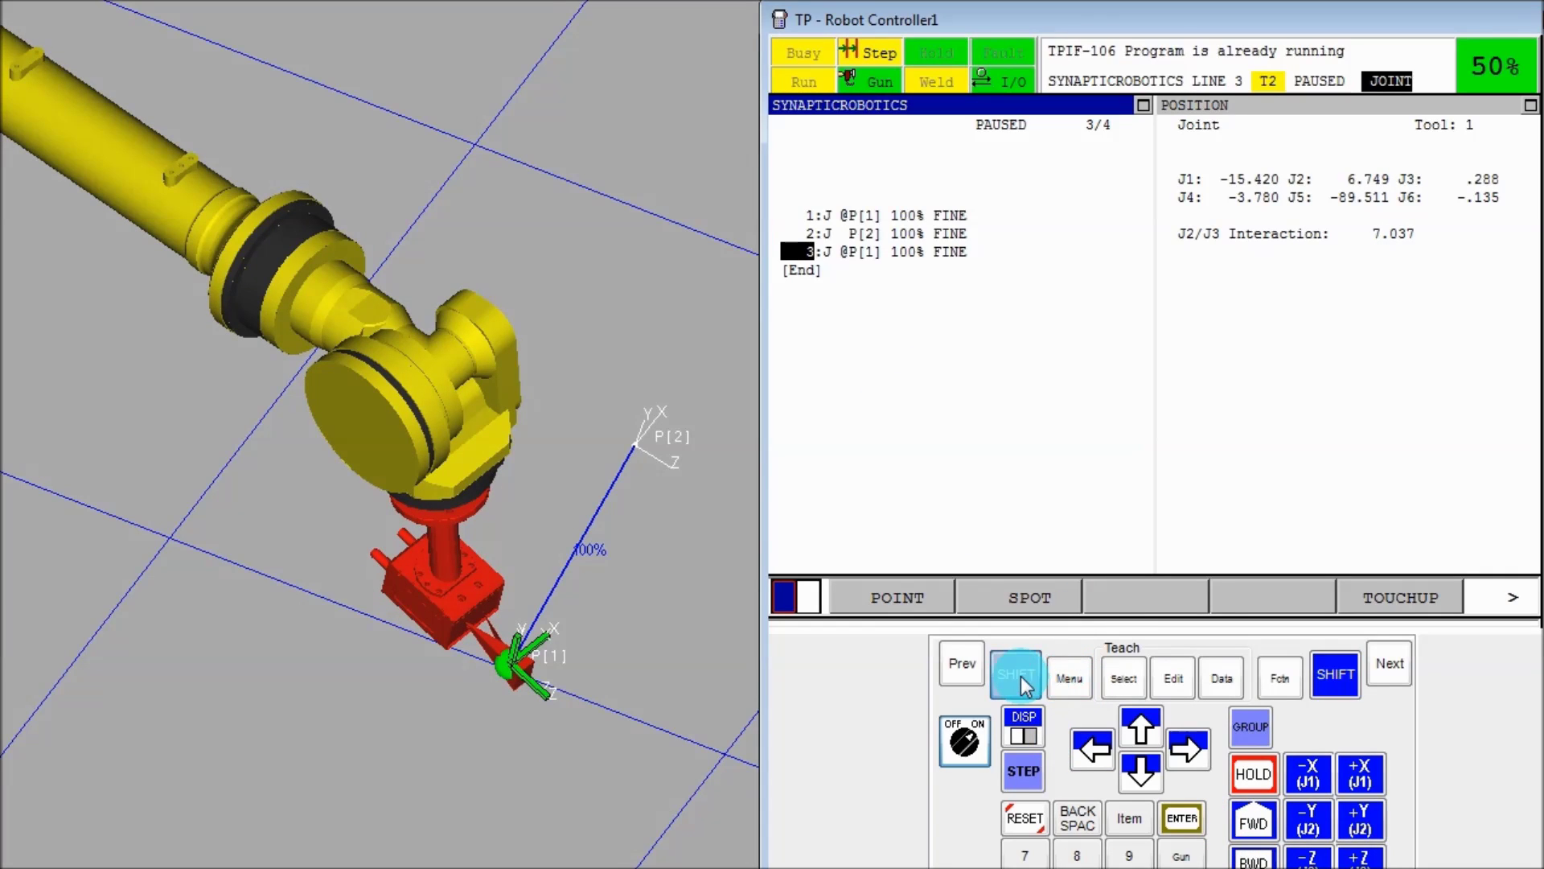
Open the position detail of P[2] on line 2
click(1137, 727)
click(1185, 743)
click(1343, 670)
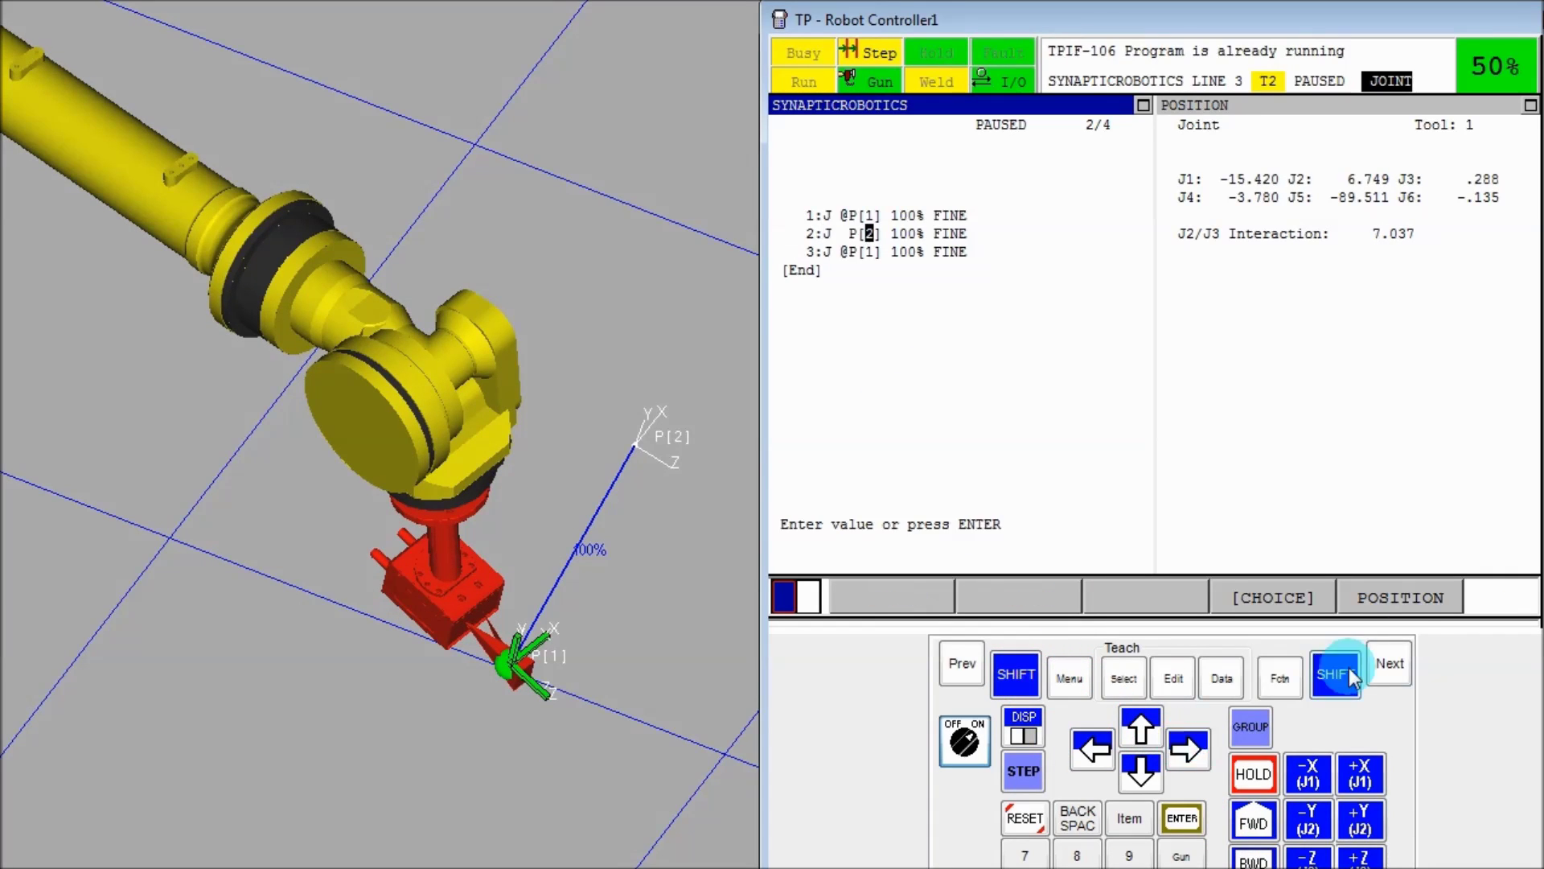
click(1392, 595)
Set P[2]'s configuration turn numbers to 001 and return to the program listing
click(1158, 599)
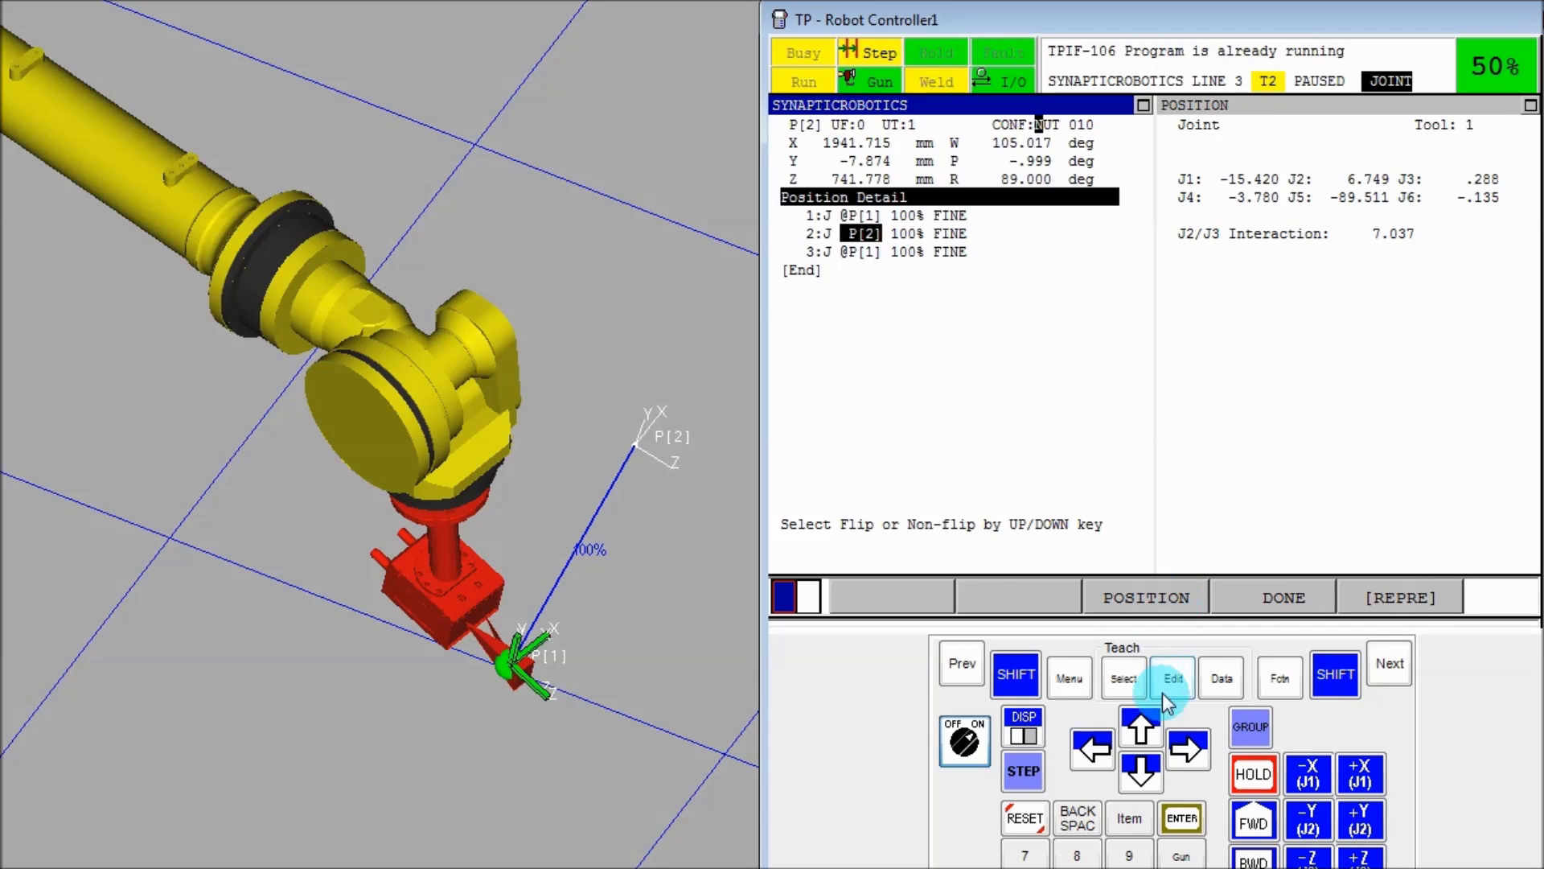
click(1189, 749)
click(1188, 750)
click(1188, 749)
click(1189, 749)
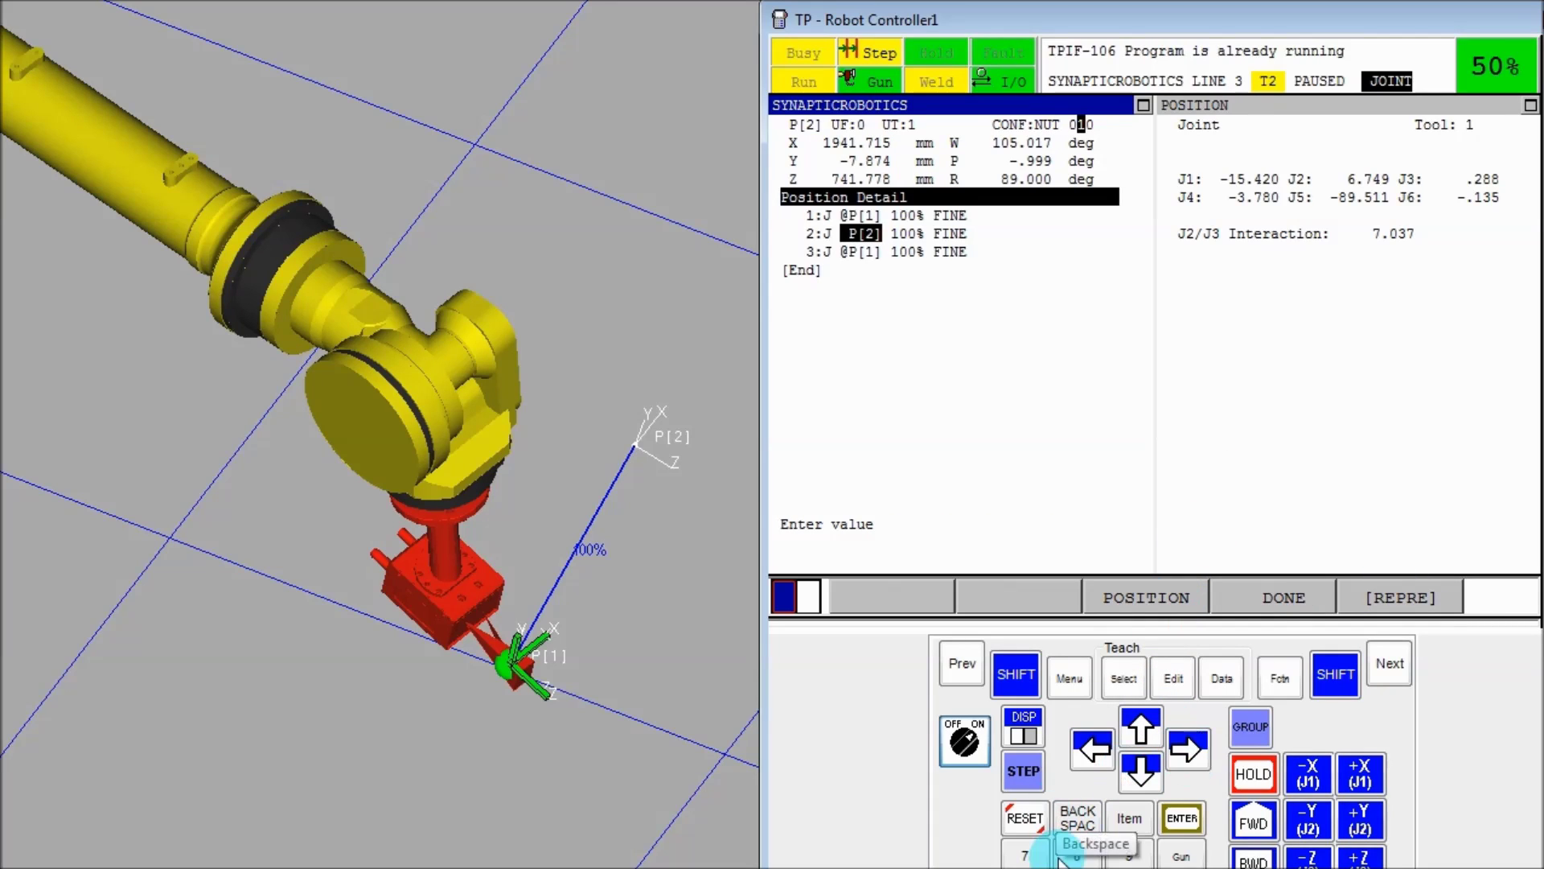
text(0)
click(1188, 749)
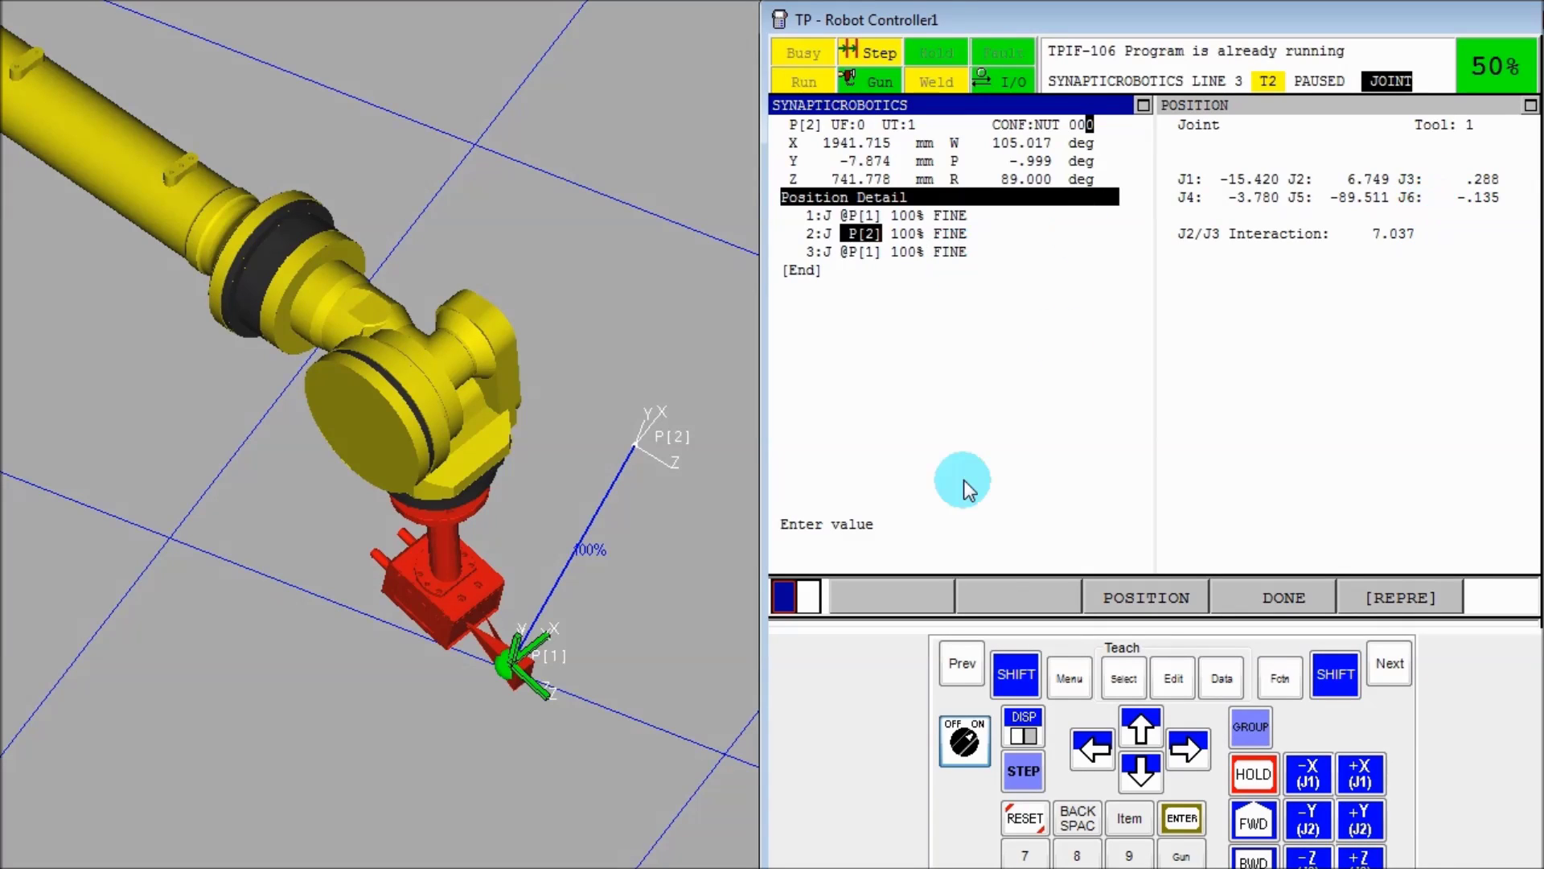
text(1)
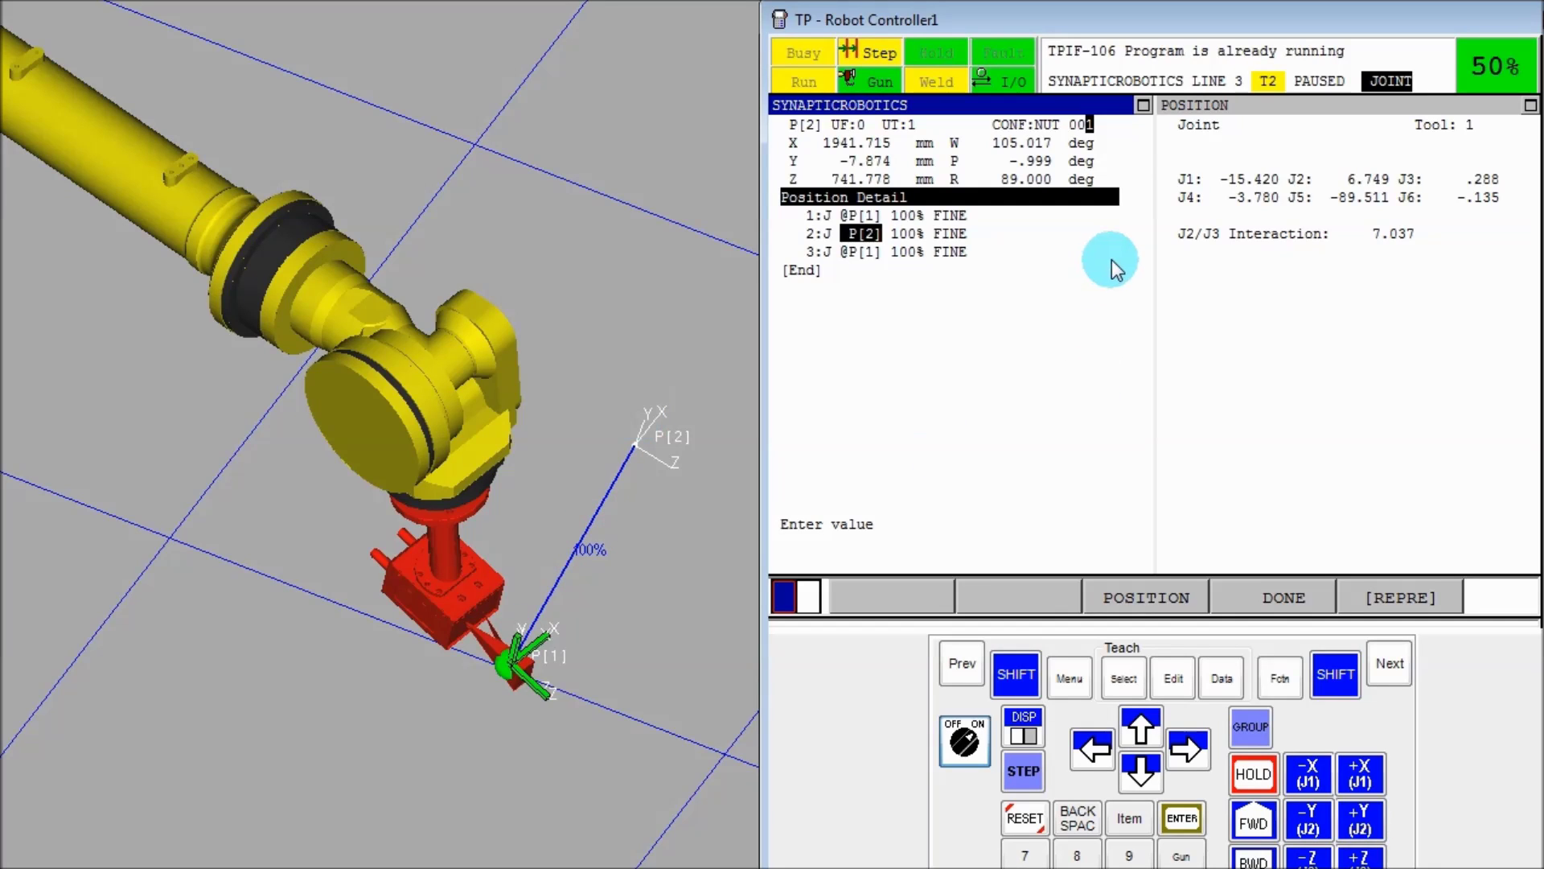
click(1272, 596)
Step the program from line 1 through P[2], J6 reaching 359°, back to P[1] at line 3
click(1088, 764)
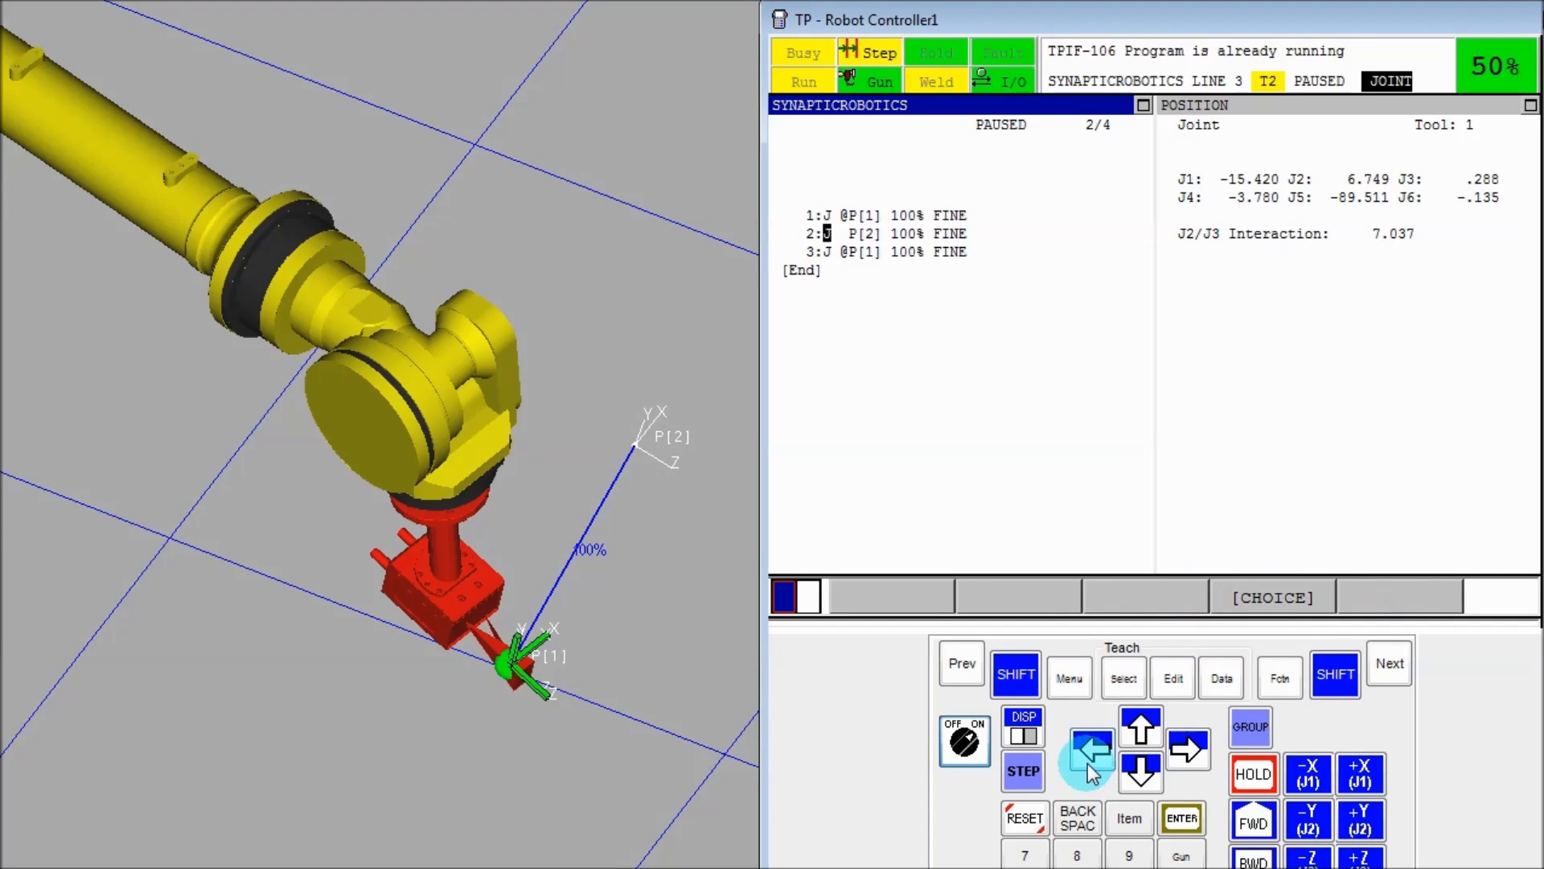
click(1142, 731)
click(1016, 675)
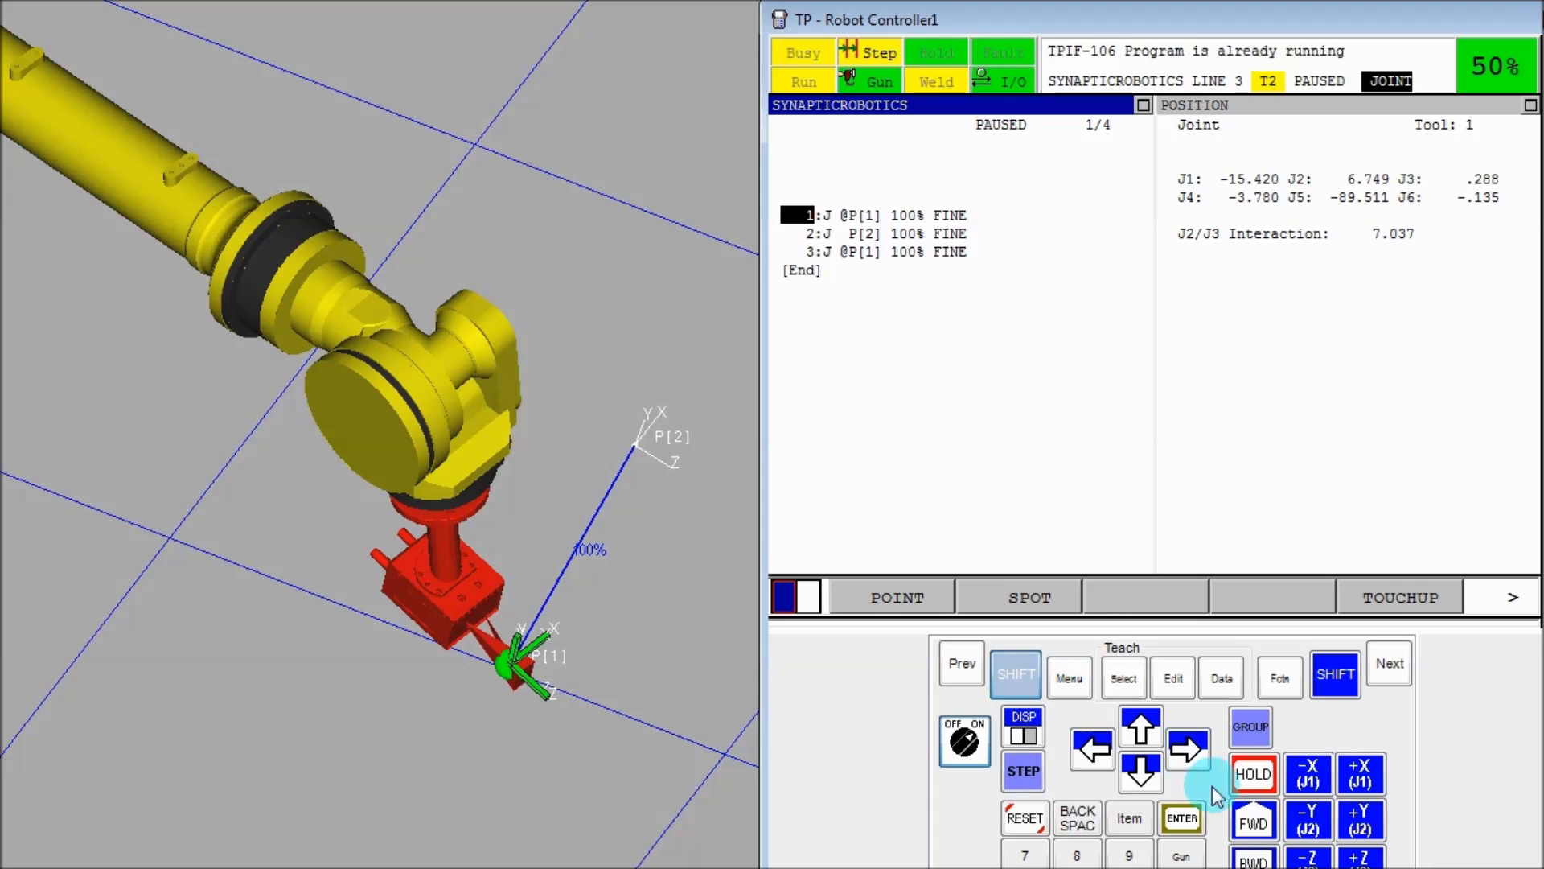
click(1253, 820)
click(1182, 819)
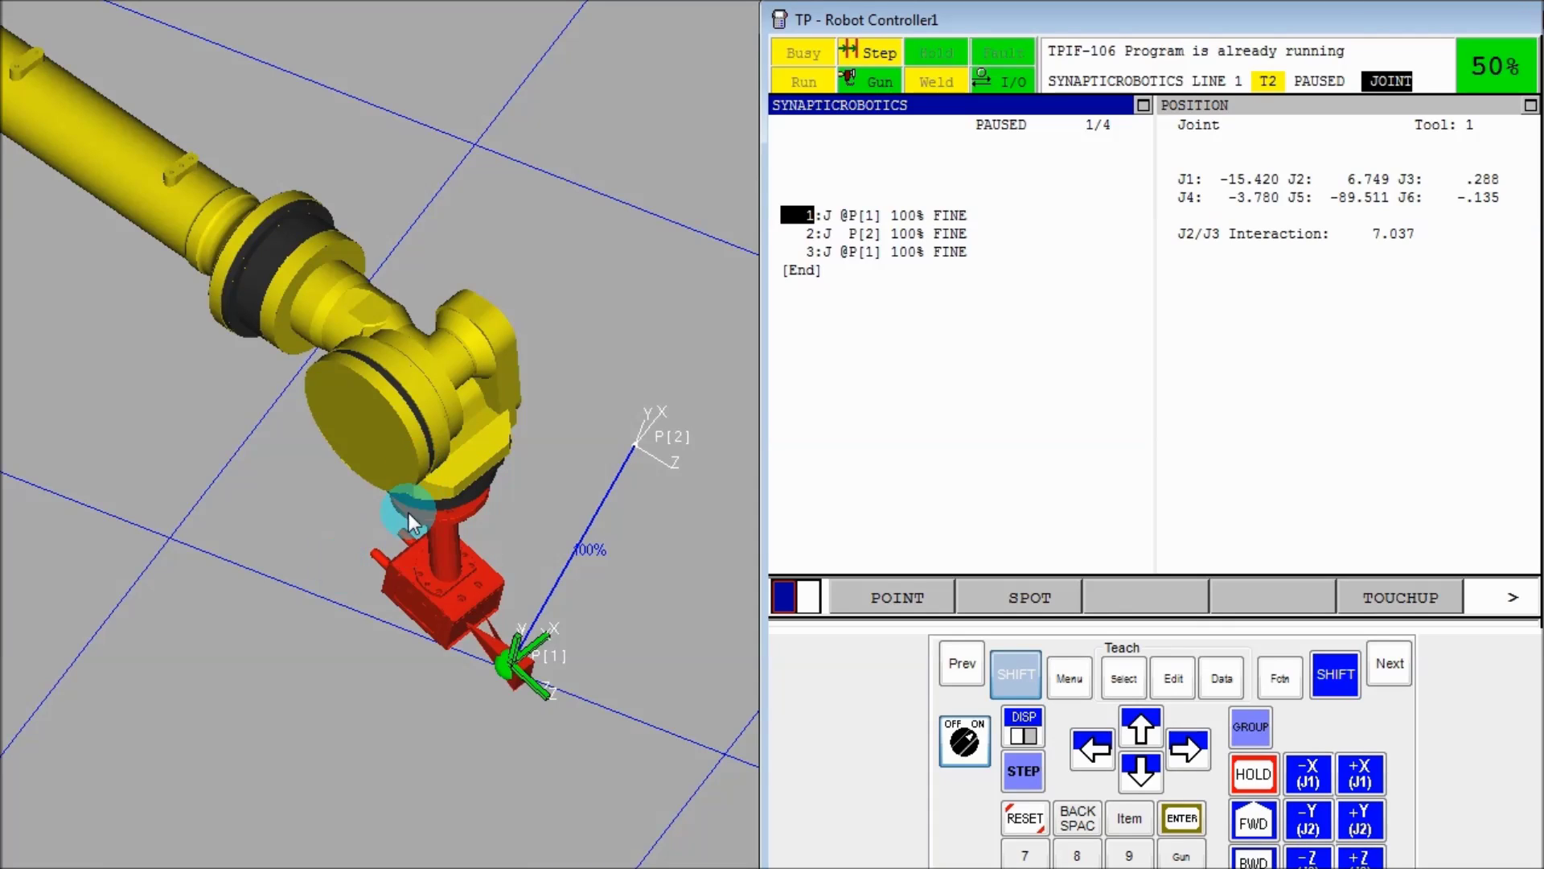
click(1253, 822)
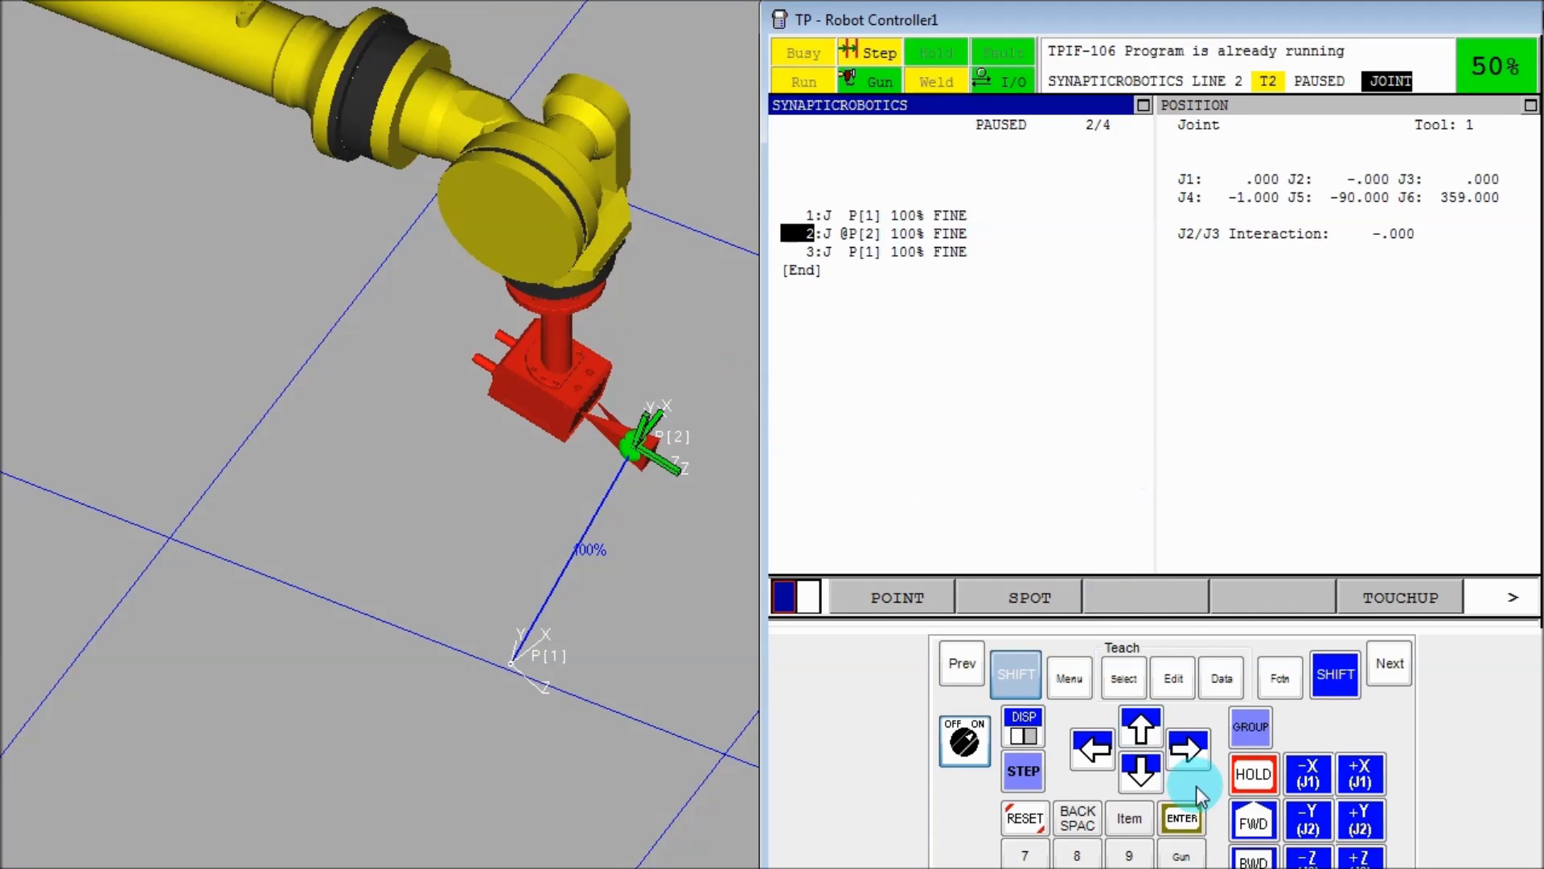
click(1252, 827)
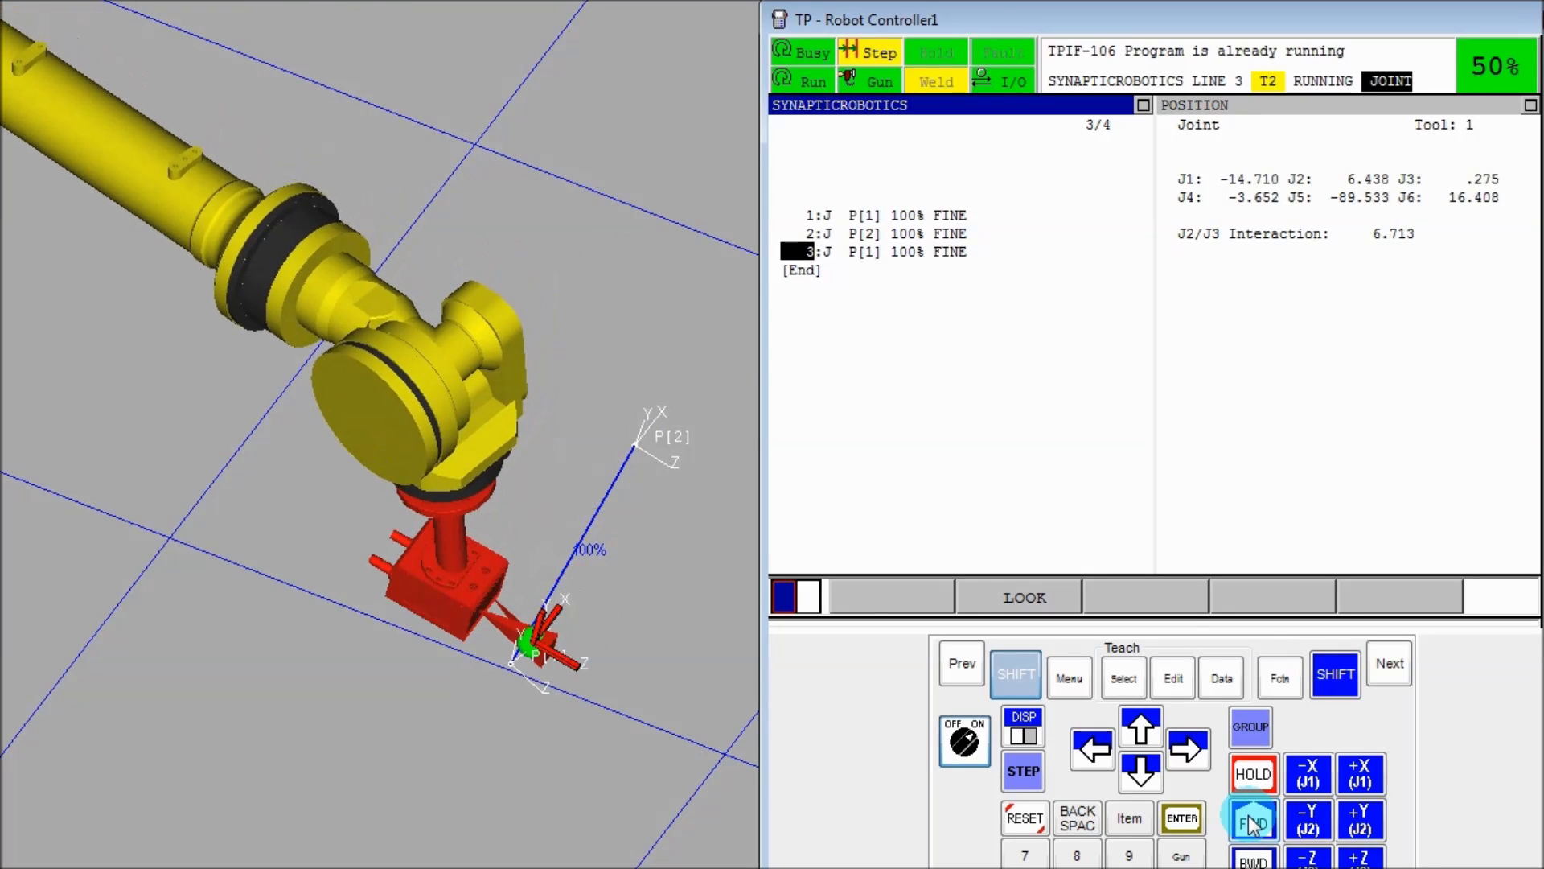
Open P[2]'s position detail: X 1941.715, Y -7.874, Z 741.778 mm, NUT 001
click(1139, 727)
click(1186, 744)
click(1183, 739)
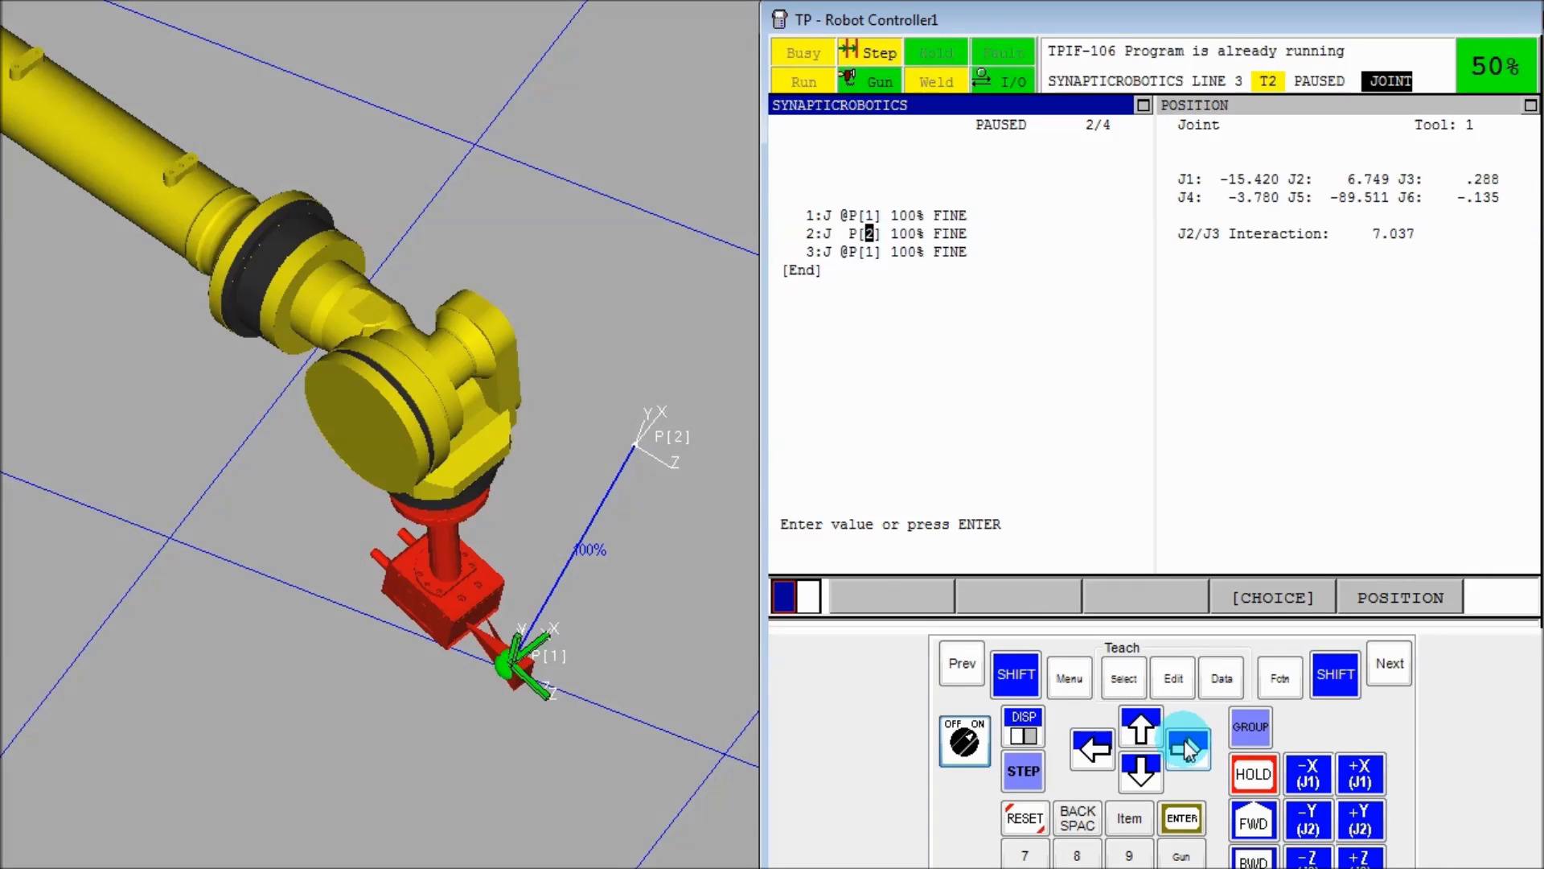
click(1395, 607)
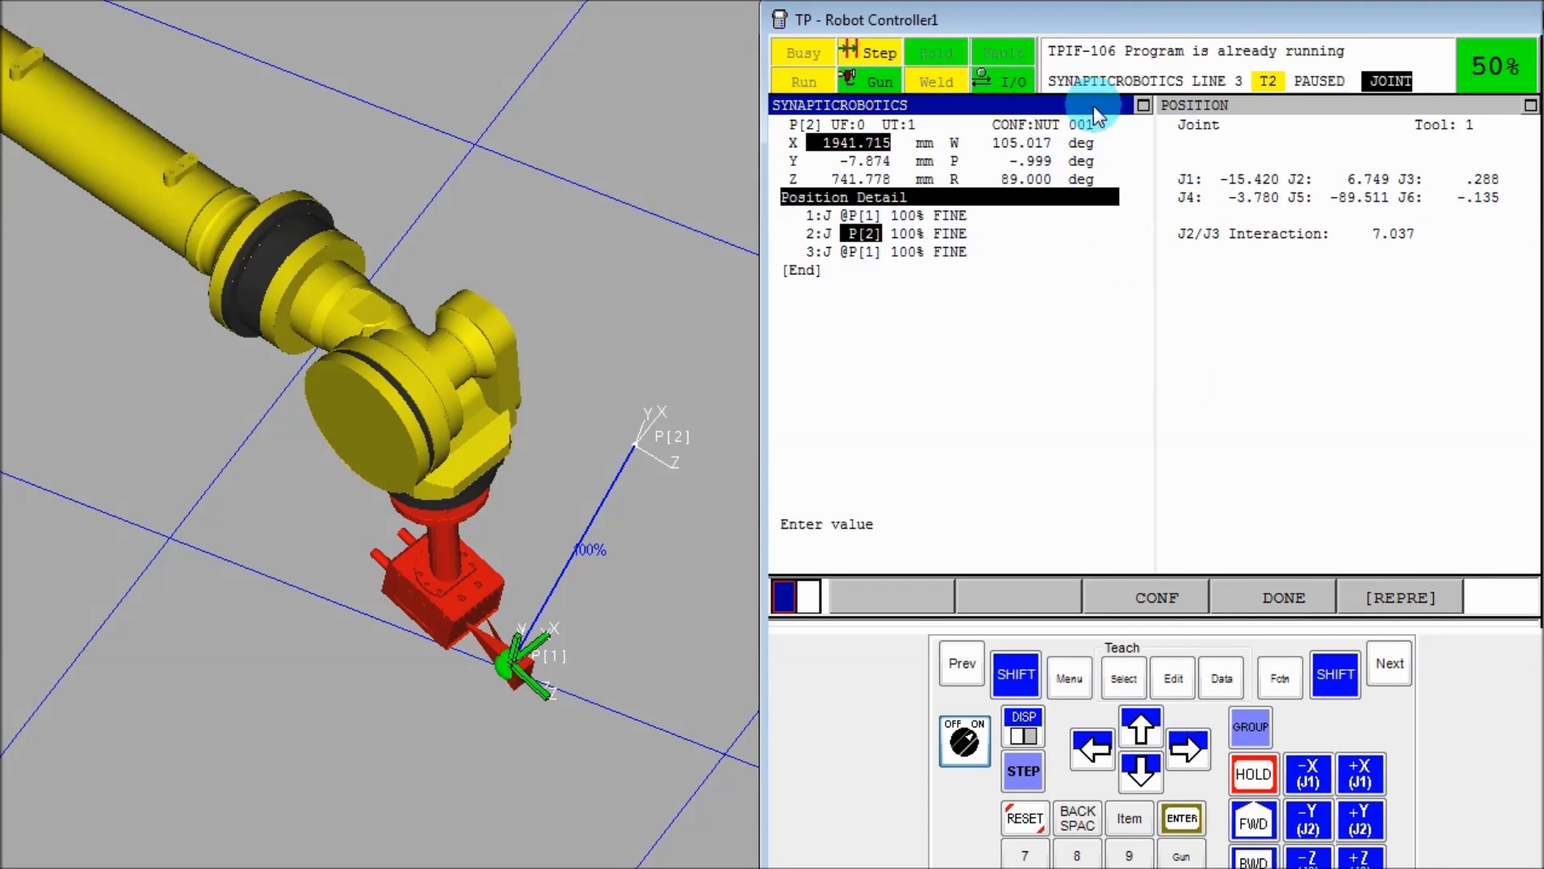